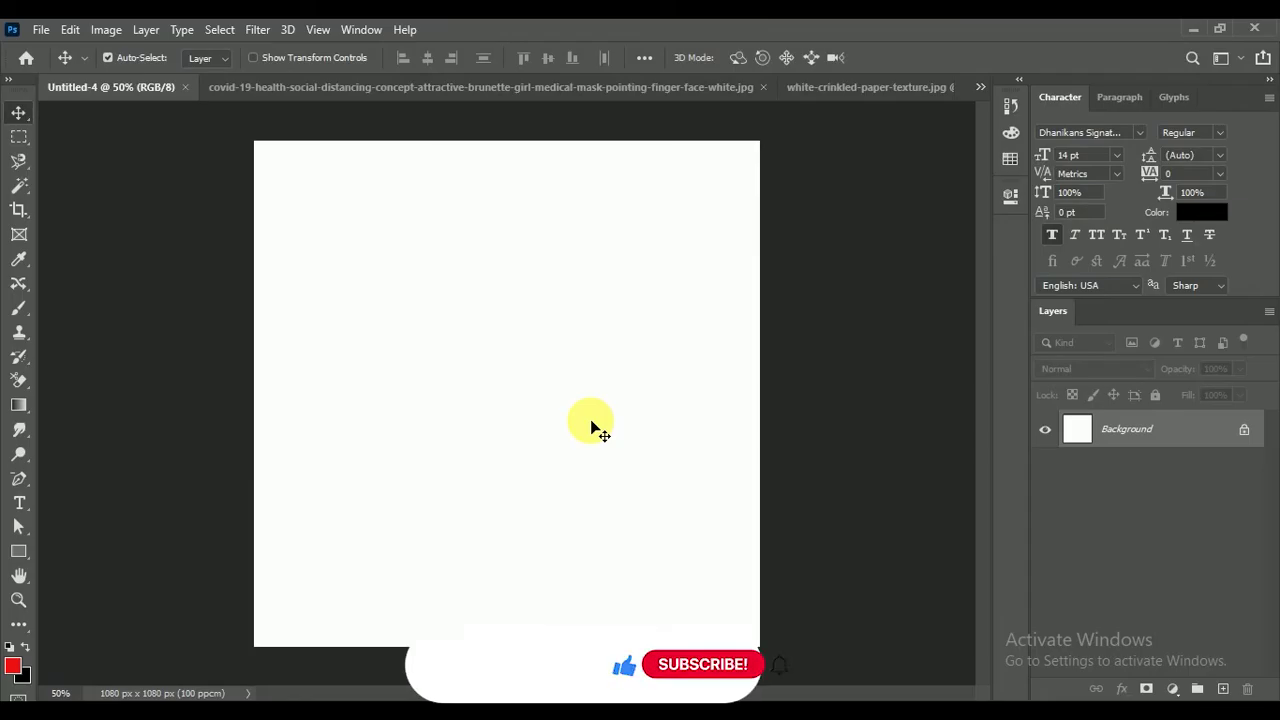
Add an empty Layer 1 above the white Background and pick the Brush tool
left_click(1224, 689)
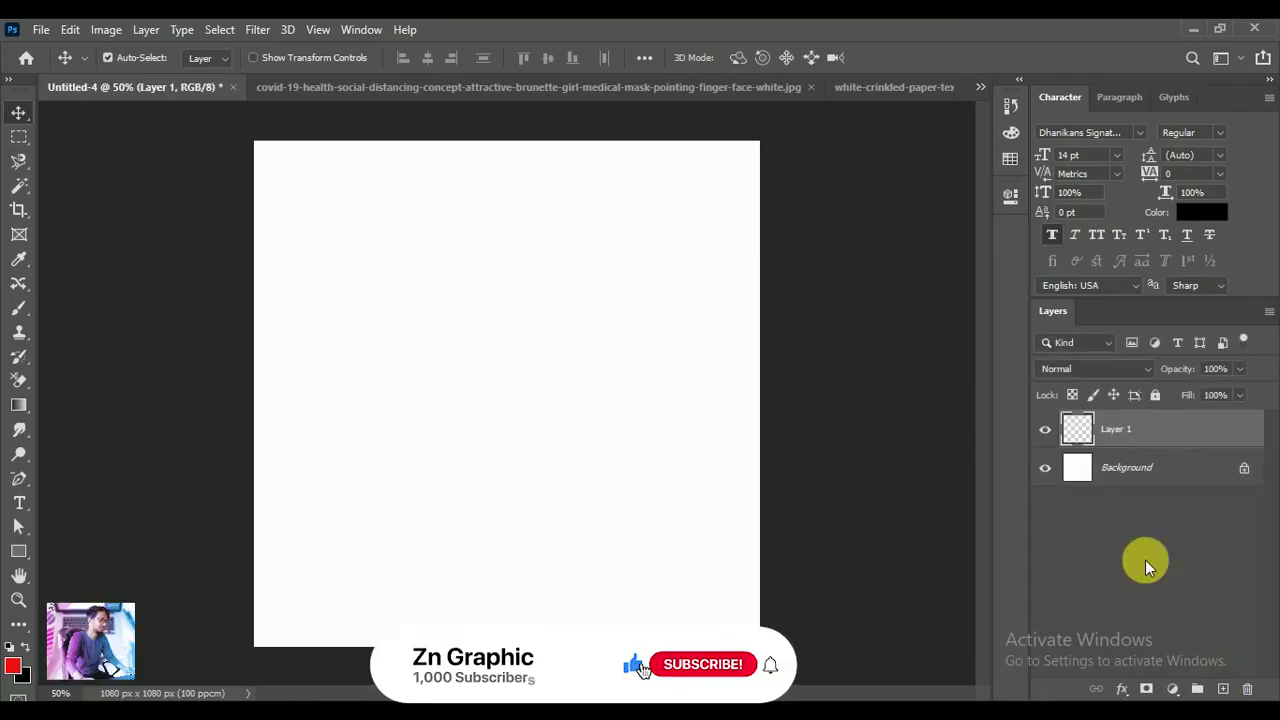
left_click(20, 314)
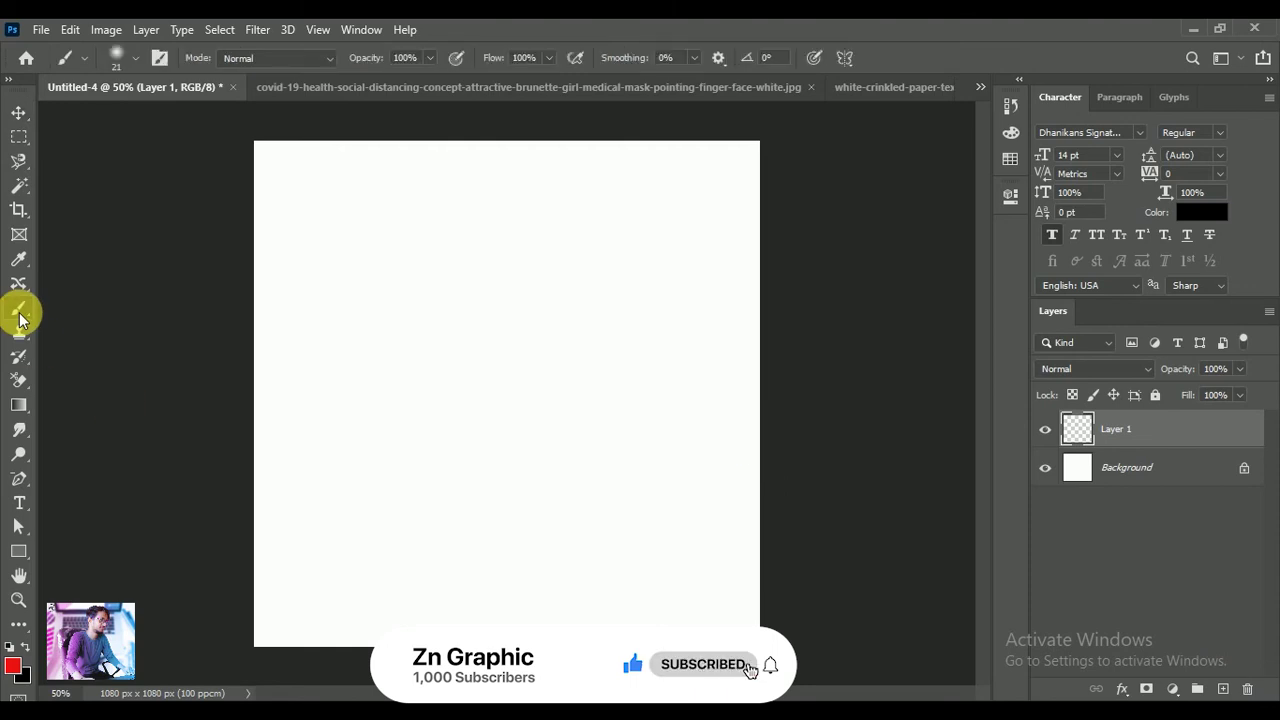
Load a rough camisado.de paint-brush preset, shrink it and paint black strokes centre-canvas
right_click(416, 208)
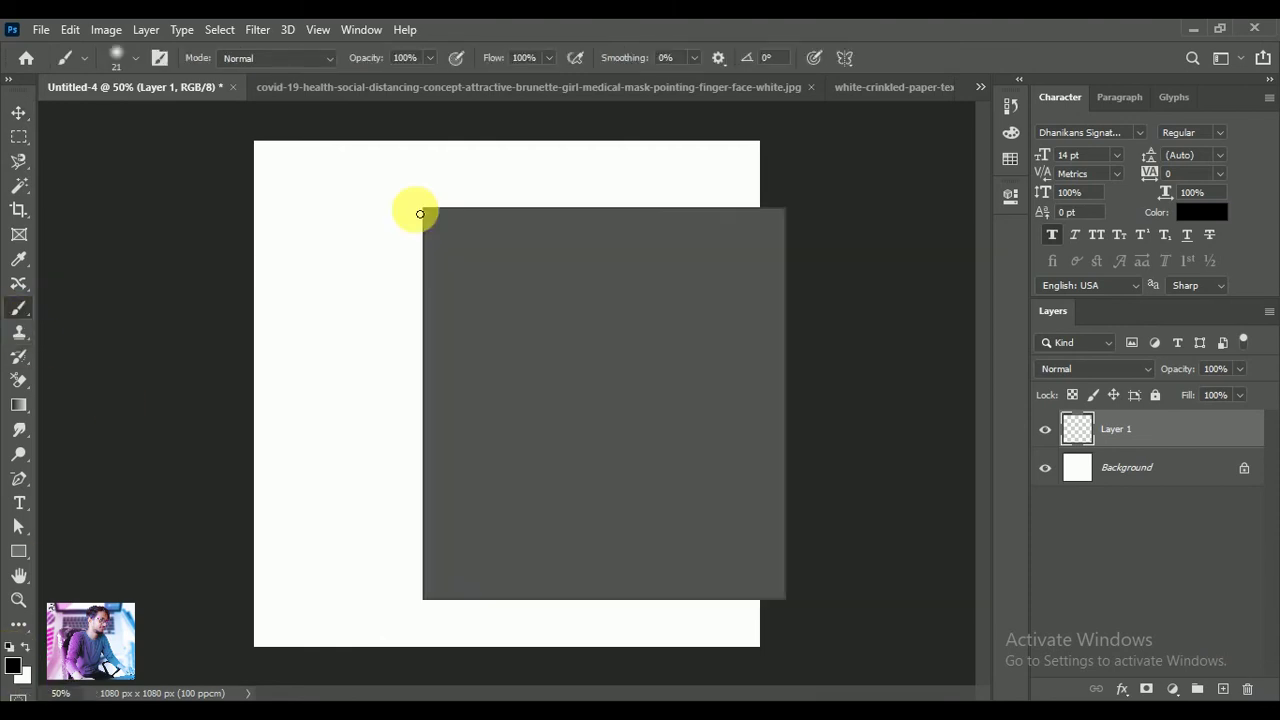
scroll(506, 420, "down", 1)
scroll(520, 430, "down", 1)
scroll(524, 434, "up", 2)
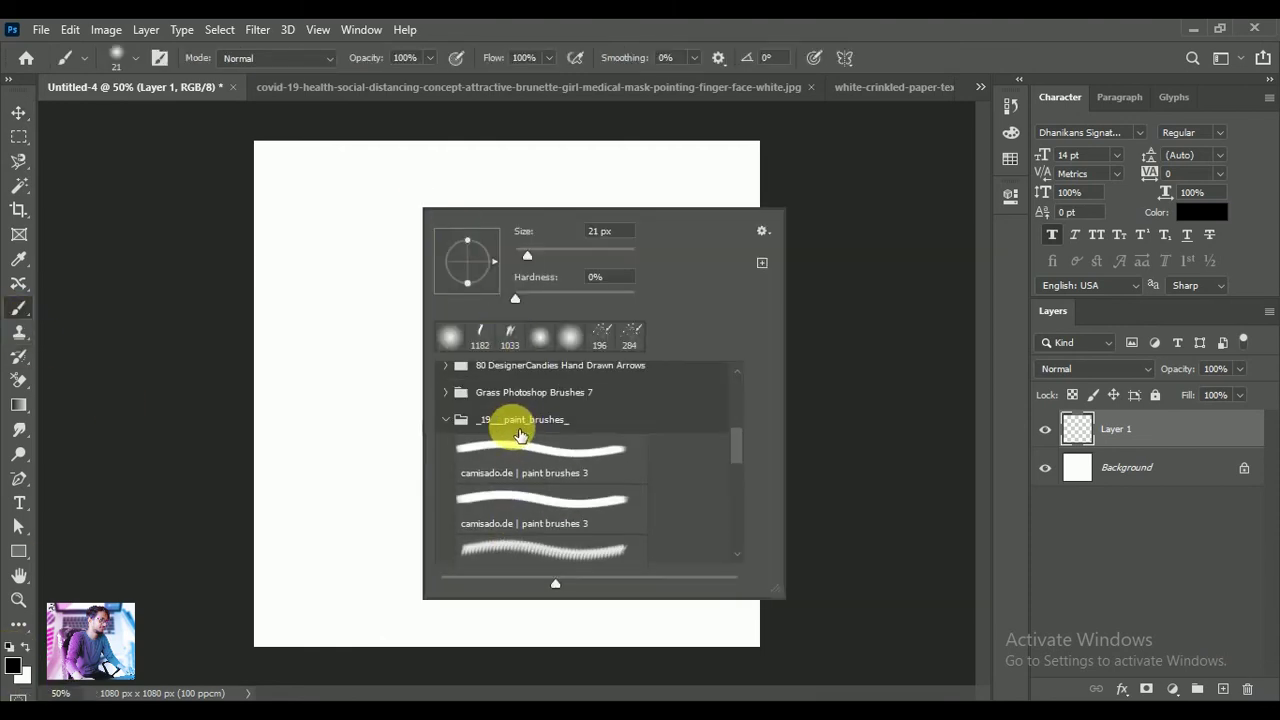
left_click(530, 545)
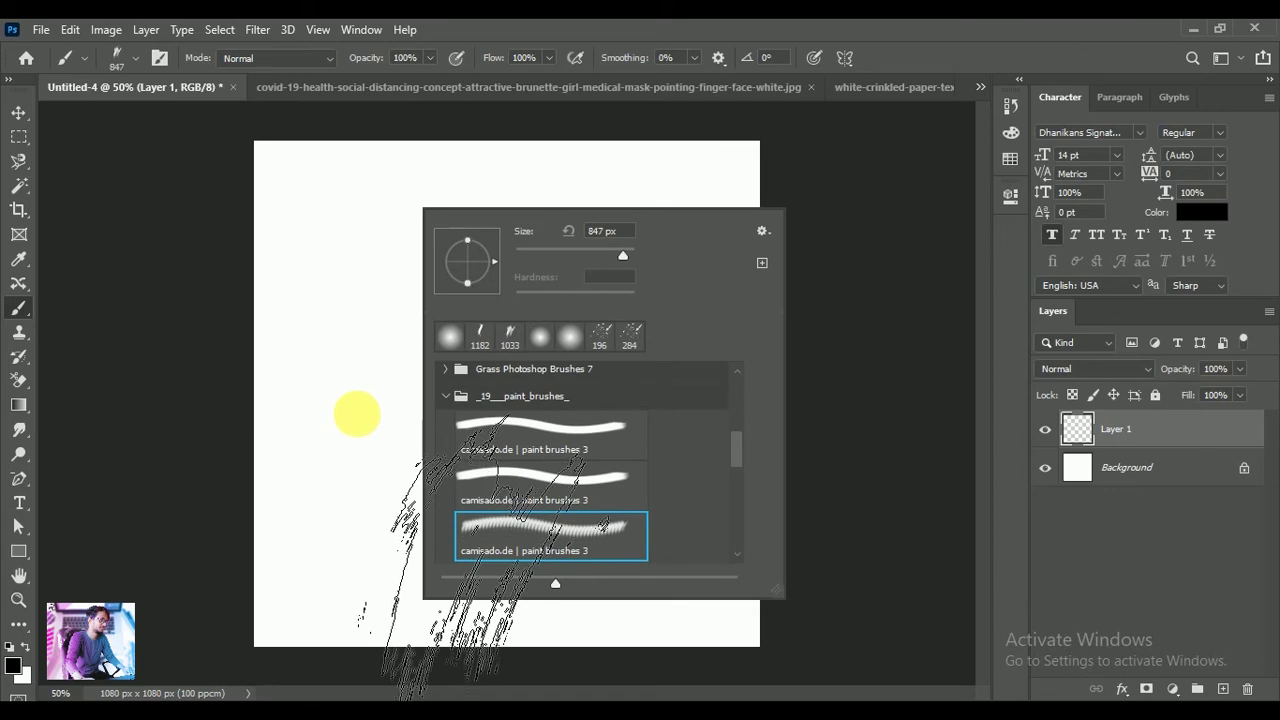
left_click_drag(620, 258, 604, 256)
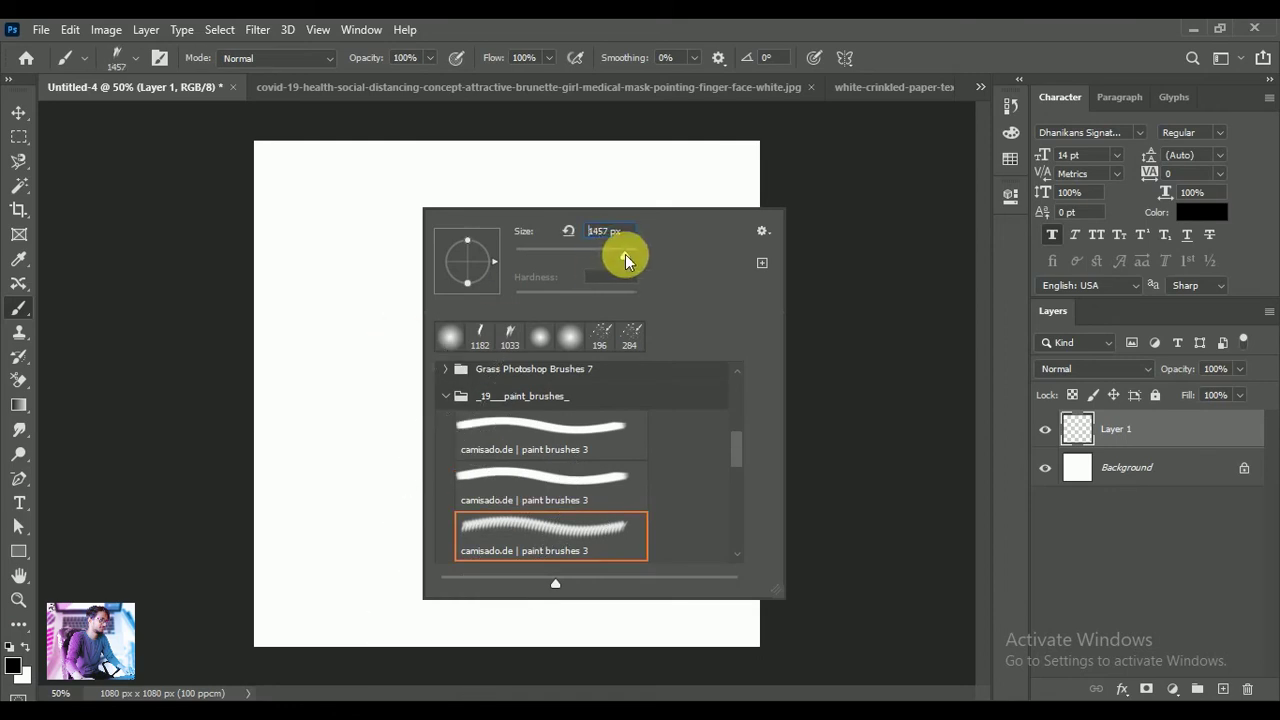
key("Return")
mouse_move(486, 409)
left_mouse_down()
mouse_move(449, 397)
mouse_move(478, 368)
mouse_move(500, 385)
left_mouse_up()
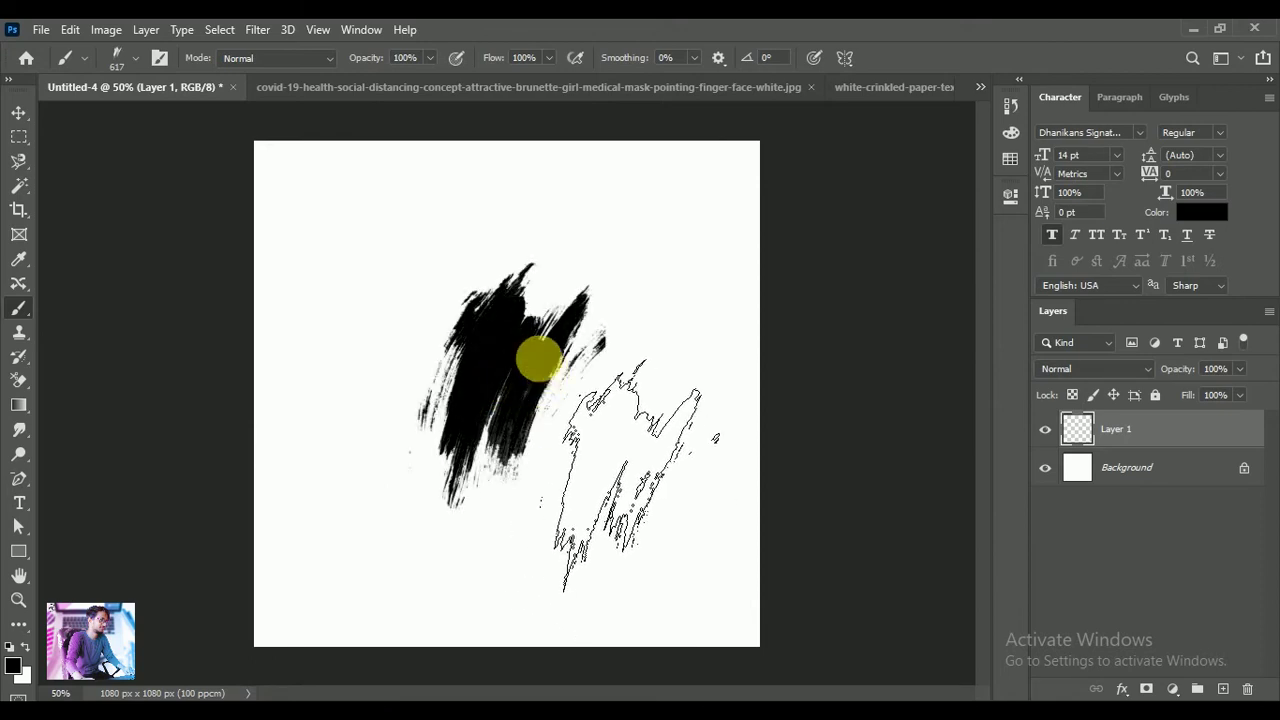
Rotate the brush tip to -174° and paint more black strokes to the right
right_click(540, 279)
left_click_drag(606, 348, 491, 346)
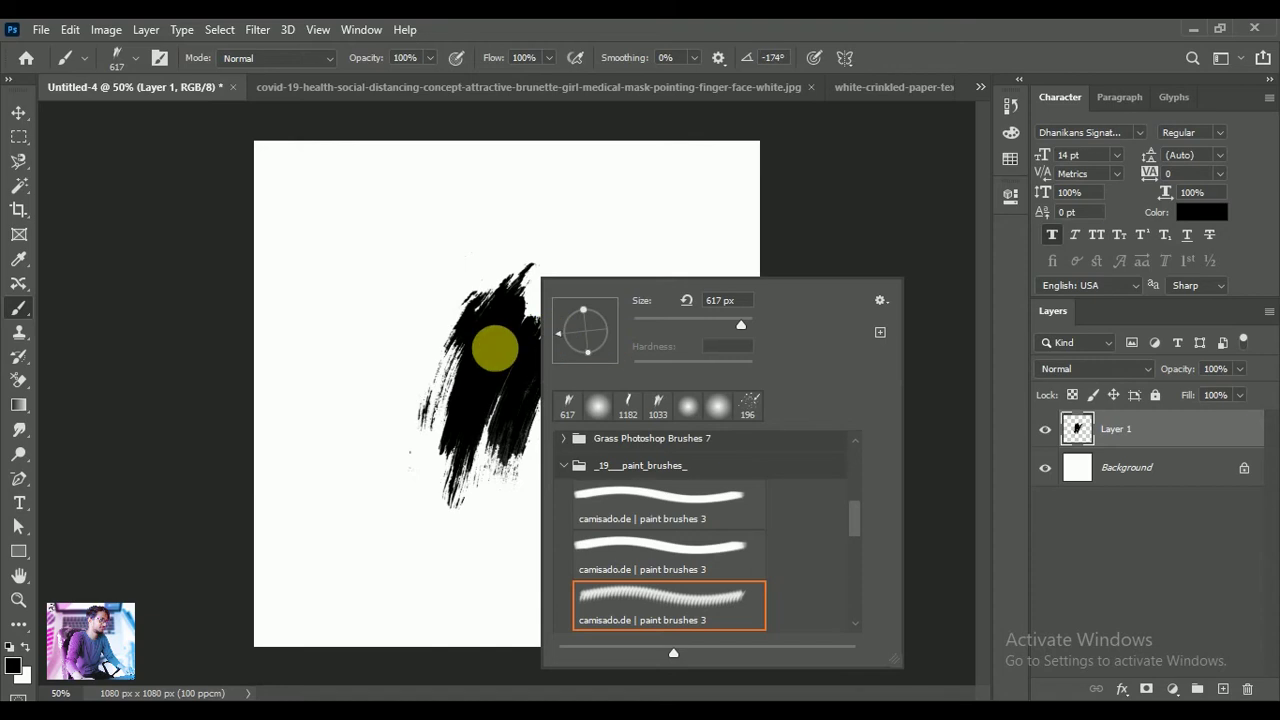
left_click(912, 65)
left_click_drag(570, 404, 707, 384)
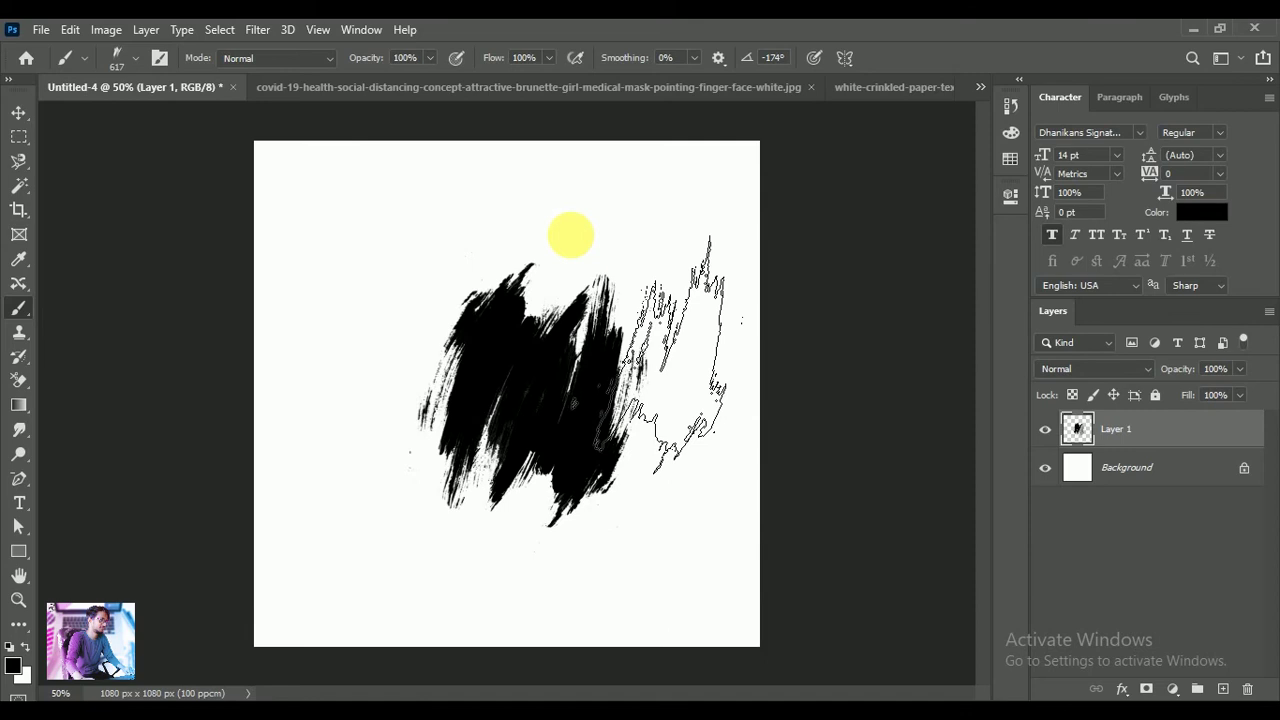
right_click(640, 195)
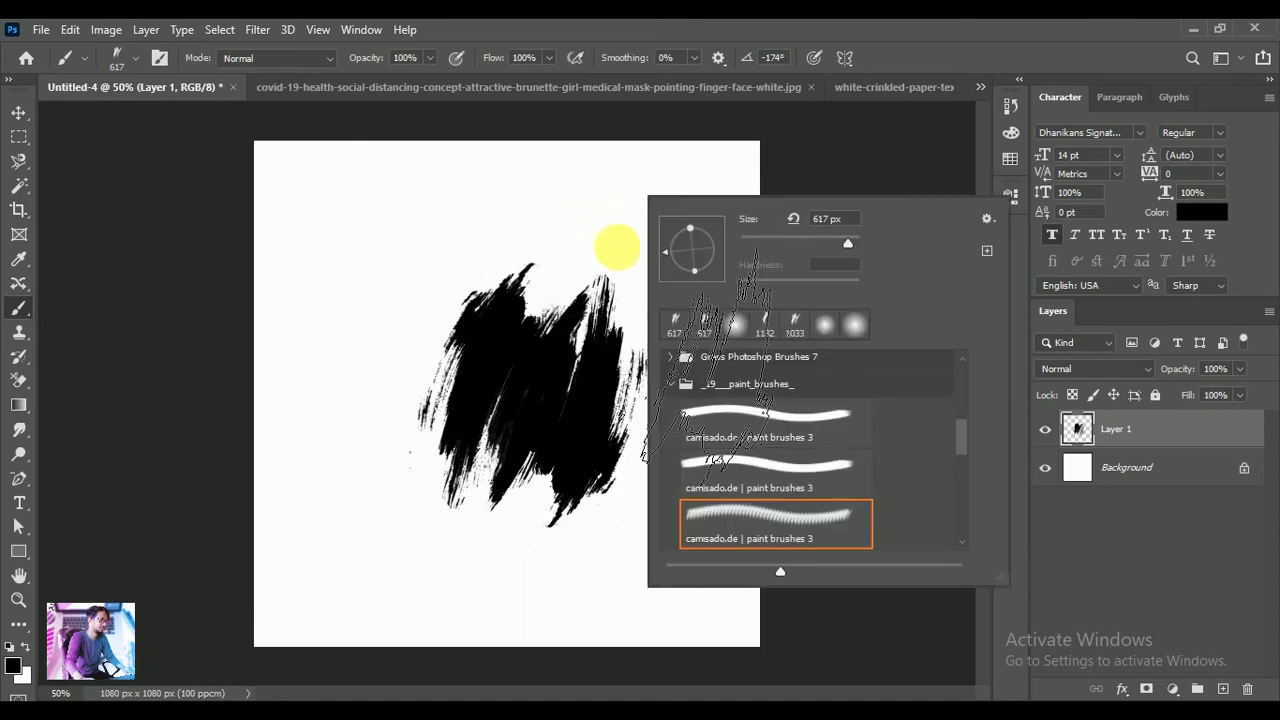
scroll(755, 490, "down", 2)
Switch to a smoother paint-brush preset at 180° and paint a soft stroke left of the blot
left_click(752, 516)
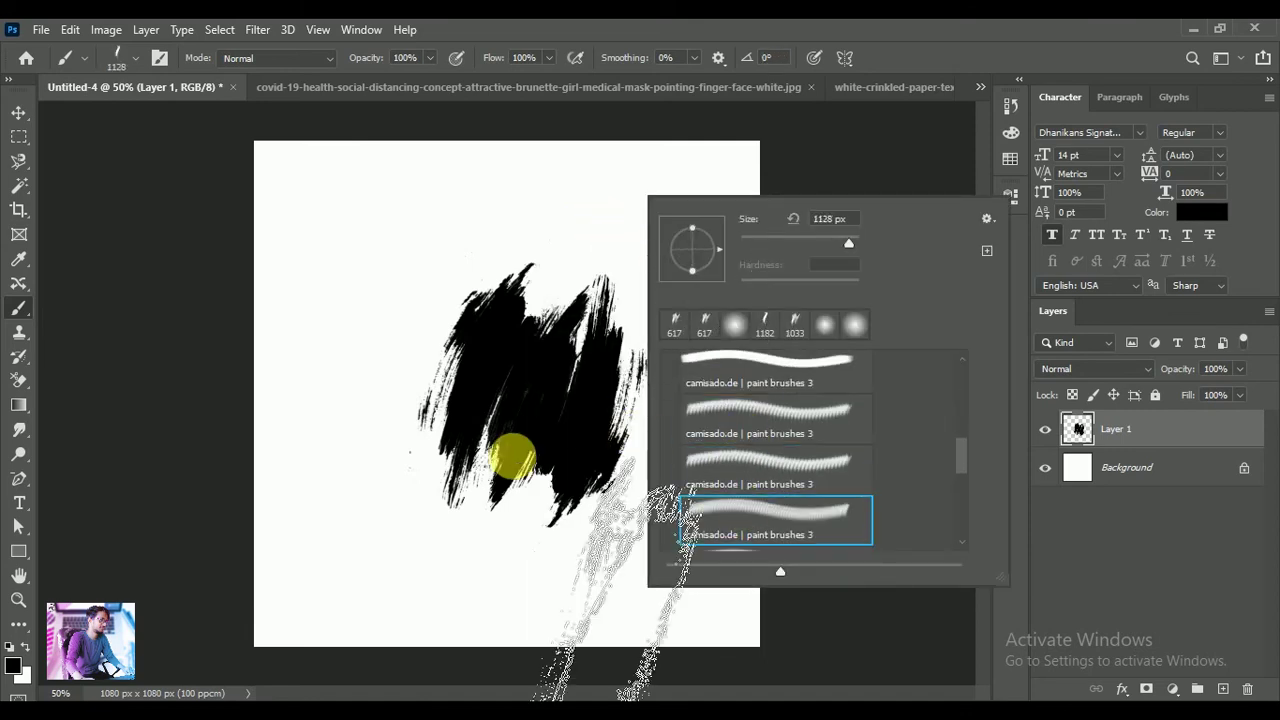
scroll(749, 491, "down", 2)
scroll(749, 491, "down", 1)
left_click(749, 489)
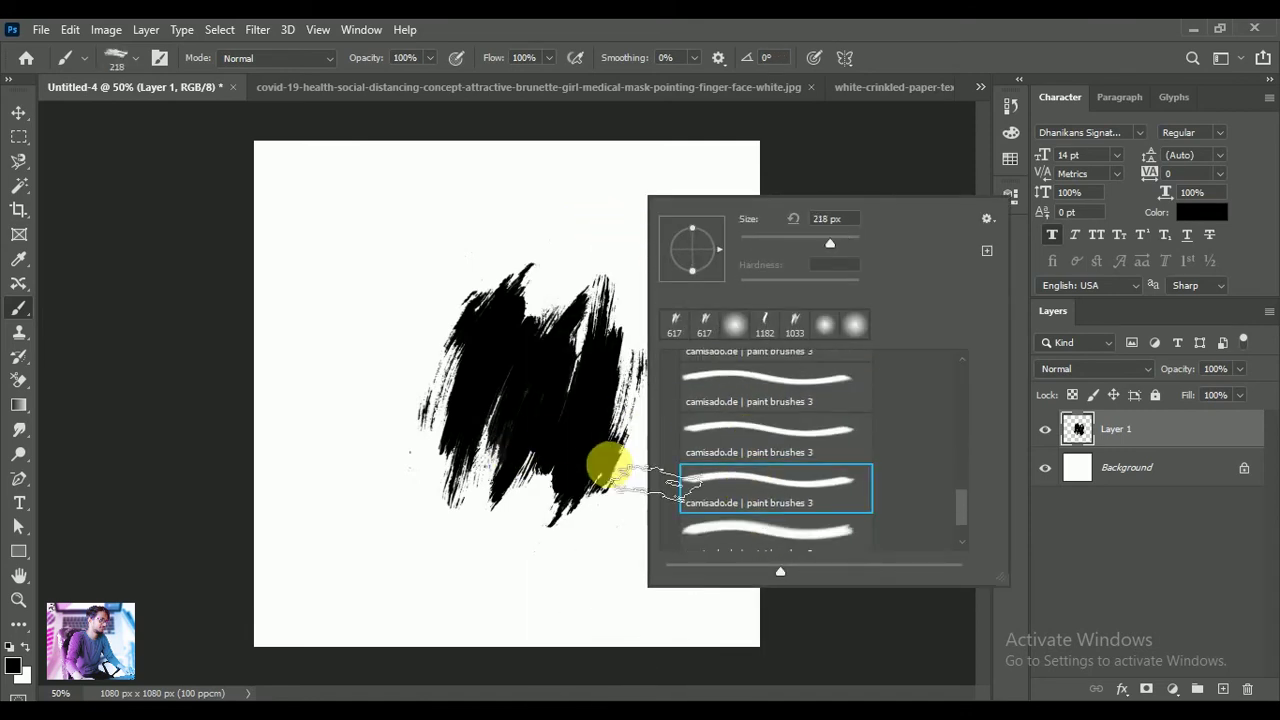
scroll(743, 500, "down", 1)
left_click(743, 523)
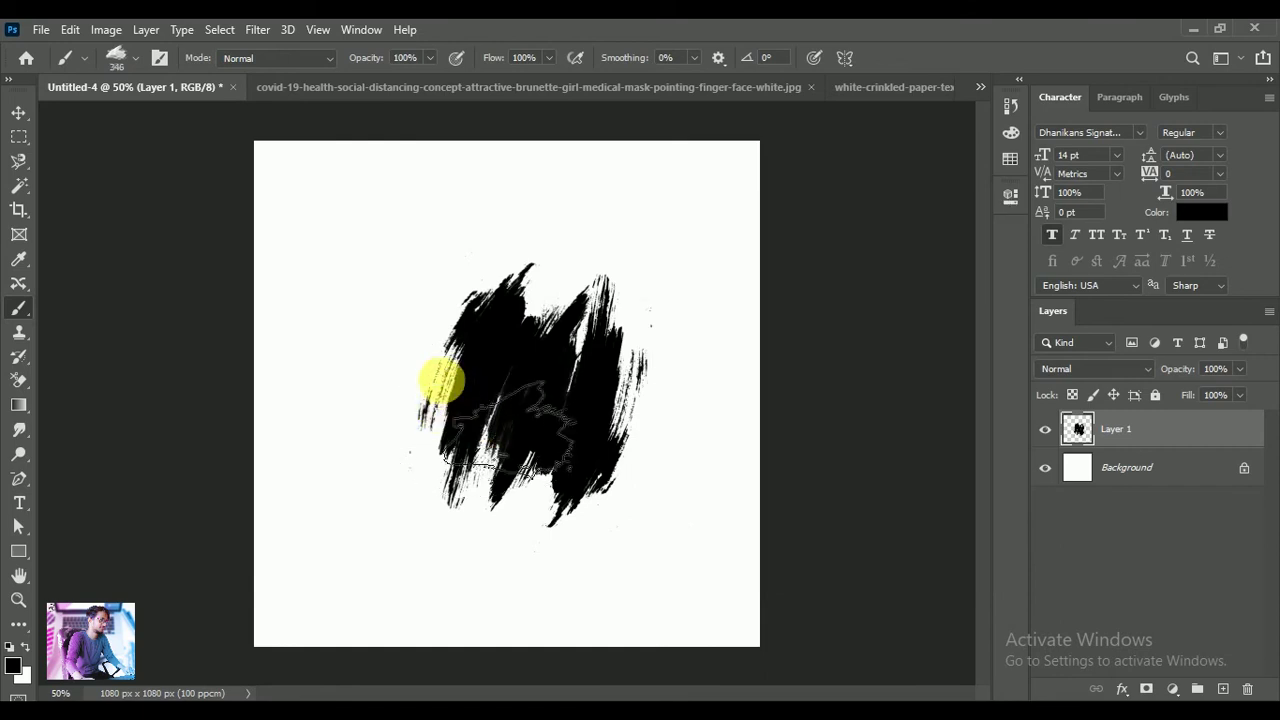
right_click(440, 358)
mouse_move(470, 373)
left_mouse_down()
mouse_move(449, 371)
mouse_move(463, 385)
mouse_move(451, 377)
left_mouse_up()
left_click(443, 371)
Add black at the blot's lower left, then a 63° stroke on its right side
right_click(506, 377)
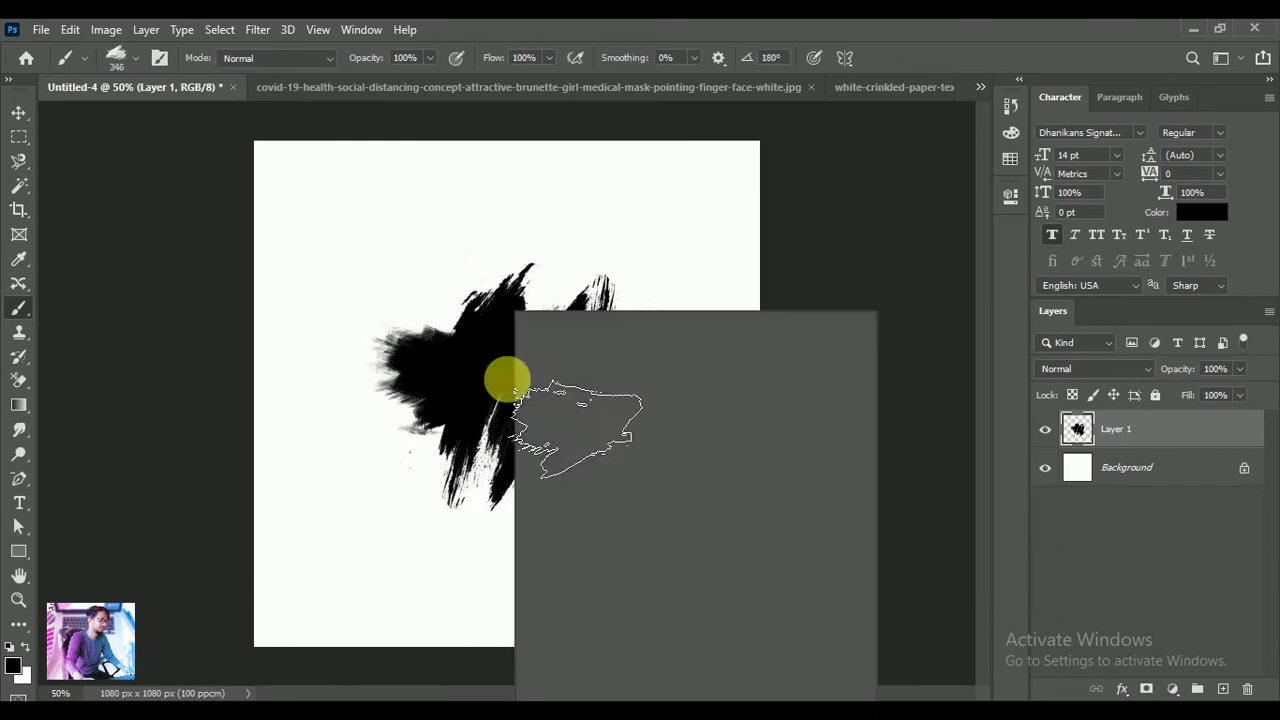
left_click_drag(543, 391, 540, 405)
left_click(465, 440)
left_click_drag(465, 440, 466, 437)
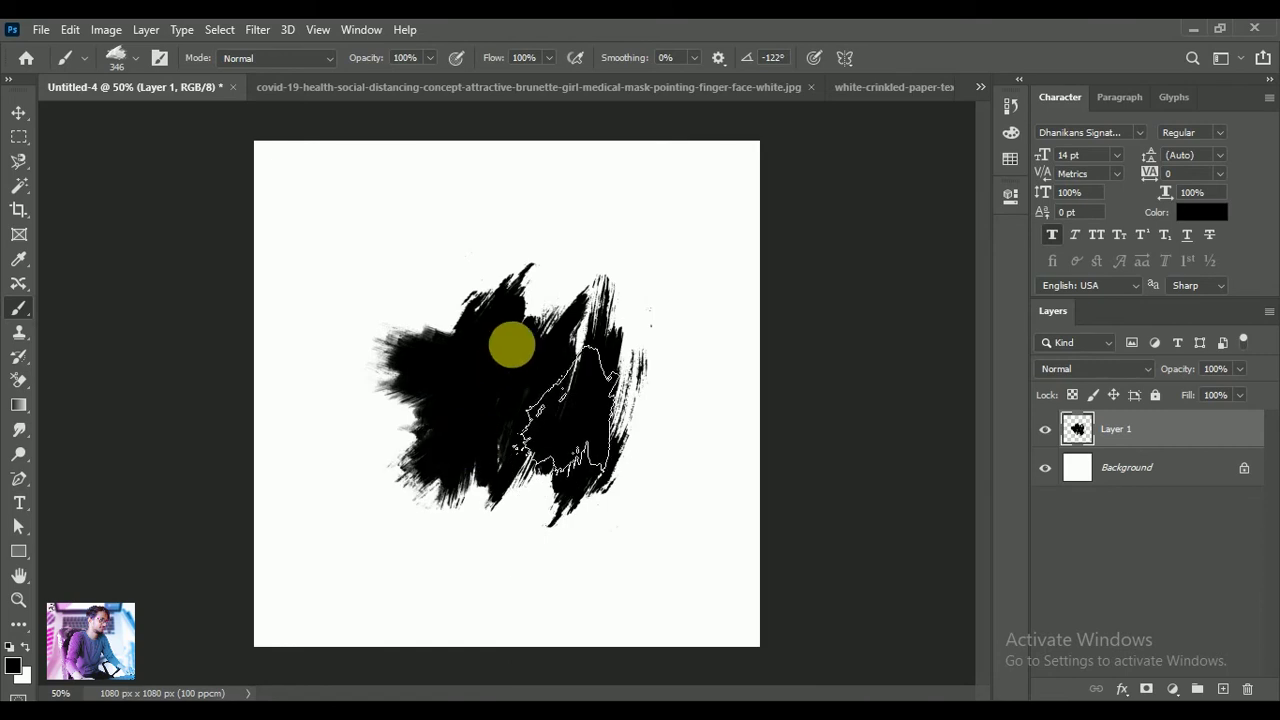
right_click(515, 340)
left_click_drag(570, 358, 586, 291)
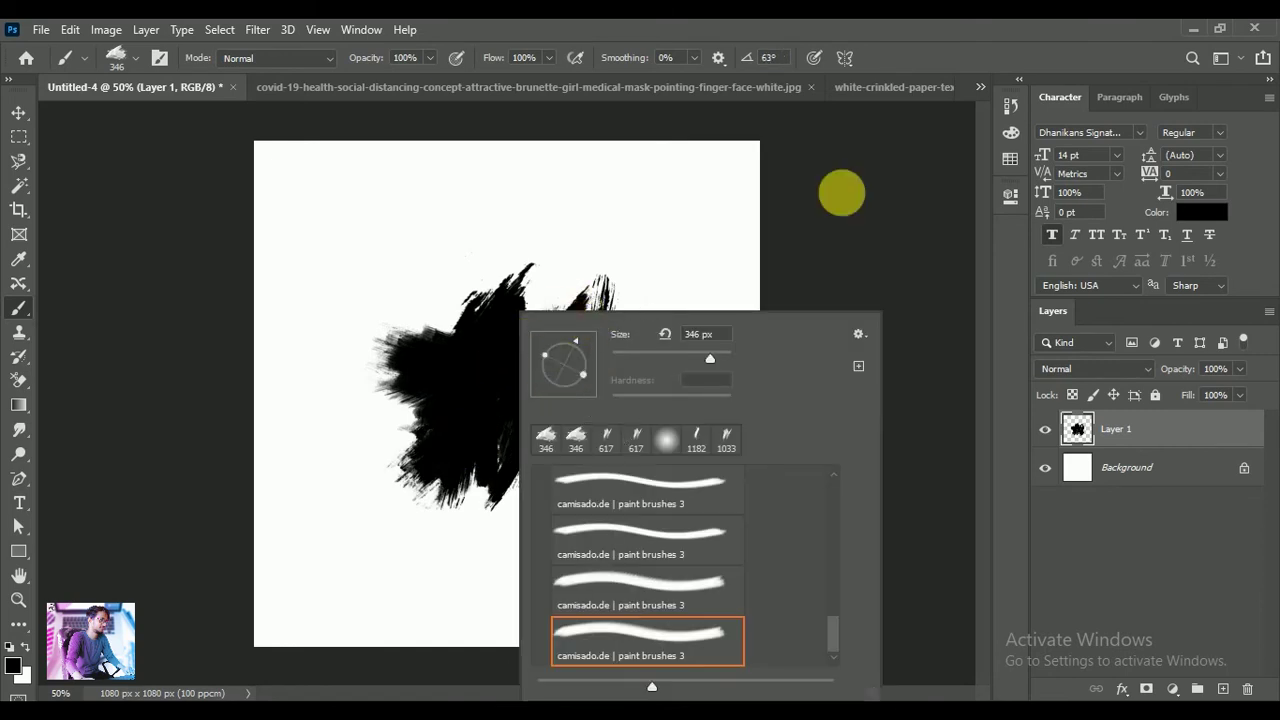
left_click(586, 366)
left_click_drag(586, 366, 600, 372)
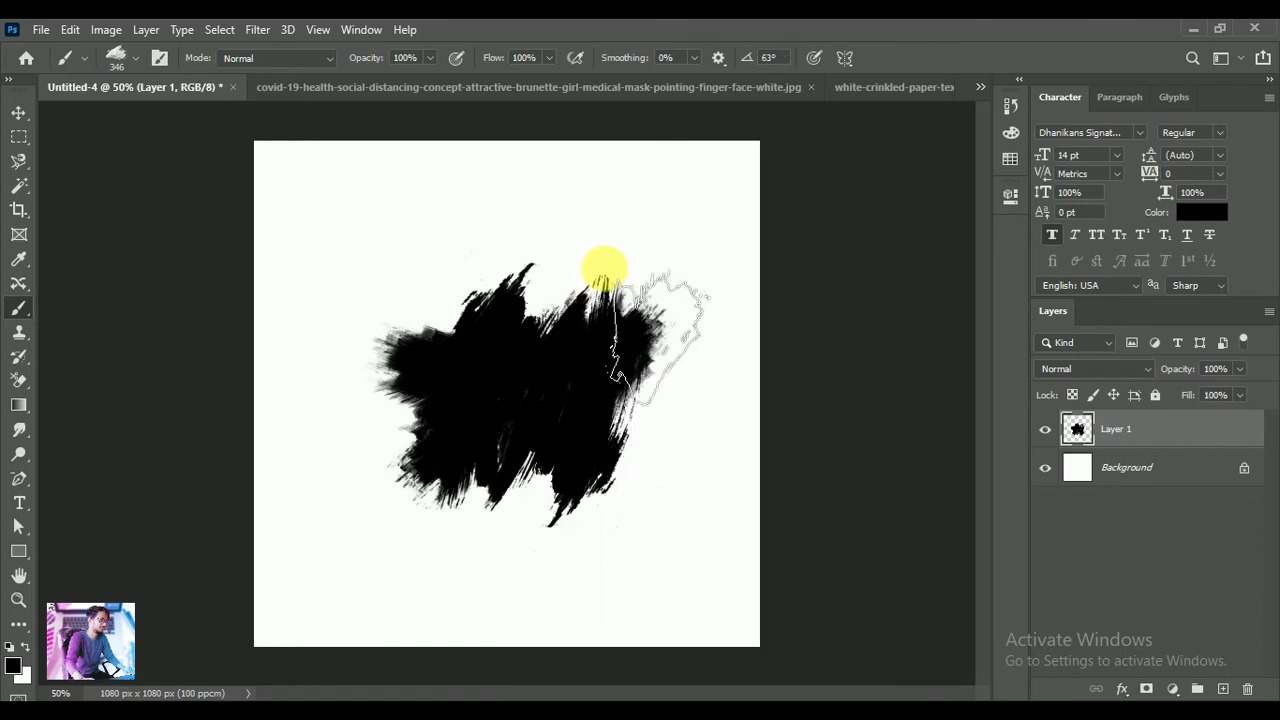
With another preset at 426 px and -45°, paint black along the blob's right edge
right_click(657, 429)
left_click(705, 497)
right_click(423, 429, "alt")
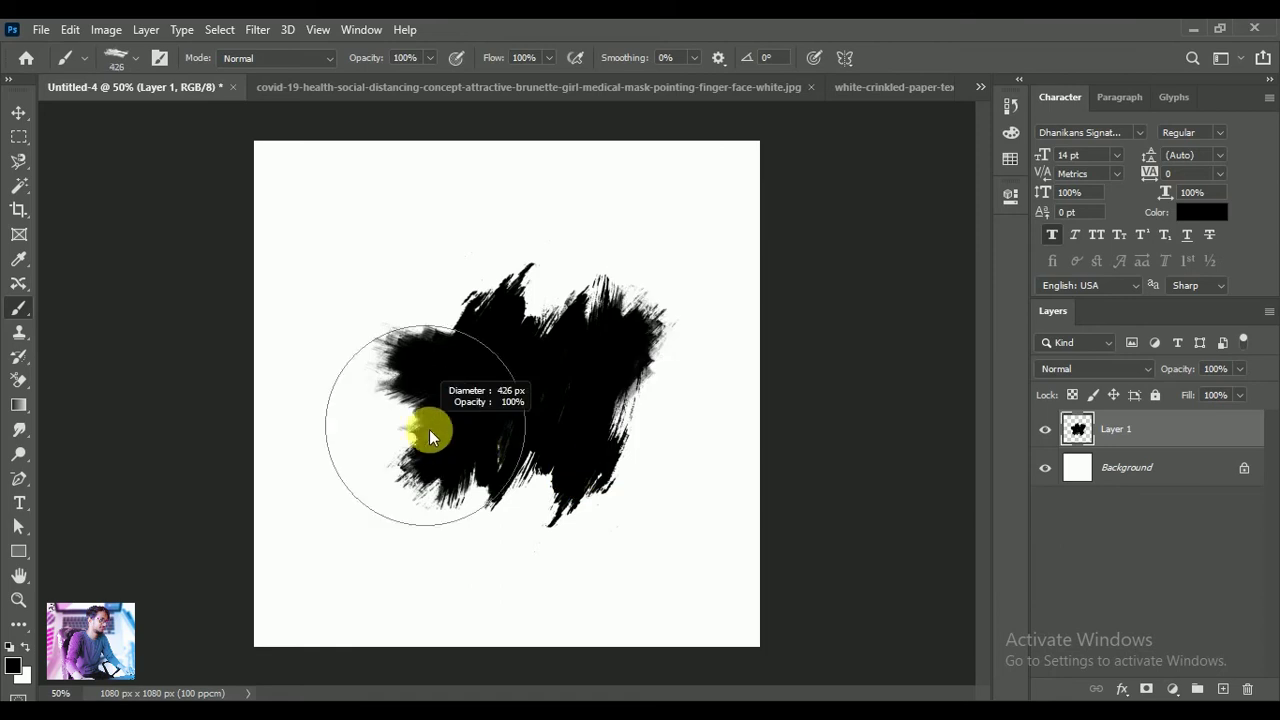
right_click(469, 313)
left_click_drag(534, 371, 474, 343)
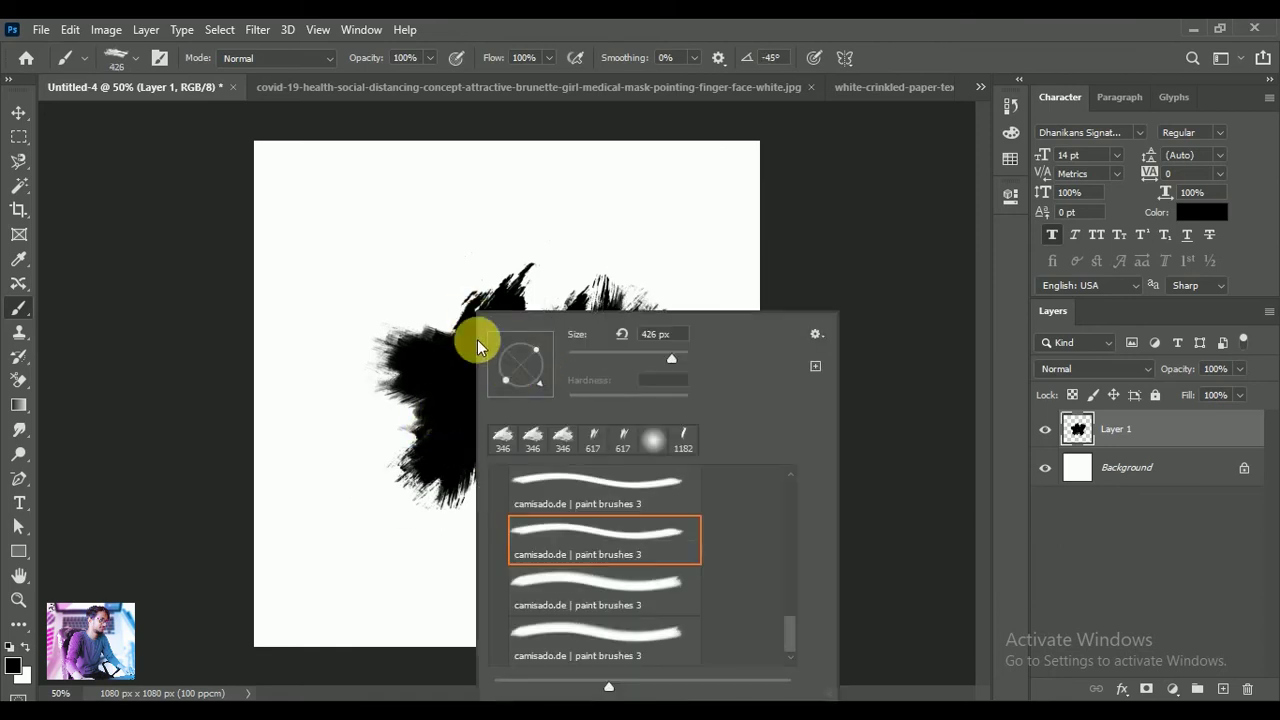
left_click(468, 335)
left_click(623, 385)
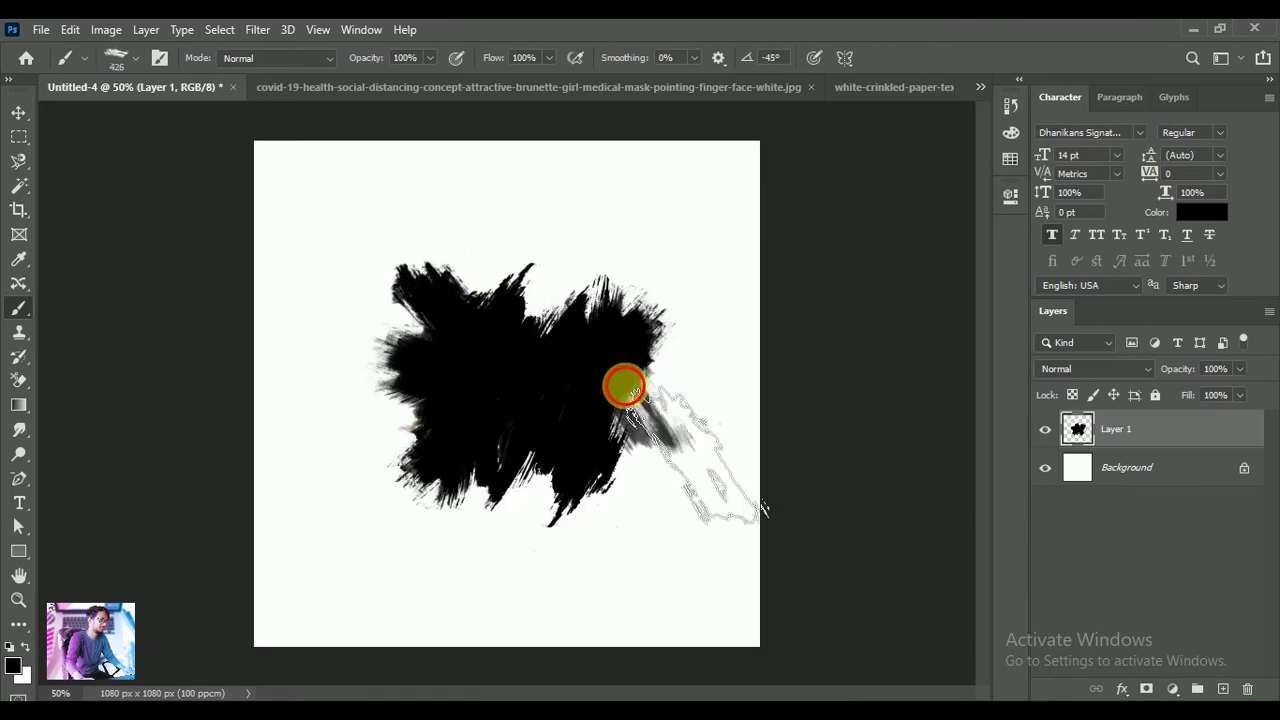
left_click_drag(625, 388, 530, 320)
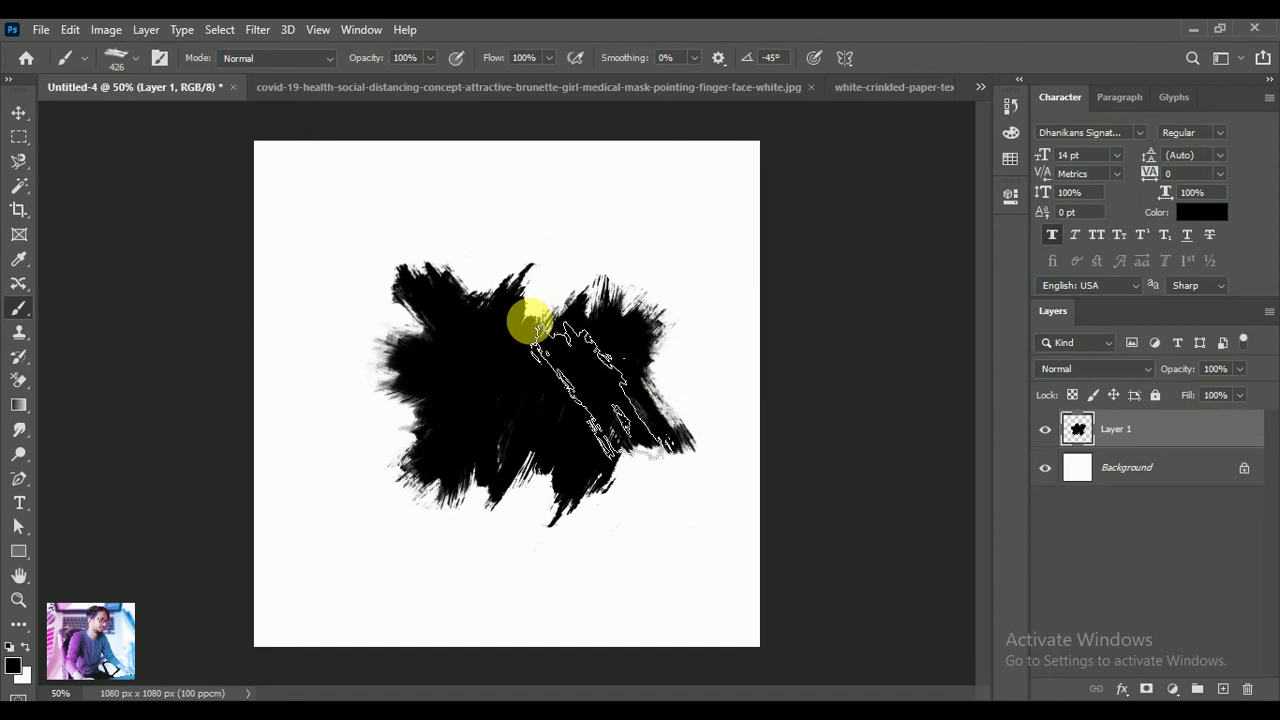
Rotate the tip to 17° and stamp strokes at the blob's top and lower part
right_click(530, 320)
left_click_drag(606, 380, 575, 343)
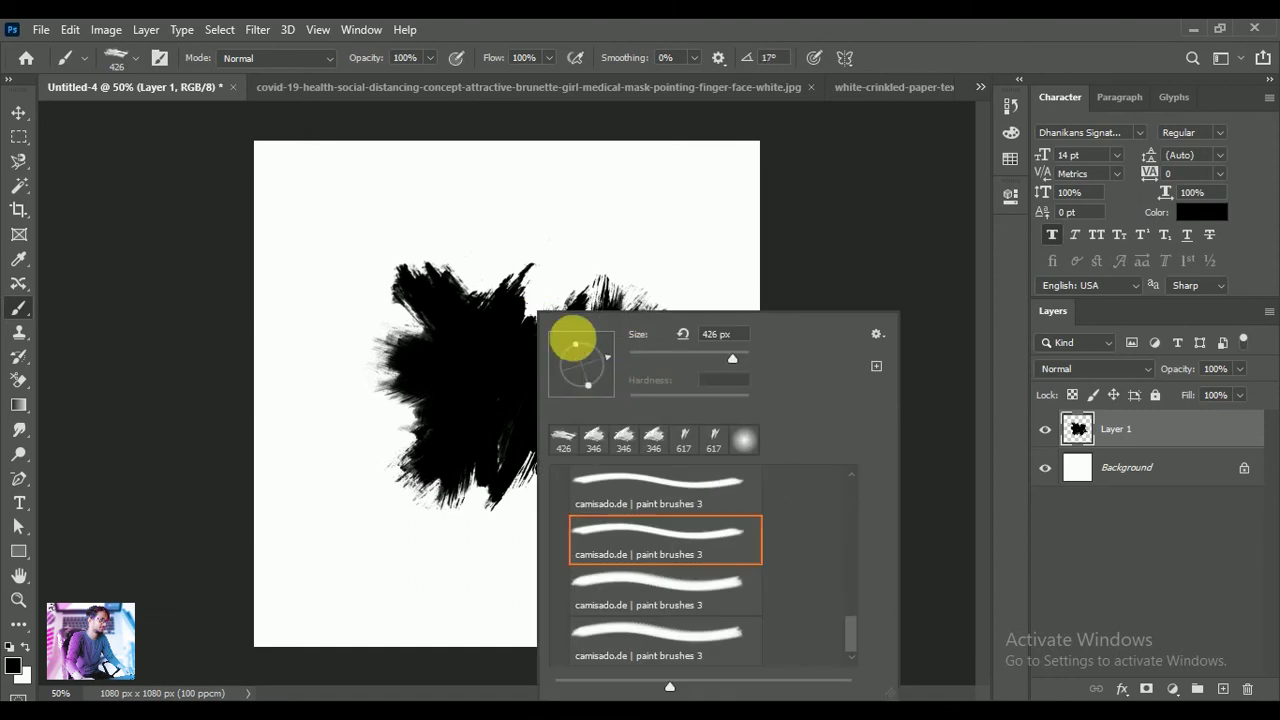
left_click(538, 326)
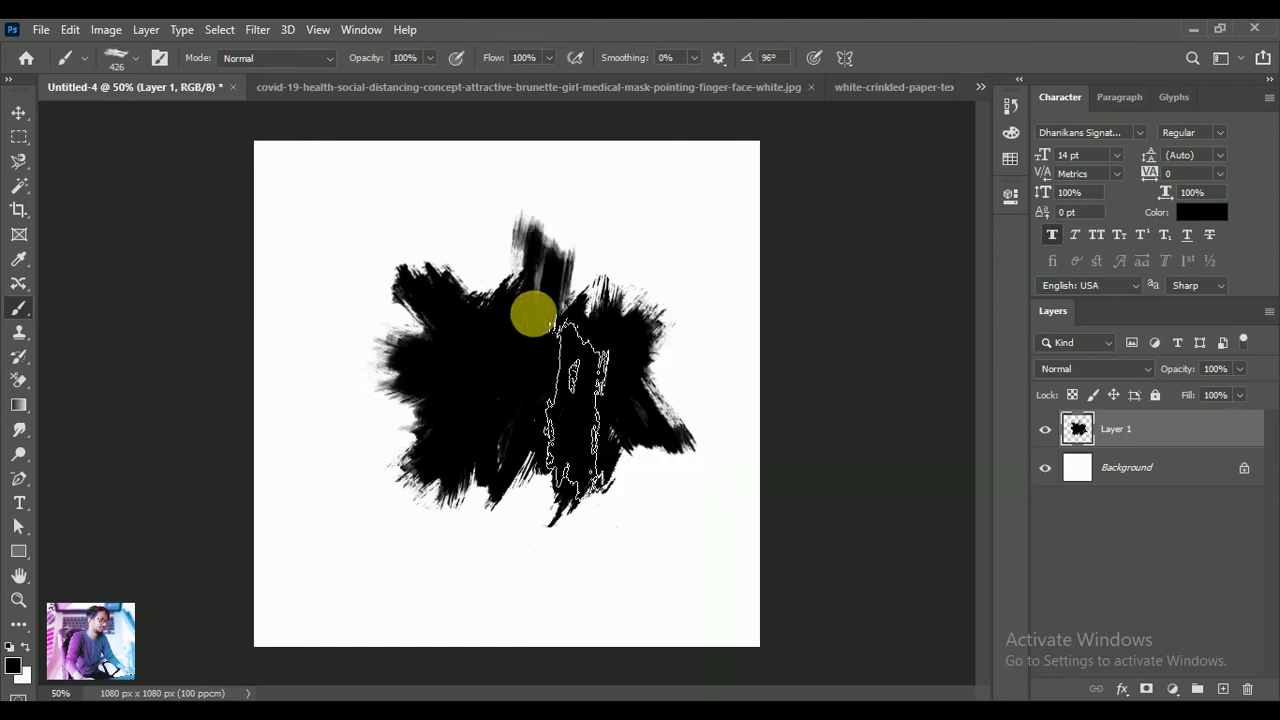
left_click(508, 466)
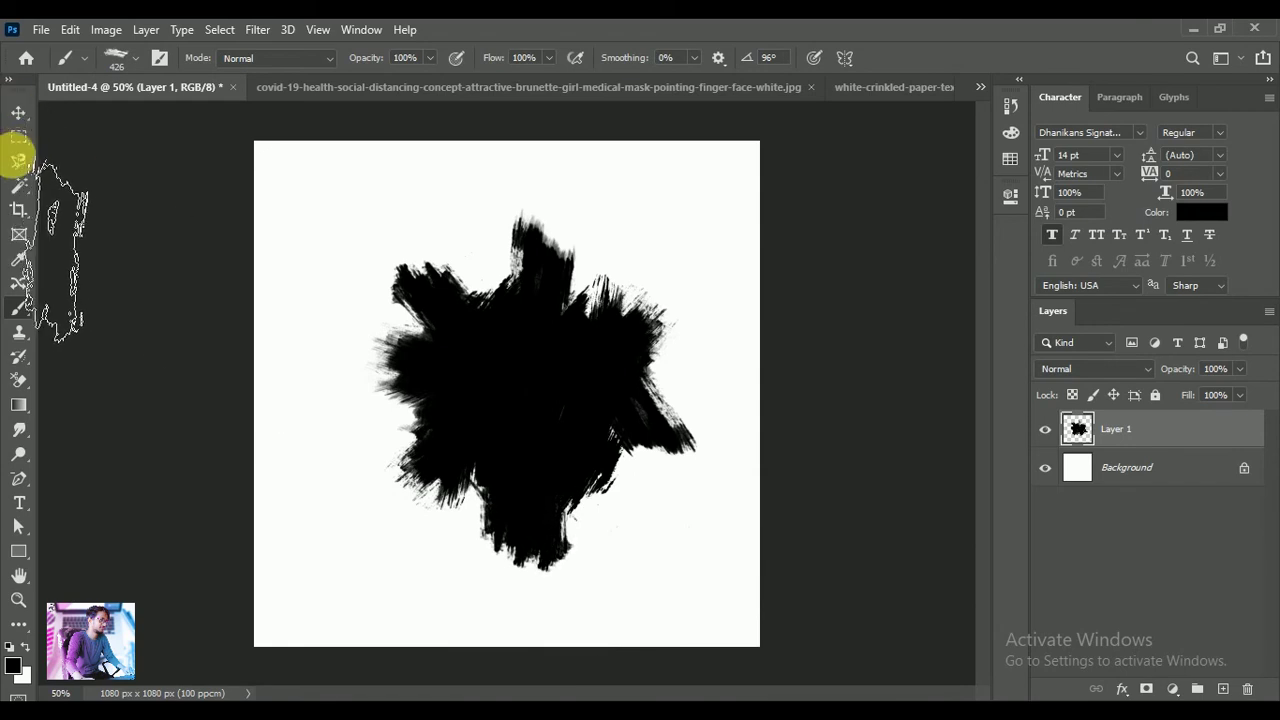
left_click(19, 114)
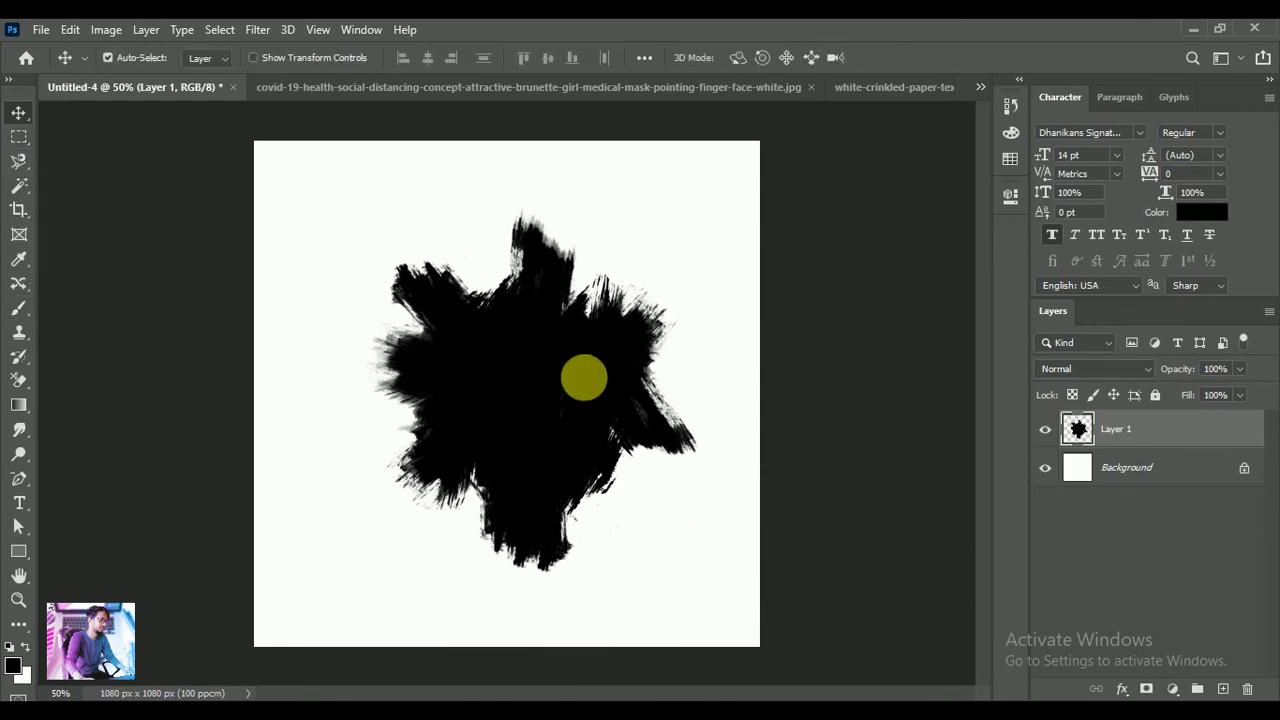
Nudge the black splash up and drag the unlocked masked-woman photo into the poster
left_click_drag(583, 374, 575, 385)
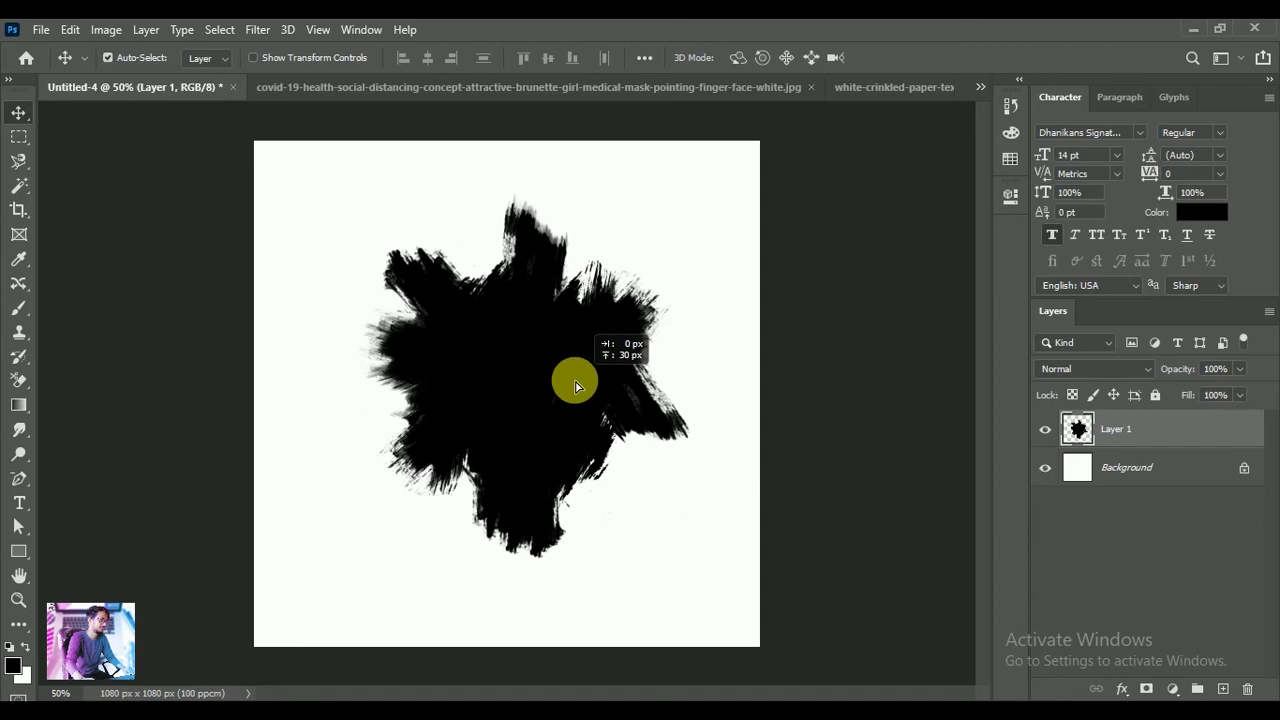
left_click(537, 87)
left_click(1243, 424)
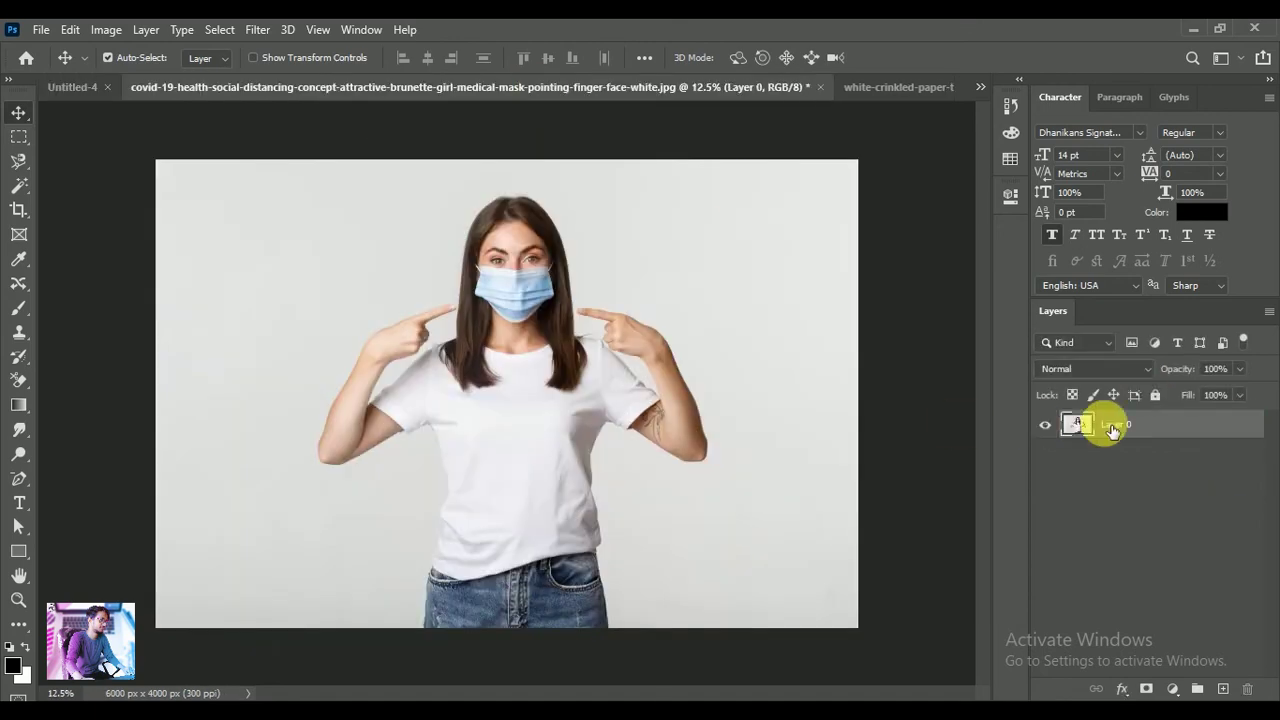
mouse_move(1100, 424)
left_mouse_down()
mouse_move(88, 97)
mouse_move(521, 361)
left_mouse_up()
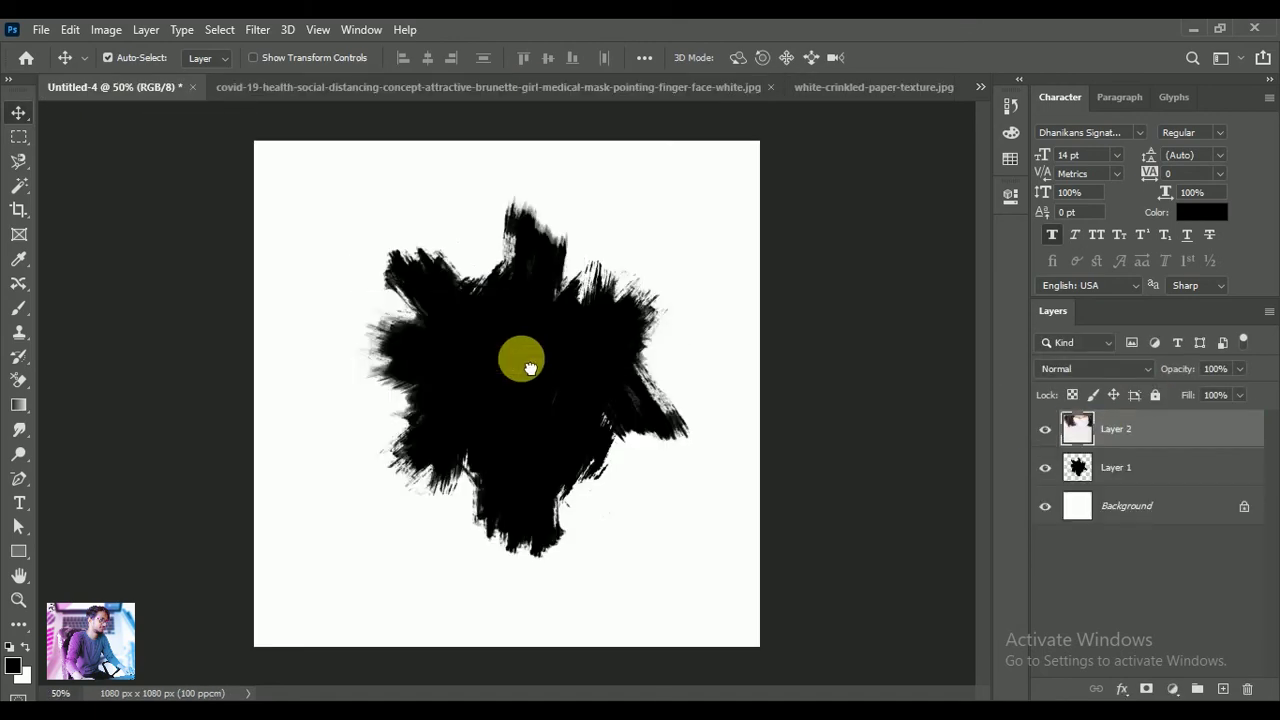
Scale the pasted photo to 14% and clip it to the black brush shape
key("ctrl+t")
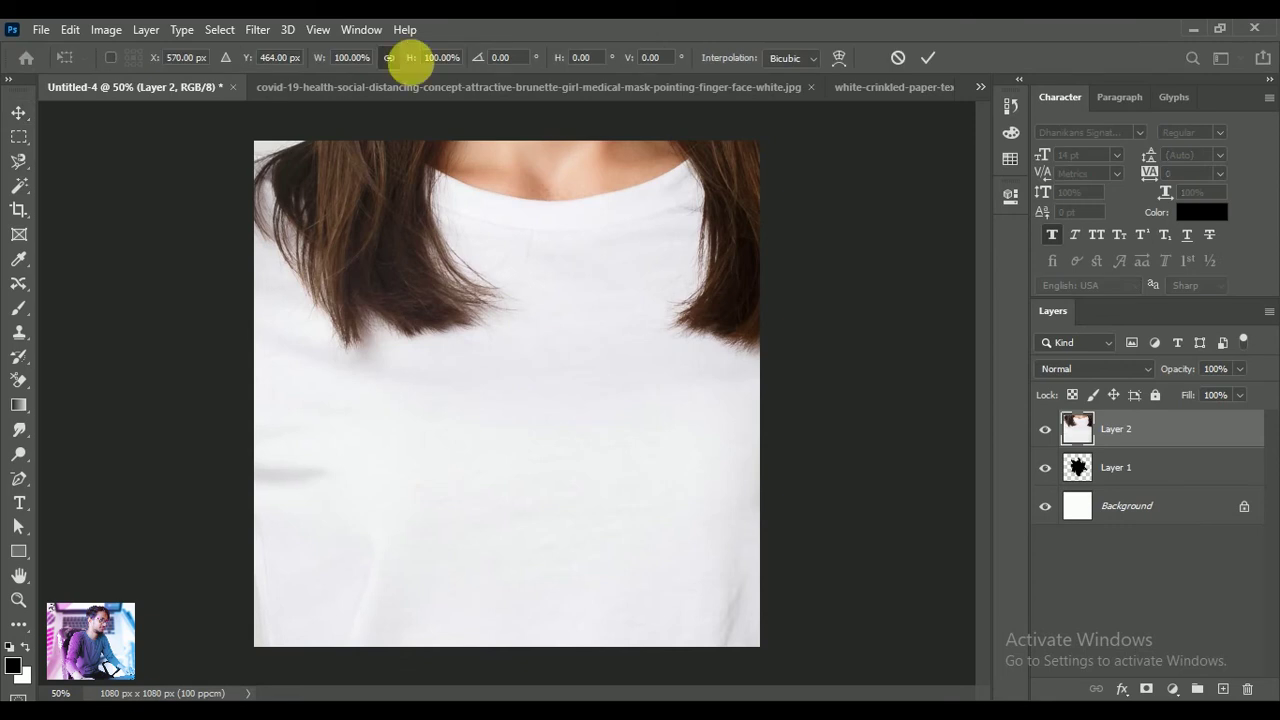
mouse_move(345, 57)
left_mouse_down()
mouse_move(338, 67)
mouse_move(327, 56)
left_mouse_up()
type("14")
left_click(928, 57)
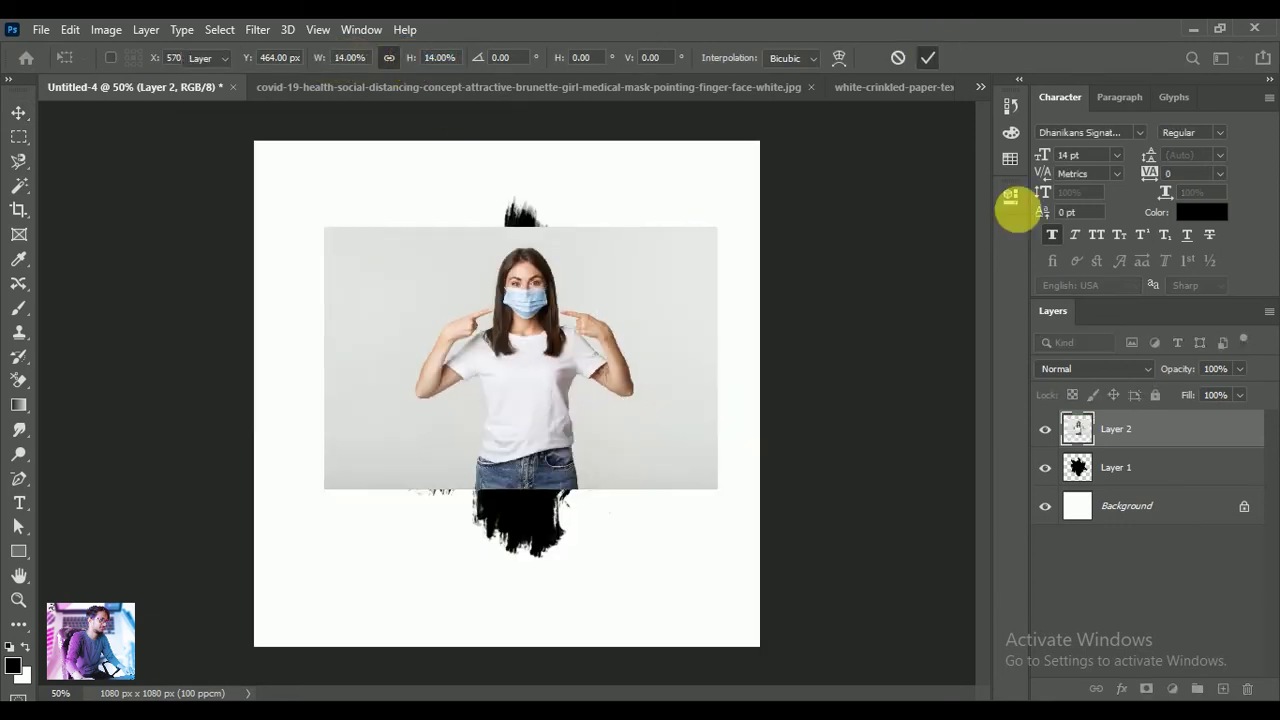
left_click(1150, 438)
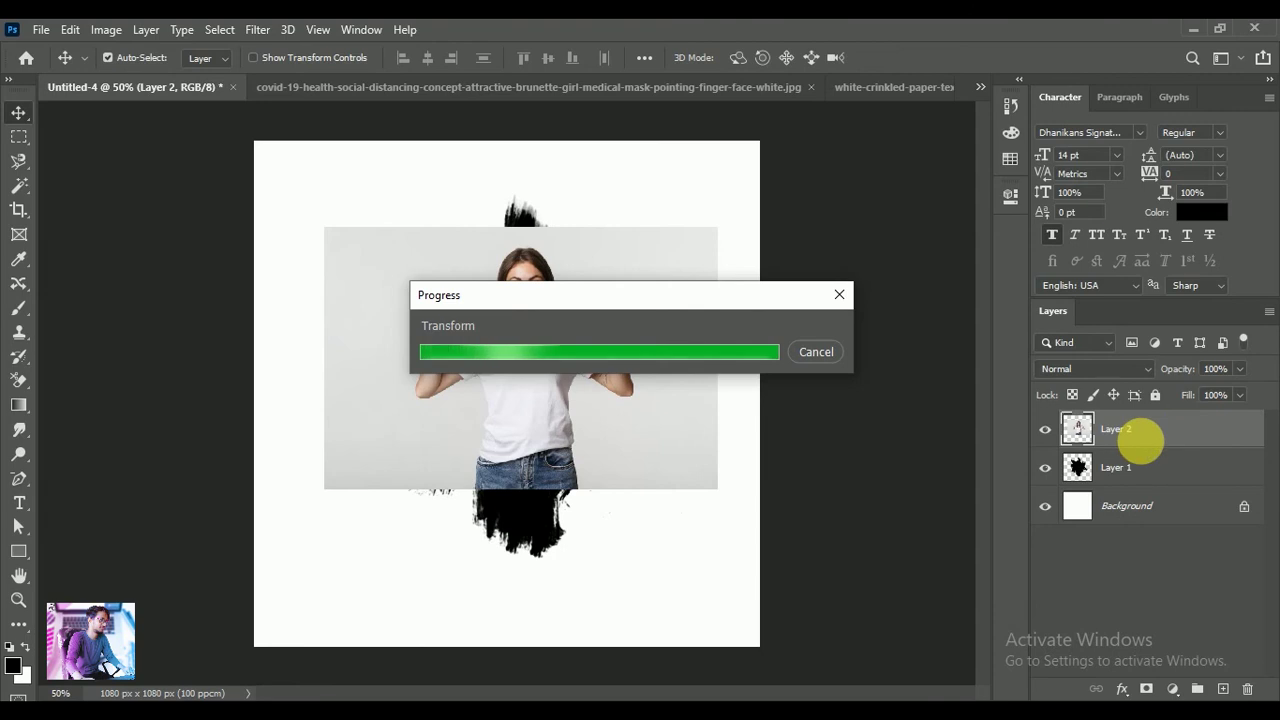
right_click(1165, 441)
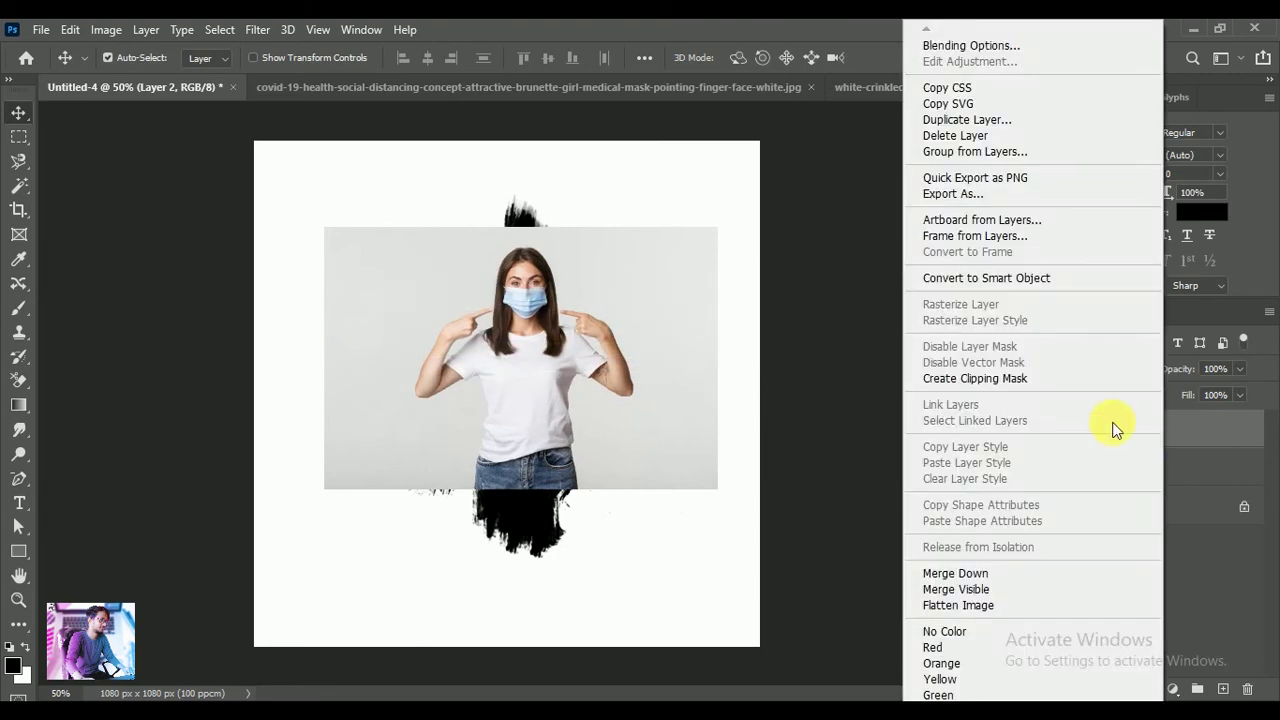
left_click(1003, 380)
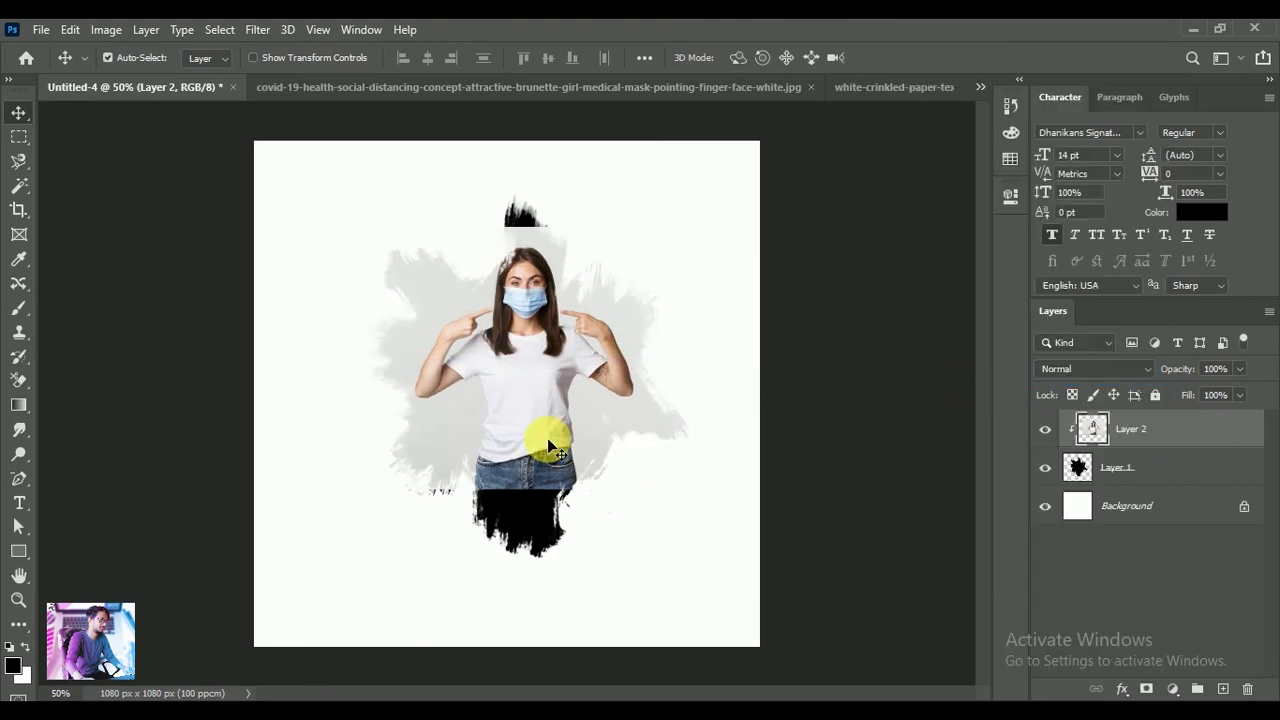
Enlarge the clipped photo upward and downward, then move it lower in the brush shape
key("ctrl+t")
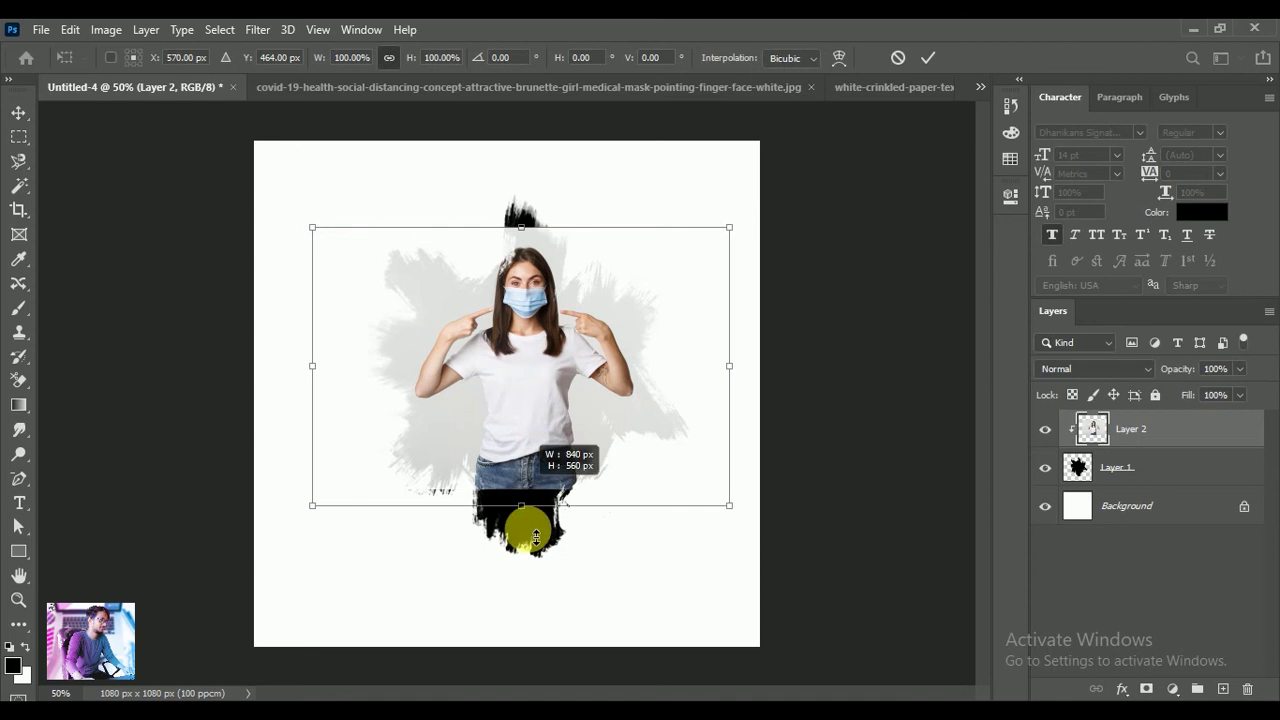
left_click_drag(544, 568, 544, 568)
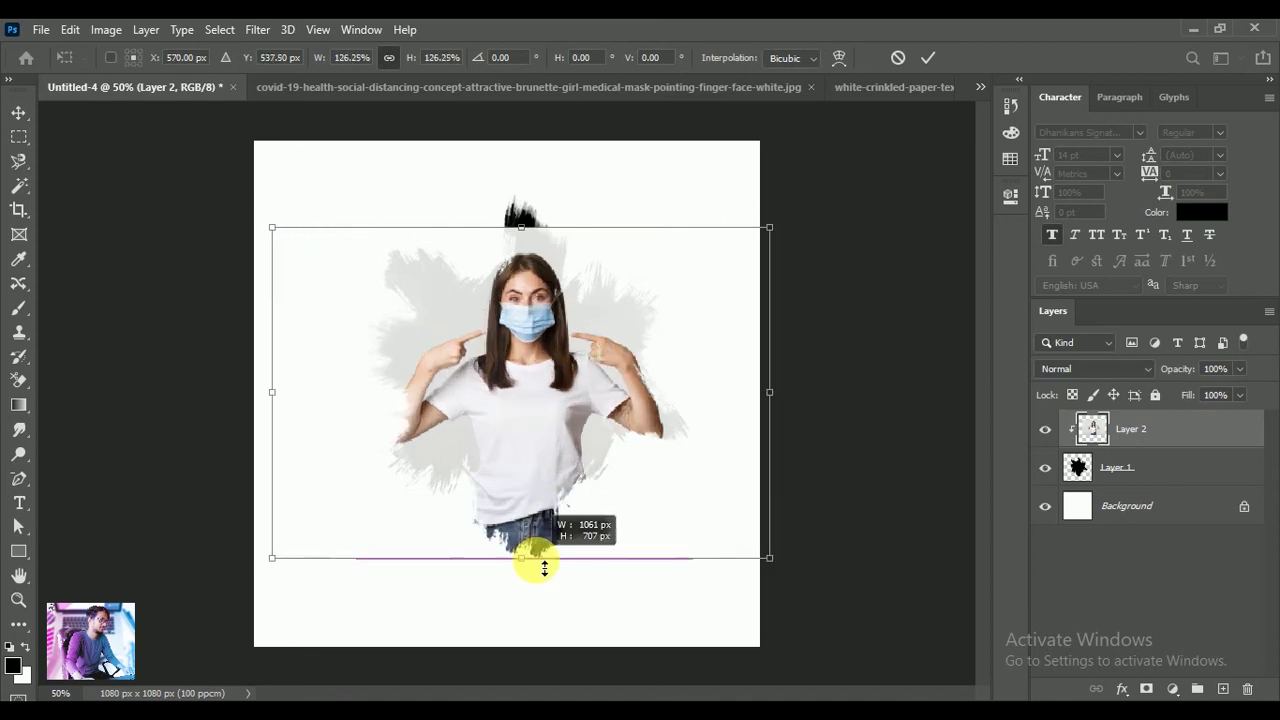
left_click_drag(521, 227, 529, 168)
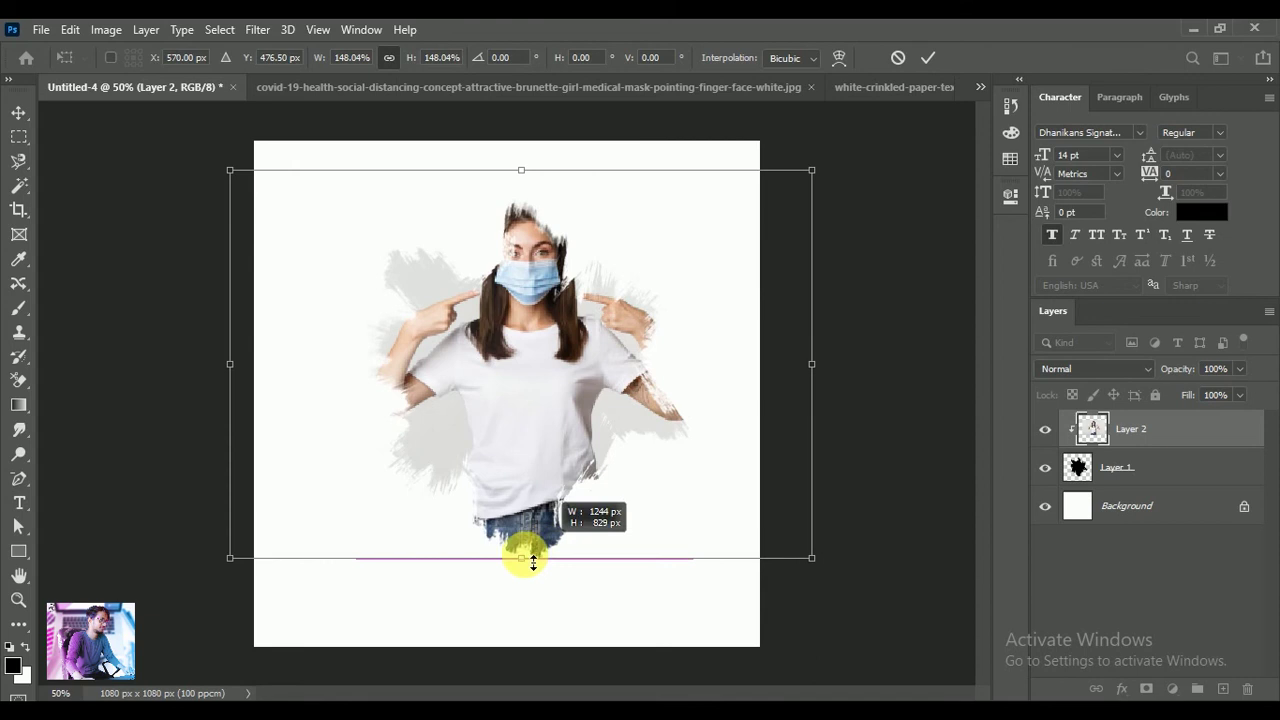
left_click_drag(556, 532, 545, 618)
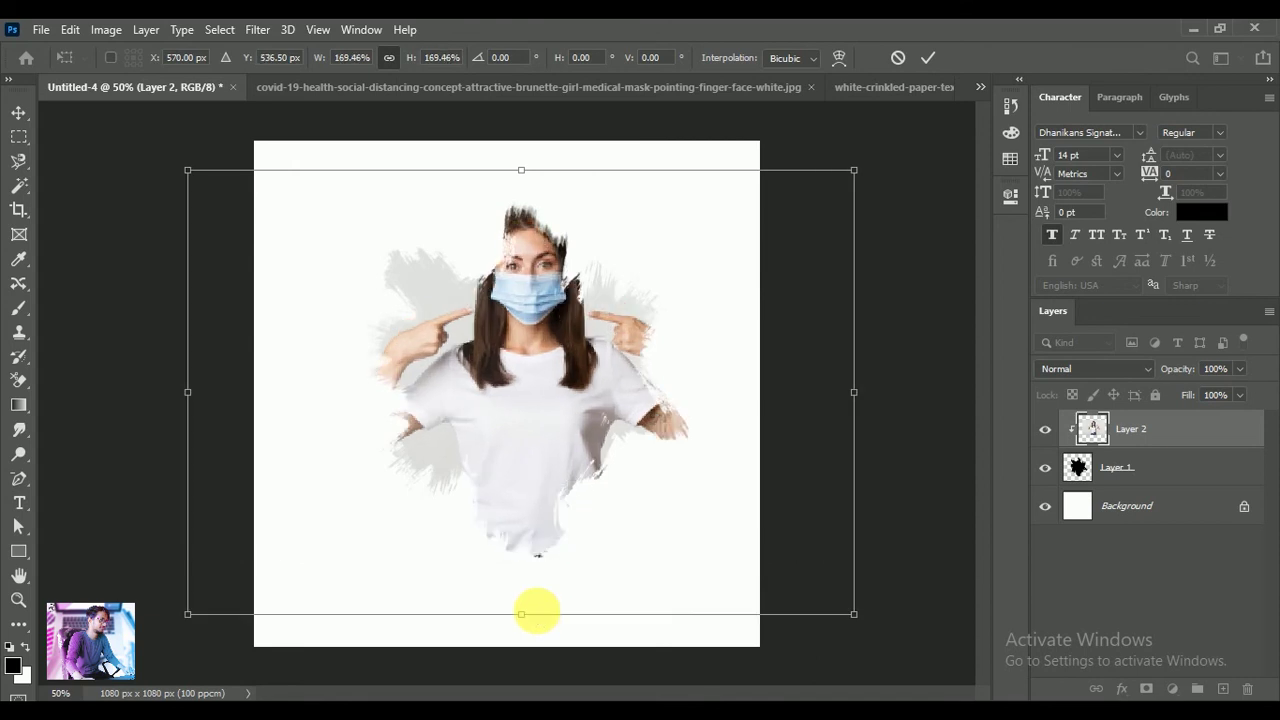
left_click(924, 64)
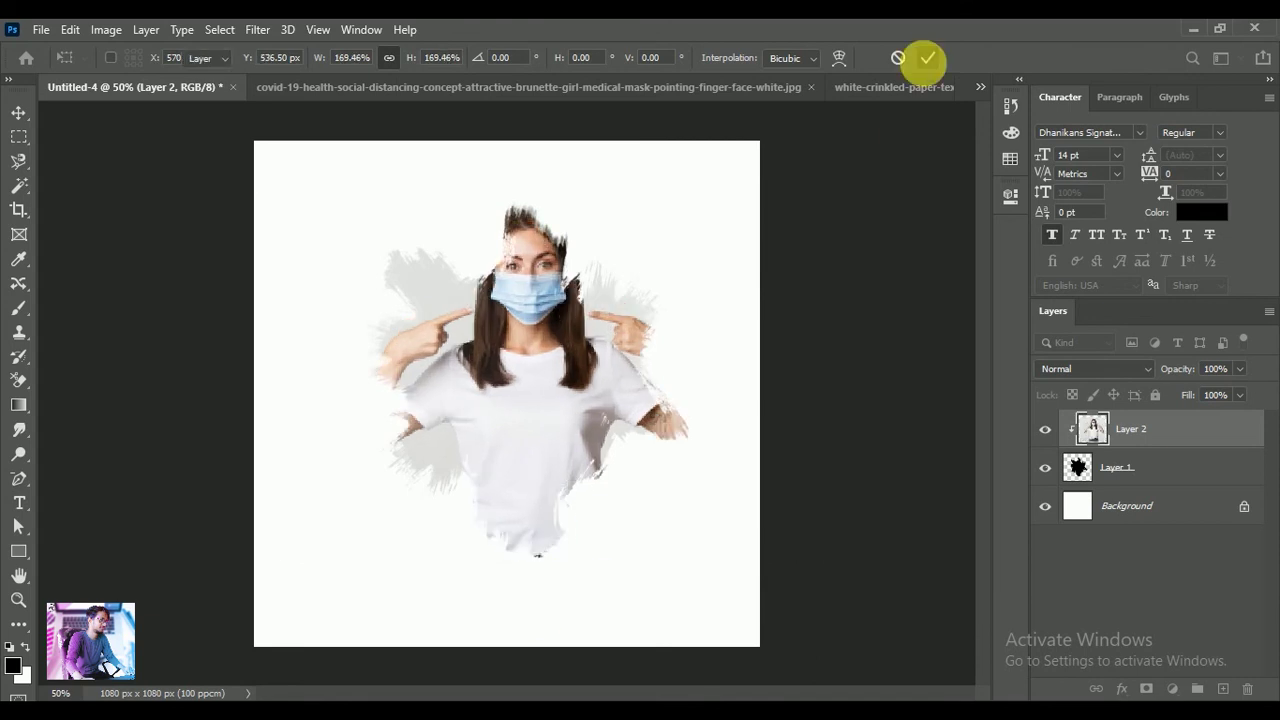
left_click_drag(567, 365, 570, 390)
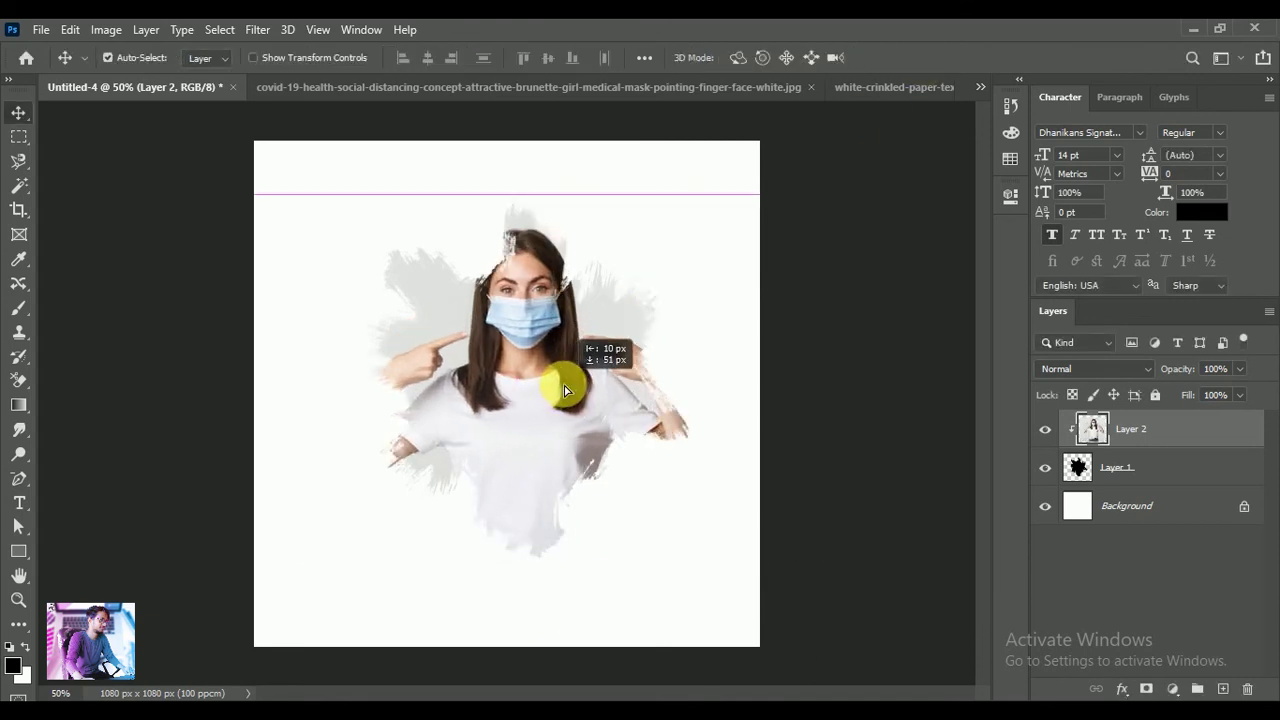
Scale the photo to about 111%, centre it horizontally and nudge it right and down
key("ctrl+t")
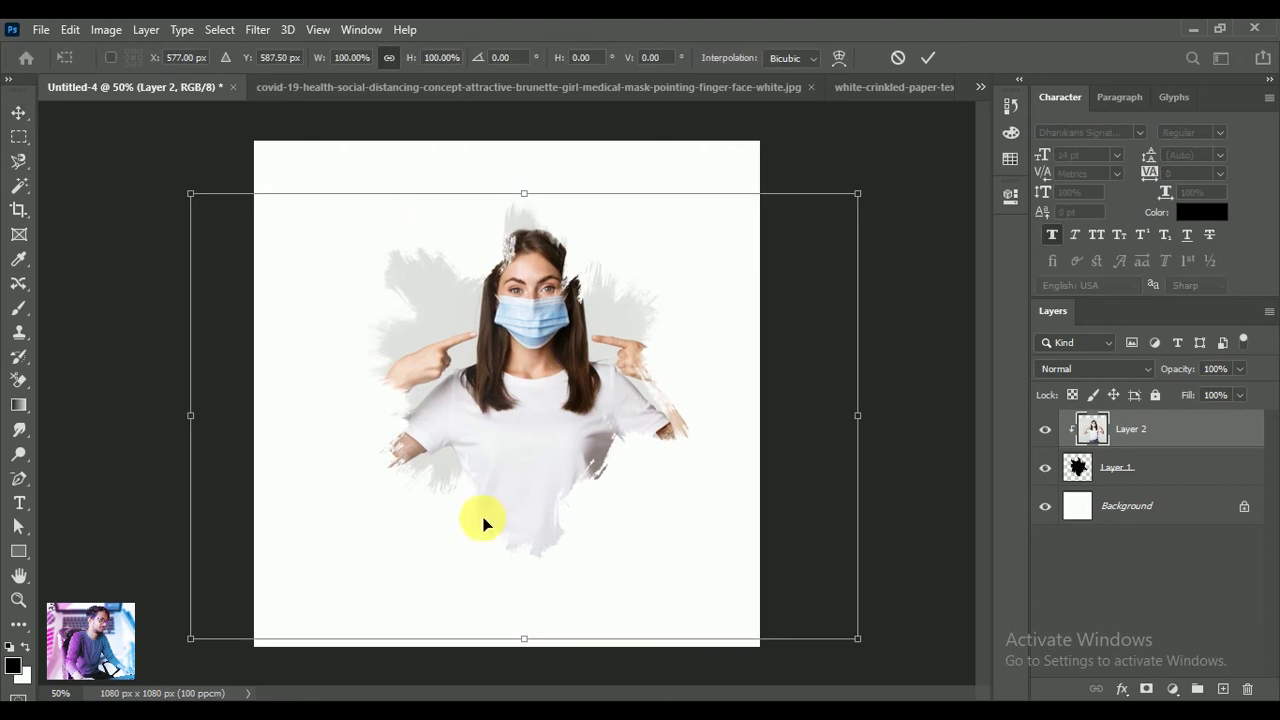
left_click_drag(190, 638, 116, 686)
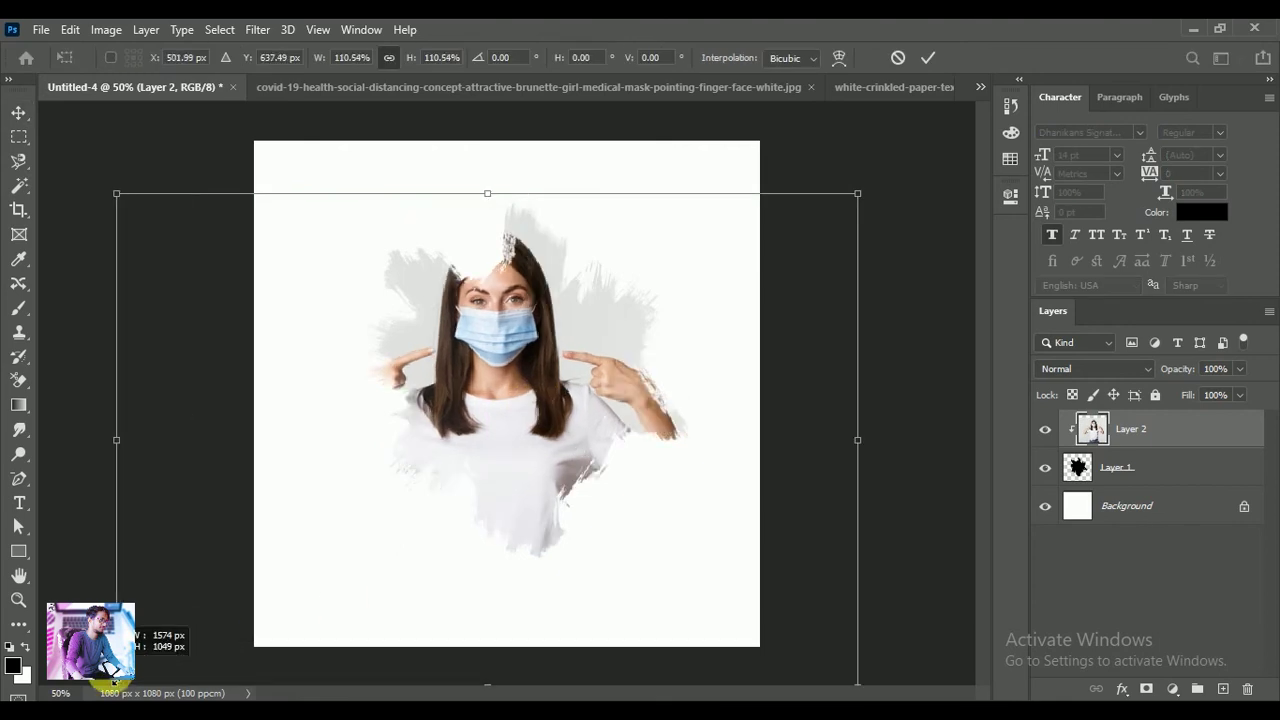
left_click_drag(509, 459, 531, 455)
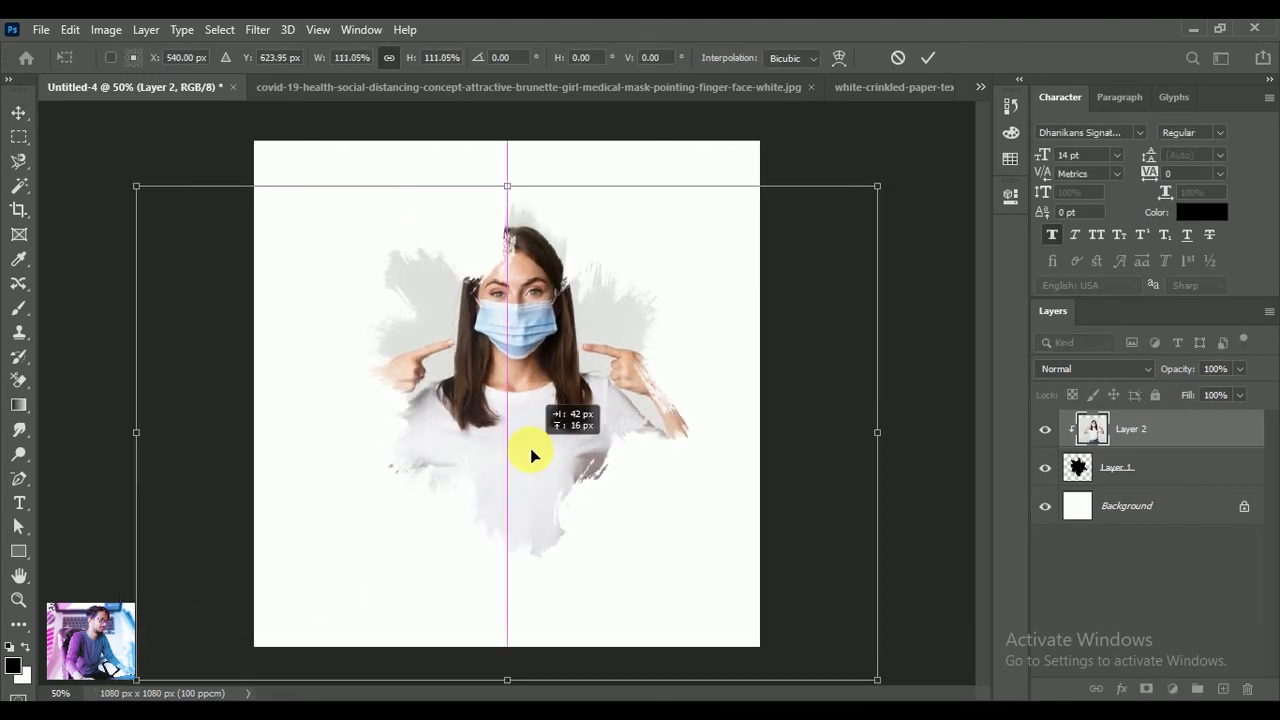
left_click(928, 57)
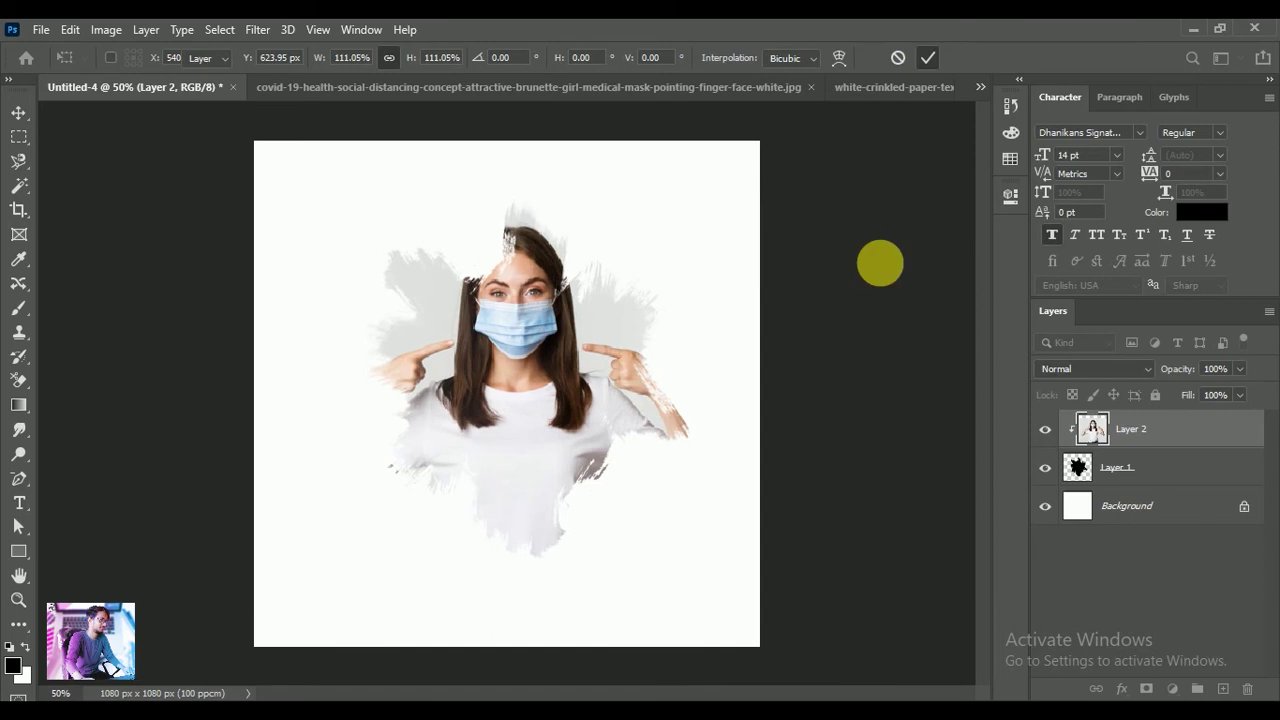
key("Right")
key("Right")
key("Right")
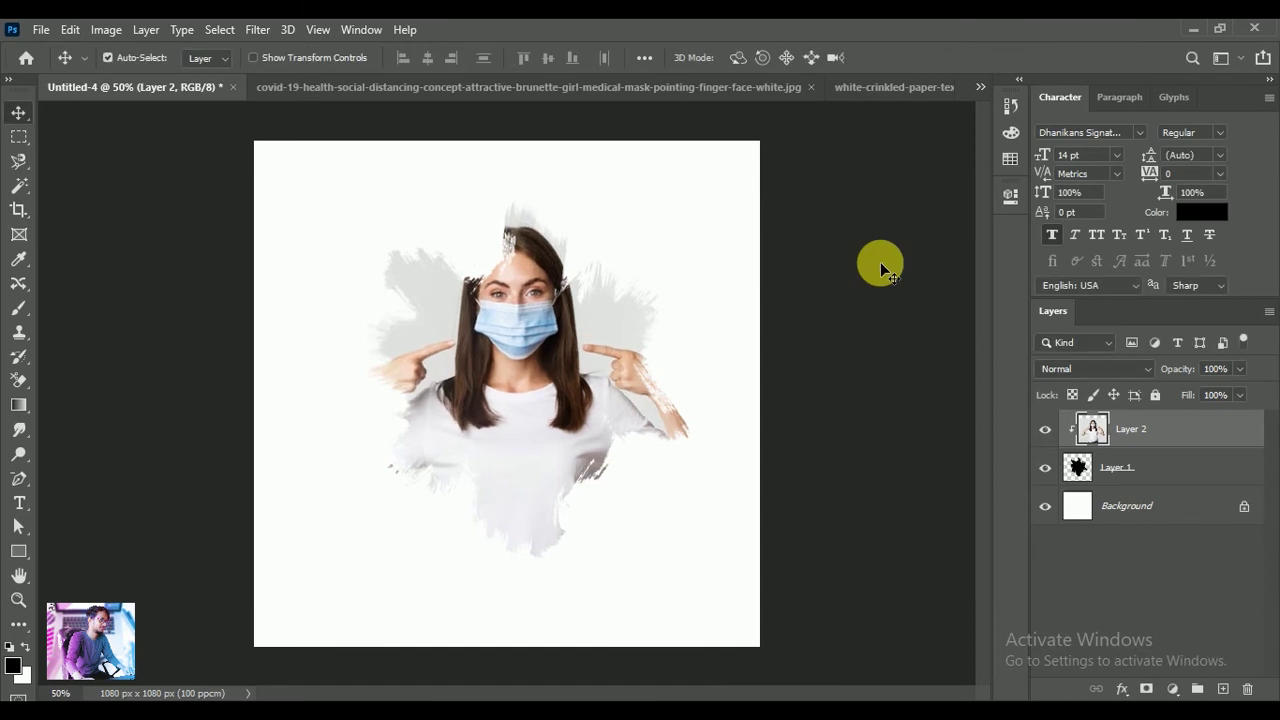
key("Down")
key("Down")
key("Down")
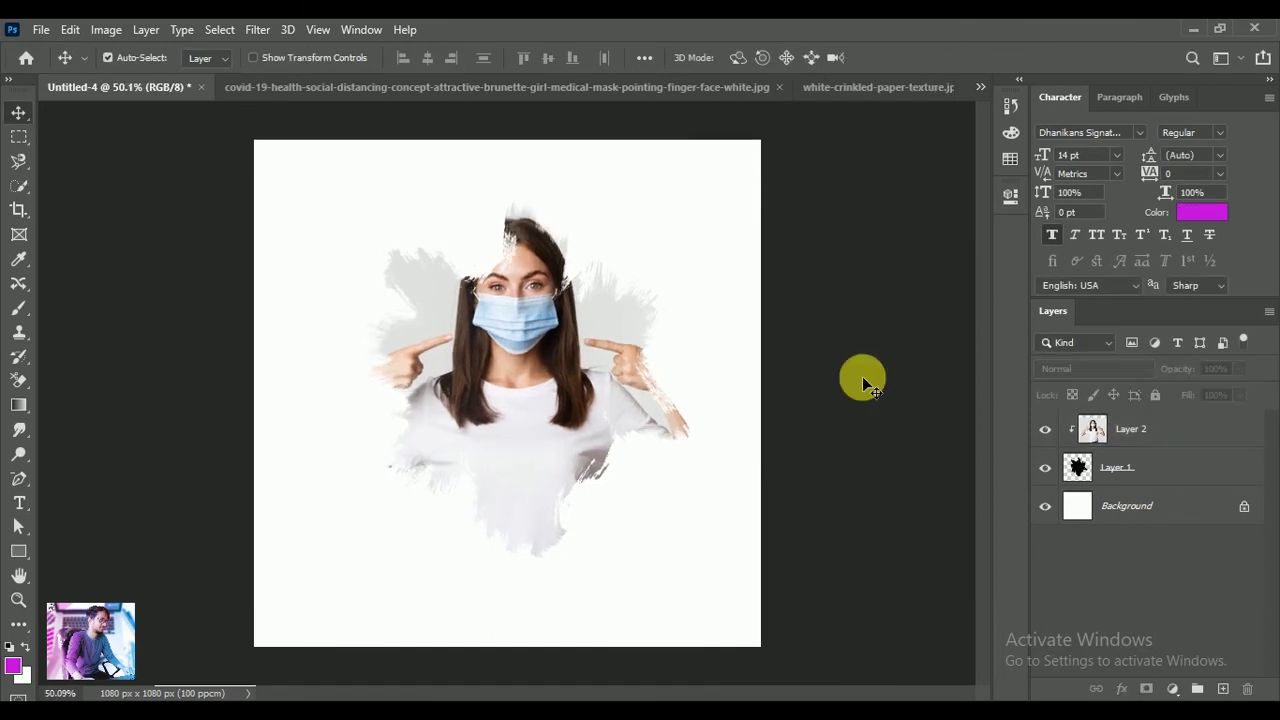
Add a new Layer 3 and load a rough camisado.de paint-stroke brush preset
left_click(1225, 688)
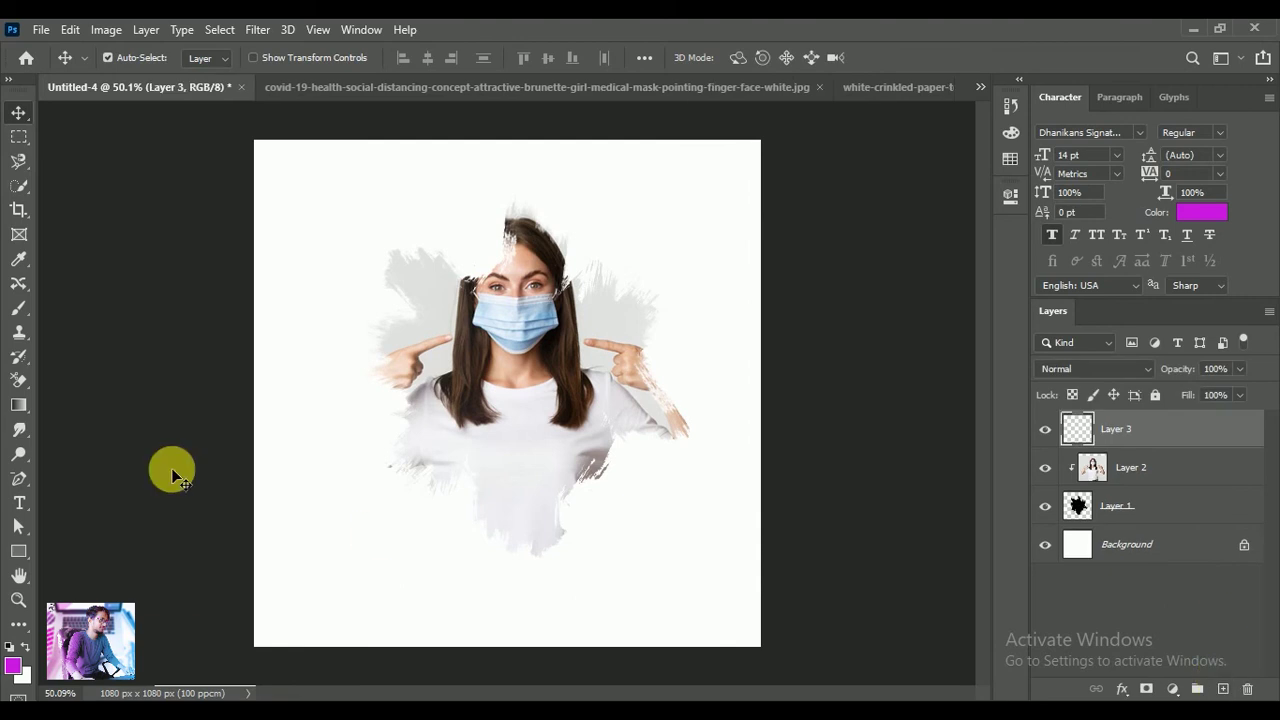
left_click(22, 314)
right_click(637, 380)
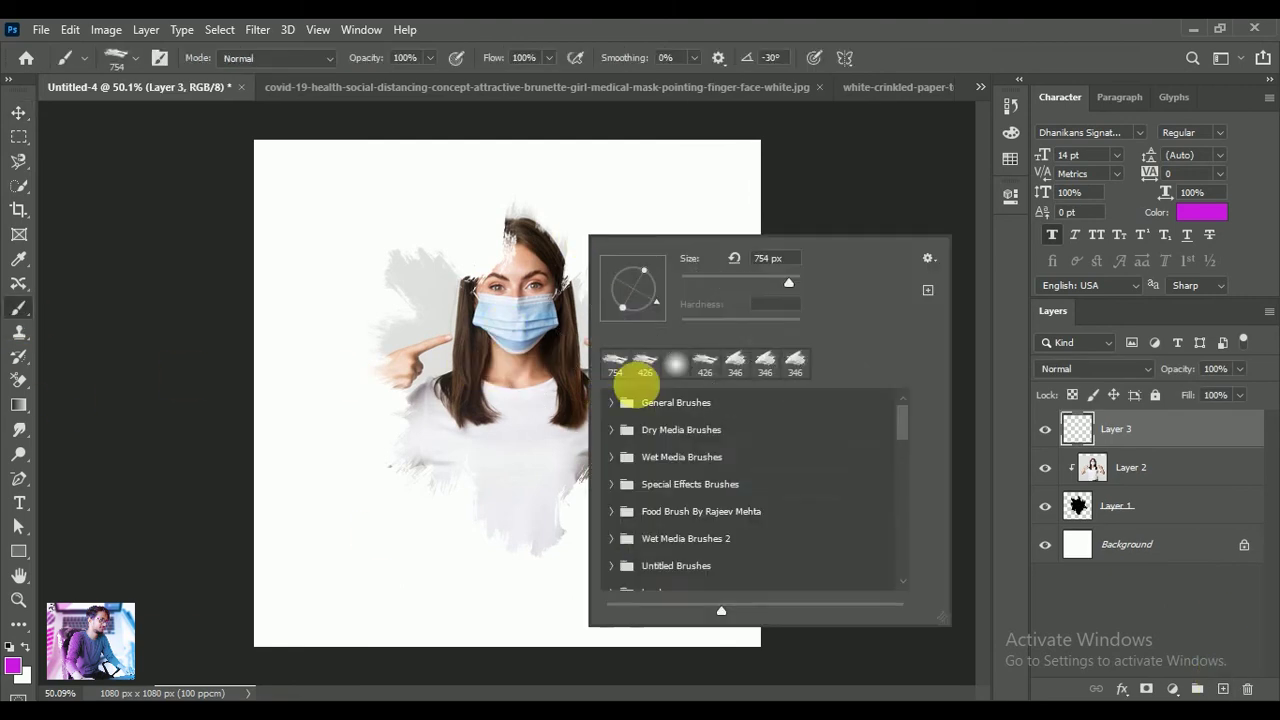
scroll(659, 509, "down", 5)
scroll(656, 495, "down", 5)
scroll(653, 484, "down", 3)
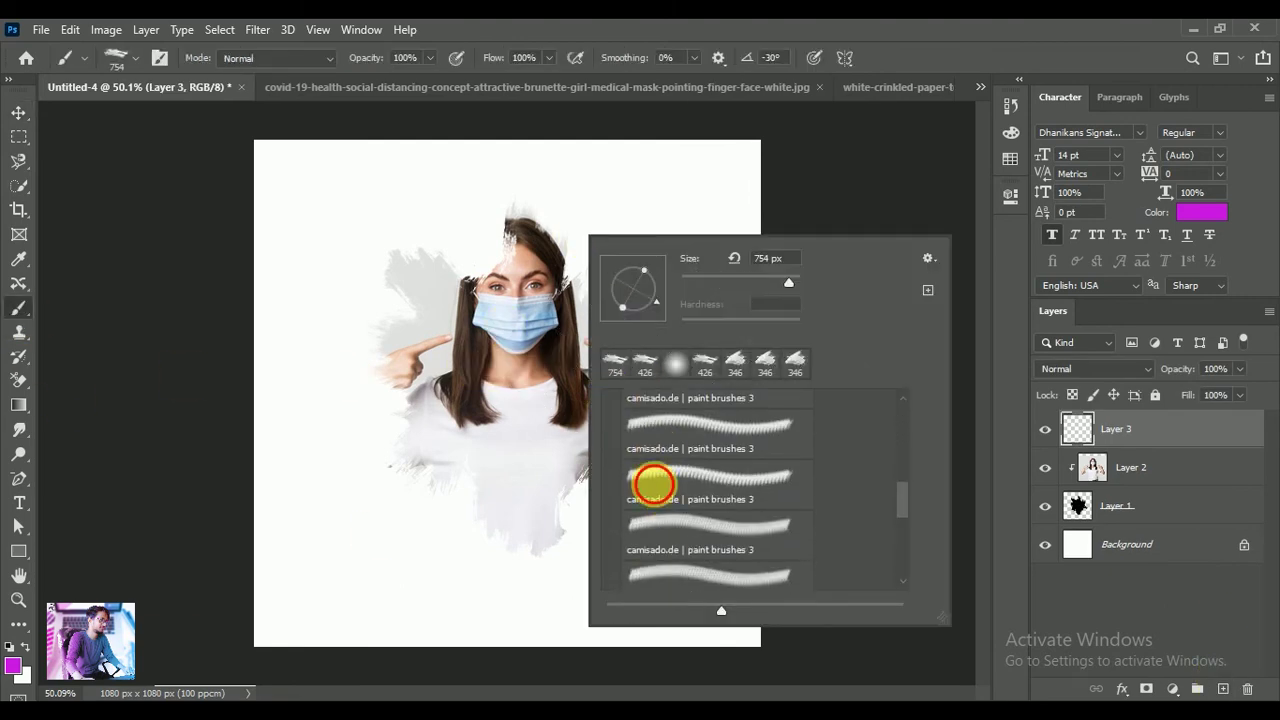
left_click(705, 575)
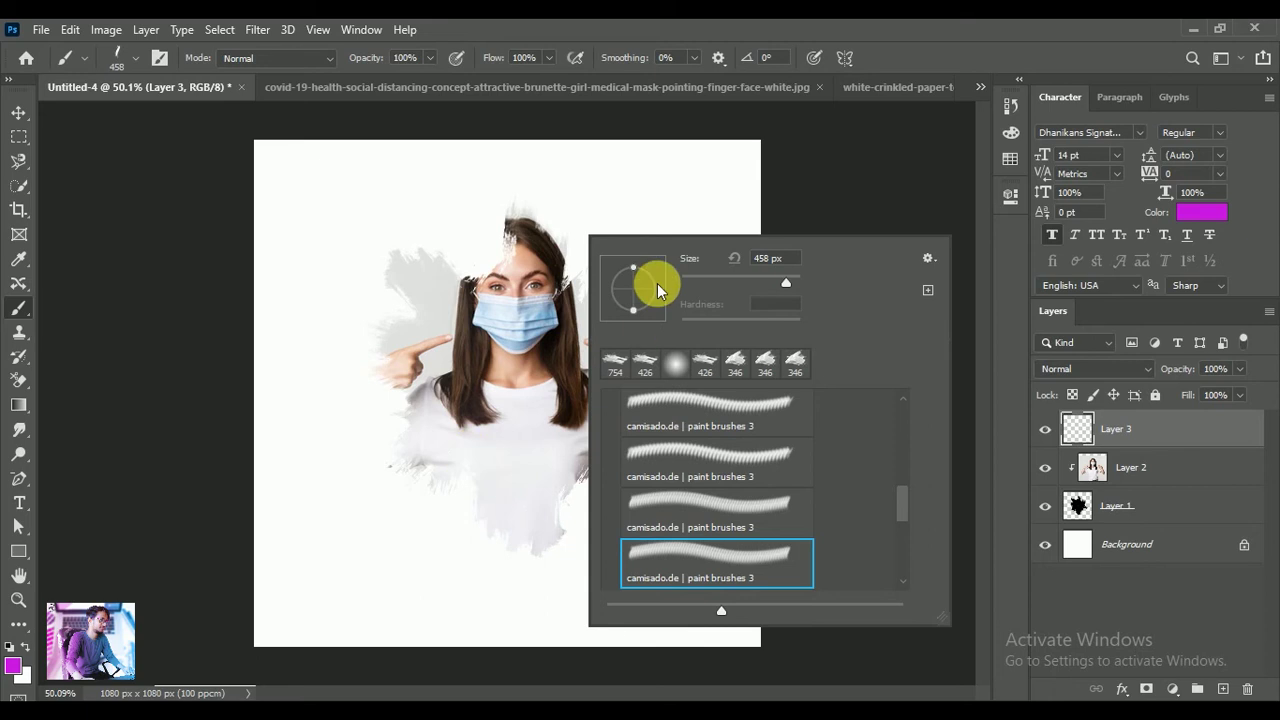
Angle and greatly enlarge the brush, then paint a magenta stroke diagonally across the woman
left_click_drag(626, 264, 640, 270)
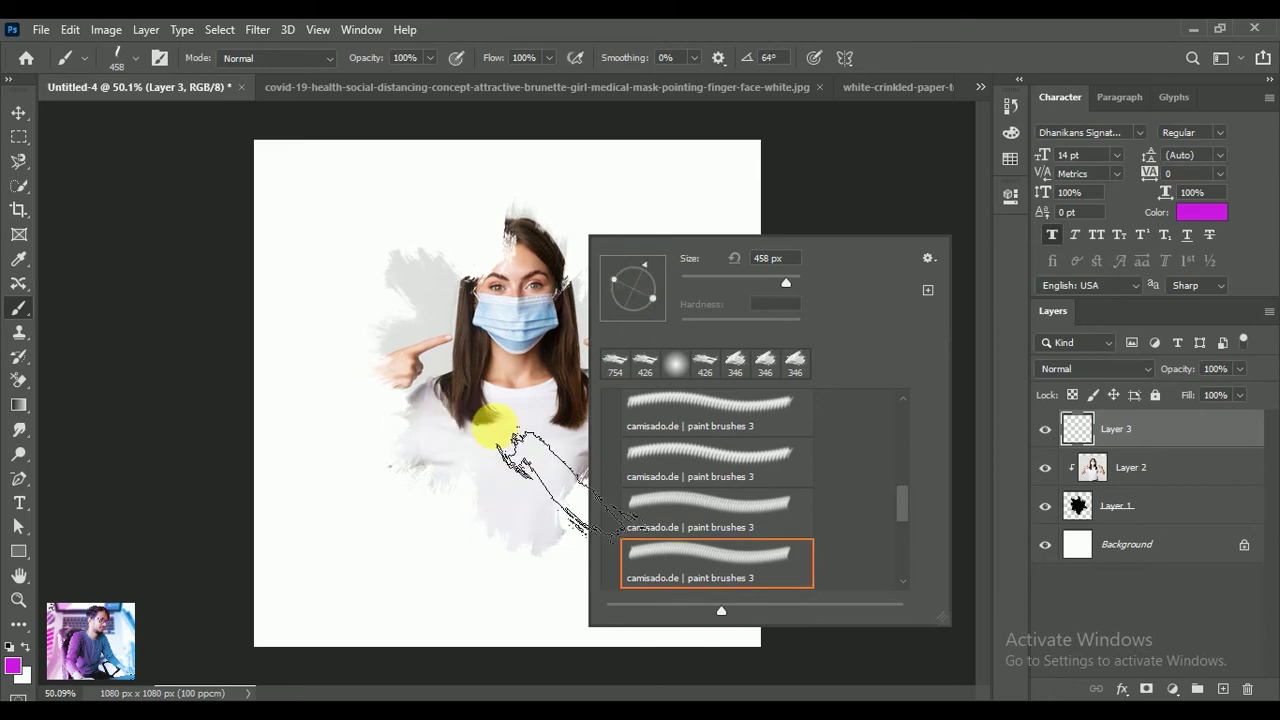
left_click_drag(493, 428, 510, 437)
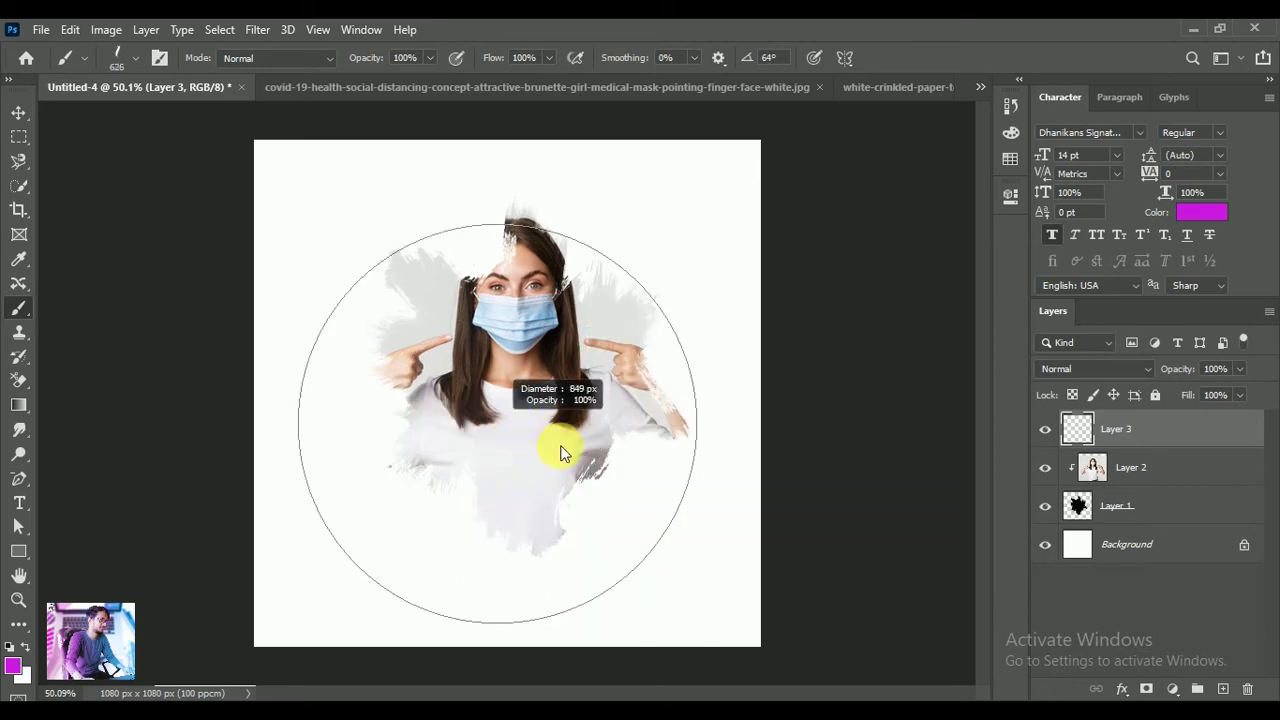
mouse_move(515, 437)
left_mouse_down()
mouse_move(536, 447)
mouse_move(505, 435)
mouse_move(503, 451)
left_mouse_up()
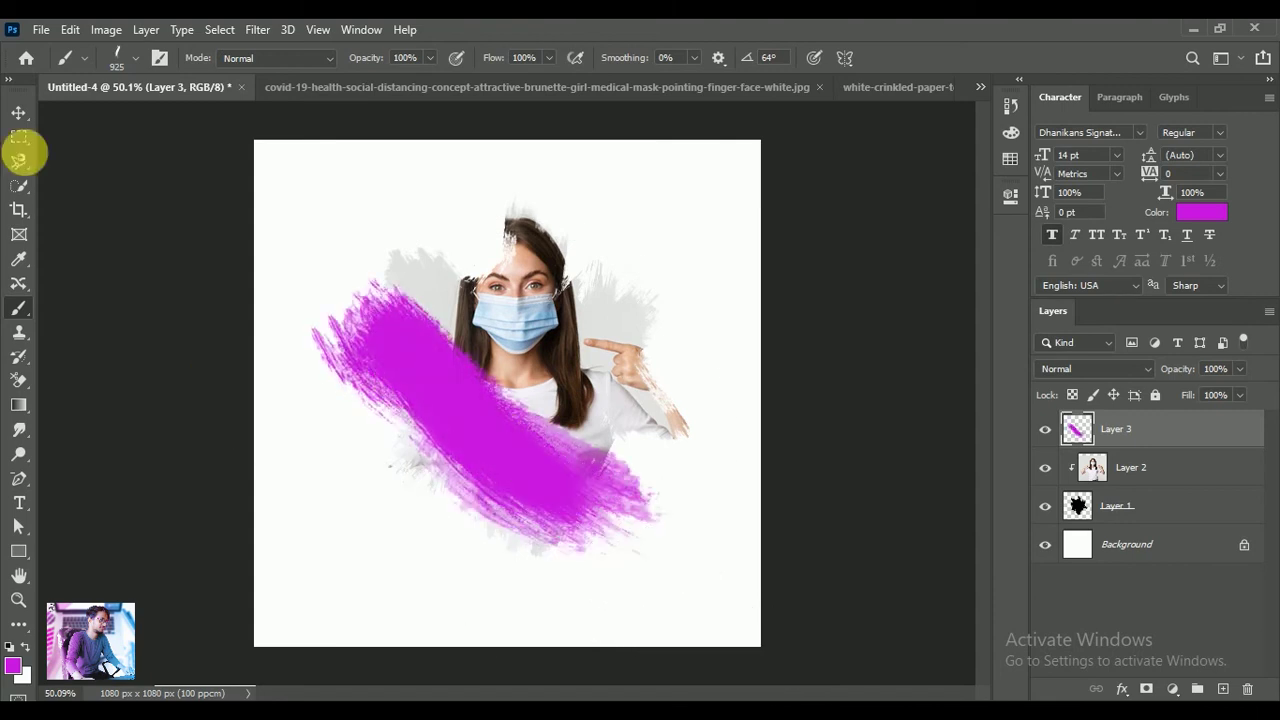
left_click(19, 113)
Clip the pink stroke layer, shift it slightly, and set it to Multiply at 100% opacity
right_click(1198, 444)
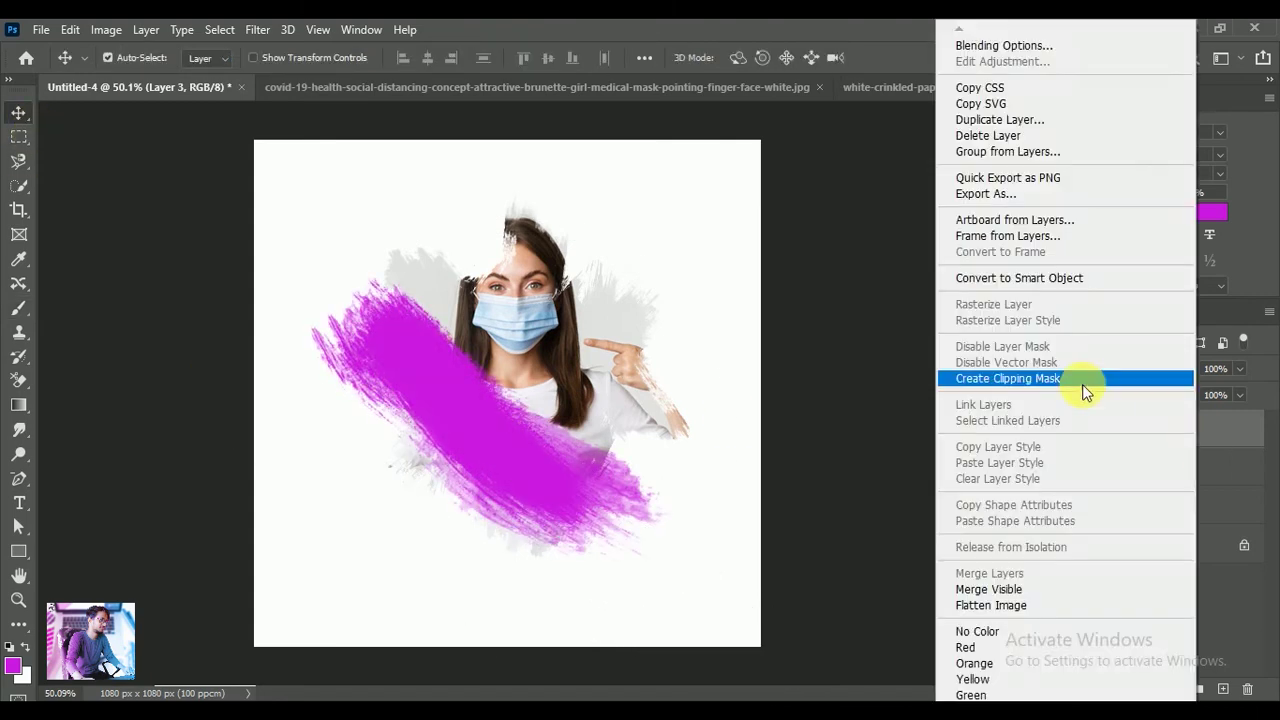
left_click(1086, 386)
mouse_move(542, 447)
left_mouse_down()
mouse_move(626, 483)
mouse_move(543, 486)
mouse_move(498, 457)
left_mouse_up()
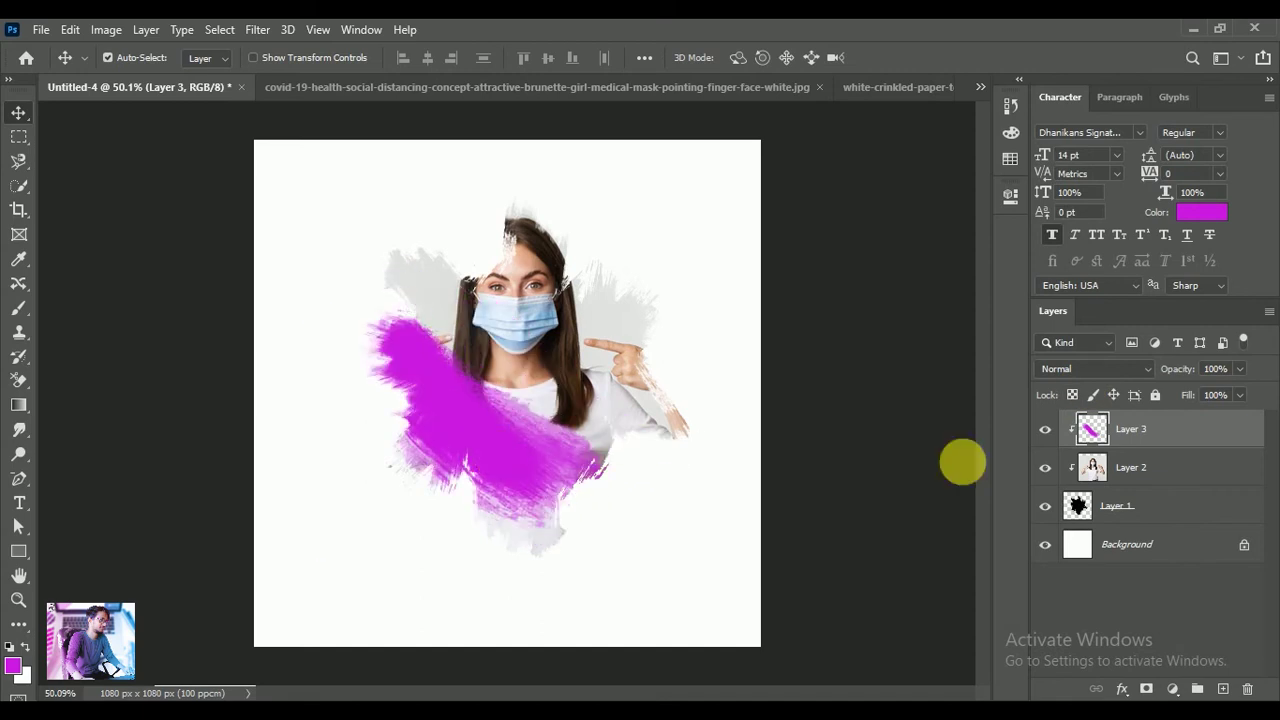
key("Down")
key("Down")
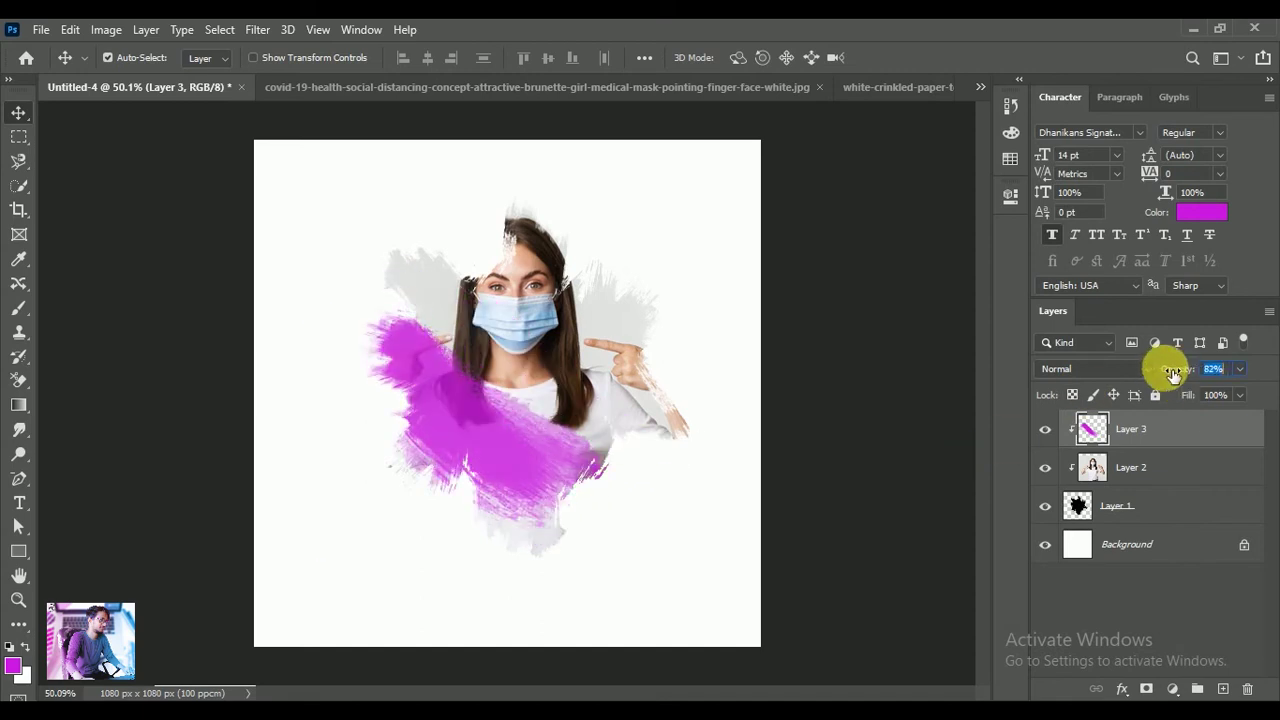
left_click(1134, 368)
left_click(1067, 301)
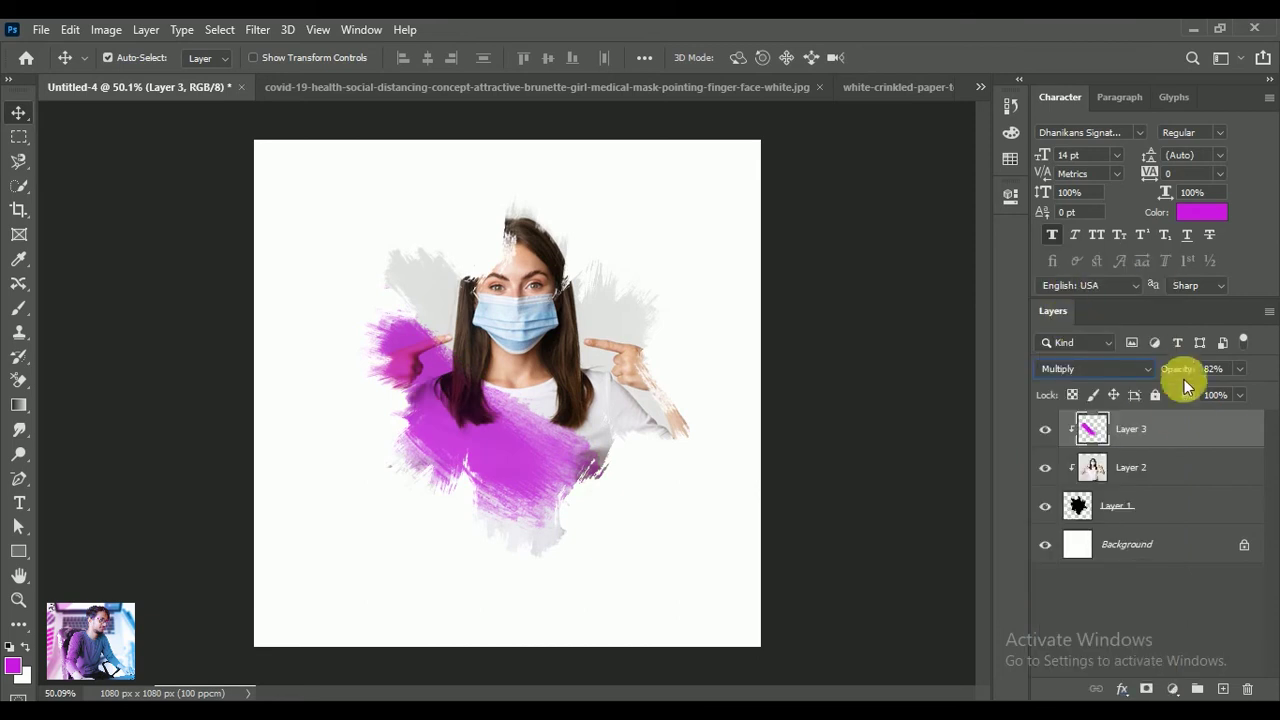
left_click_drag(1183, 376, 1195, 377)
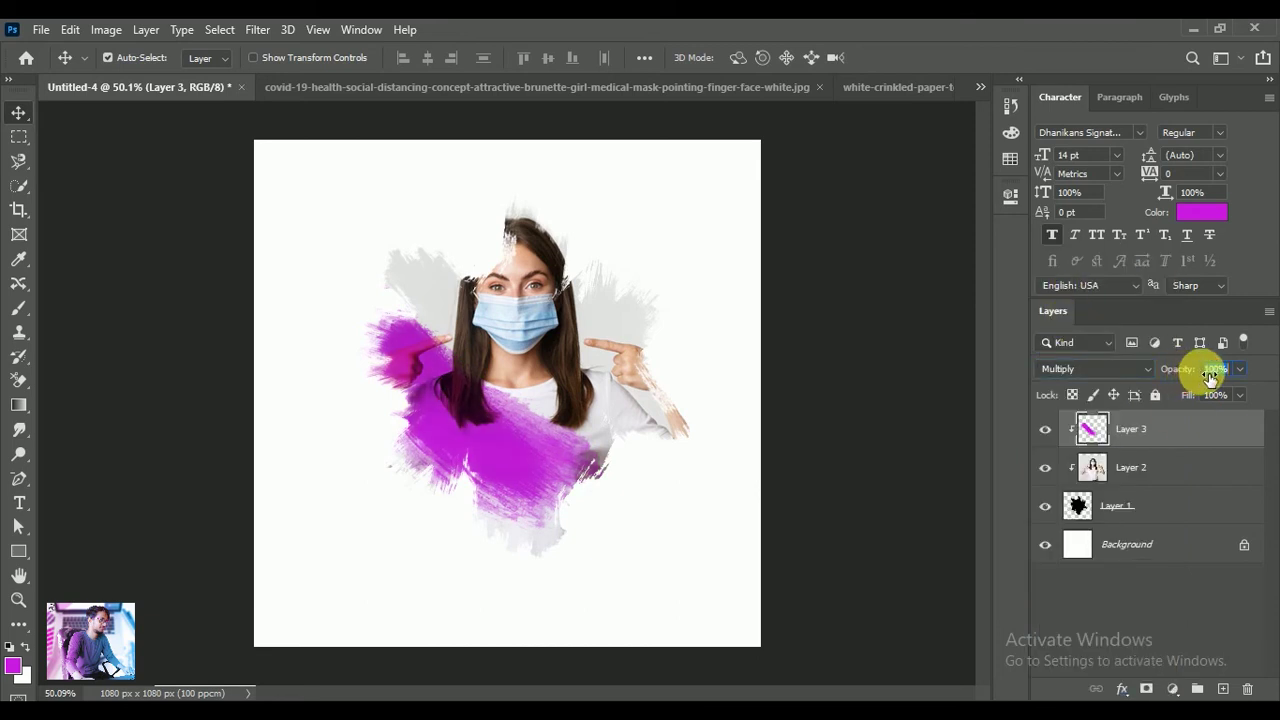
Warp the magenta stroke into a curving sweep over the torso and nudge it down-right
key("ctrl+t")
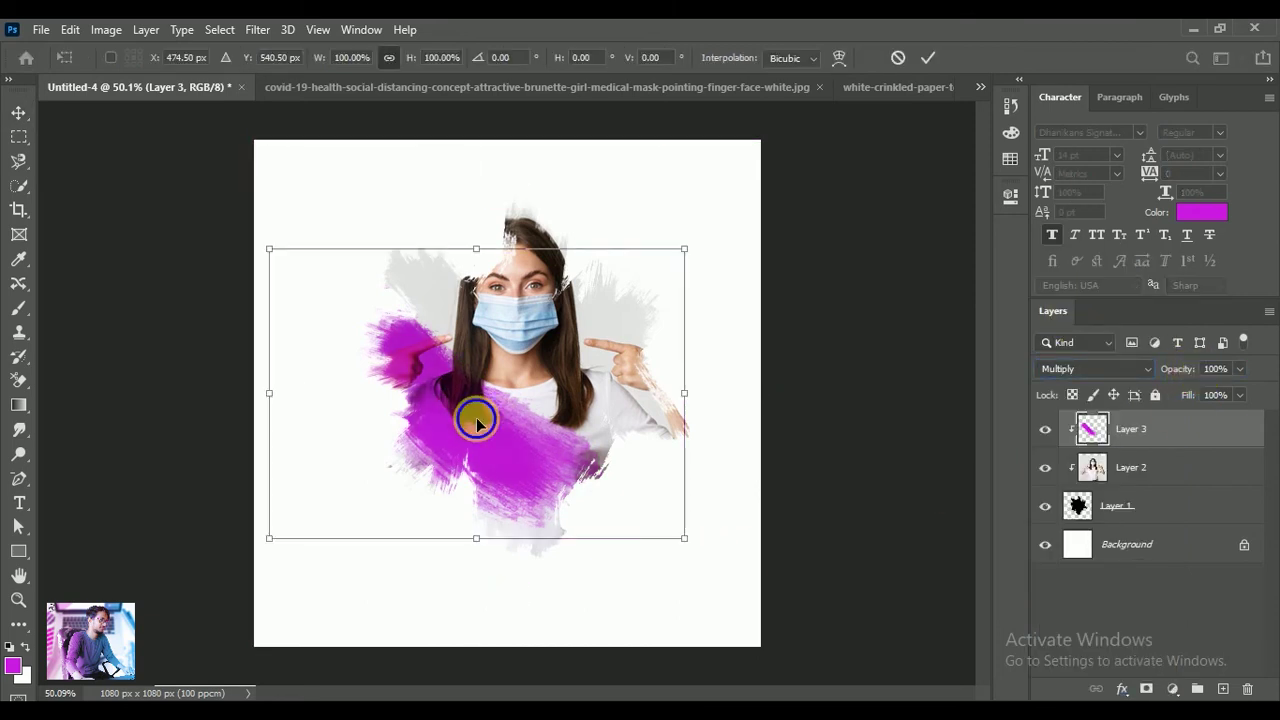
right_click(476, 416)
left_click(535, 201)
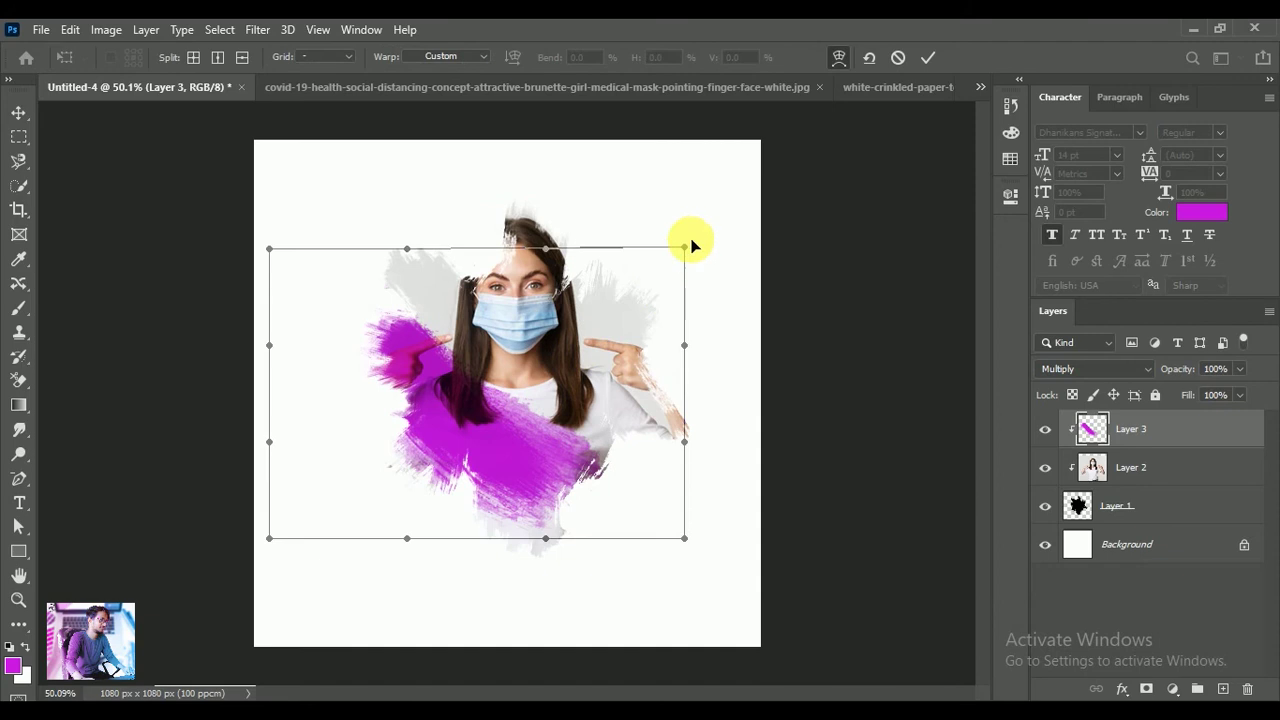
left_click_drag(690, 242, 696, 229)
left_click_drag(531, 397, 502, 435)
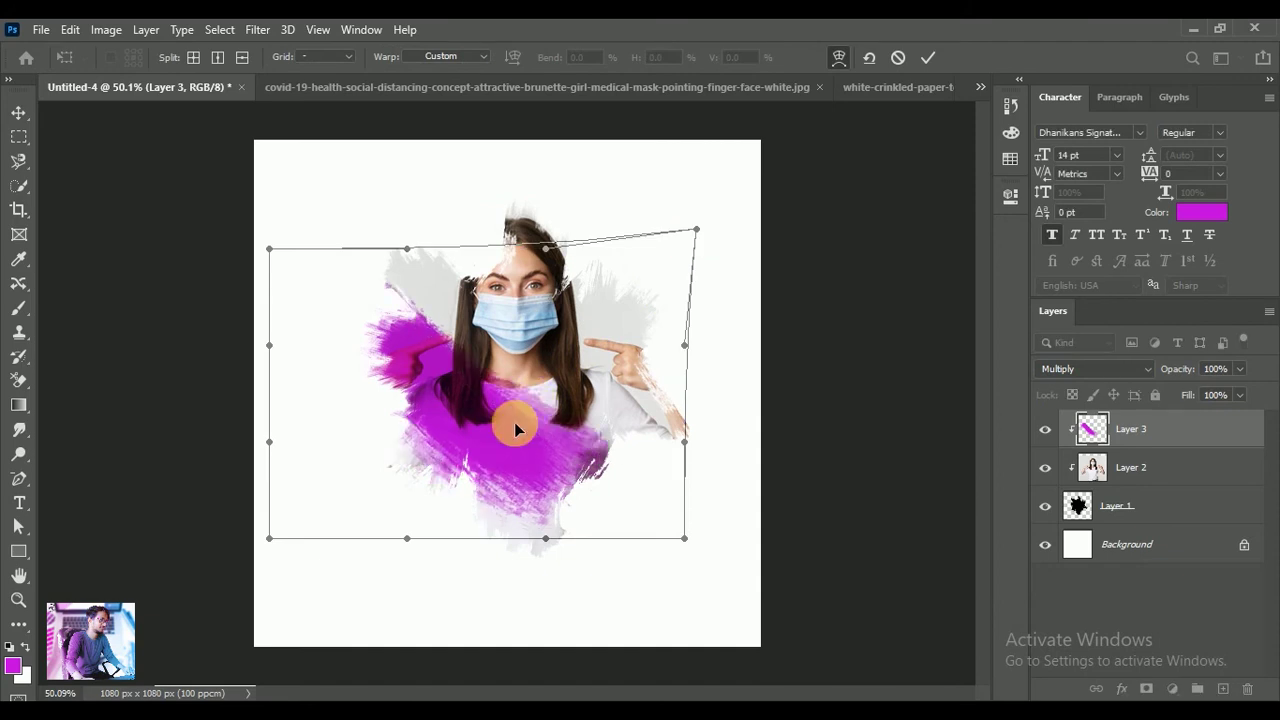
left_click_drag(269, 248, 297, 192)
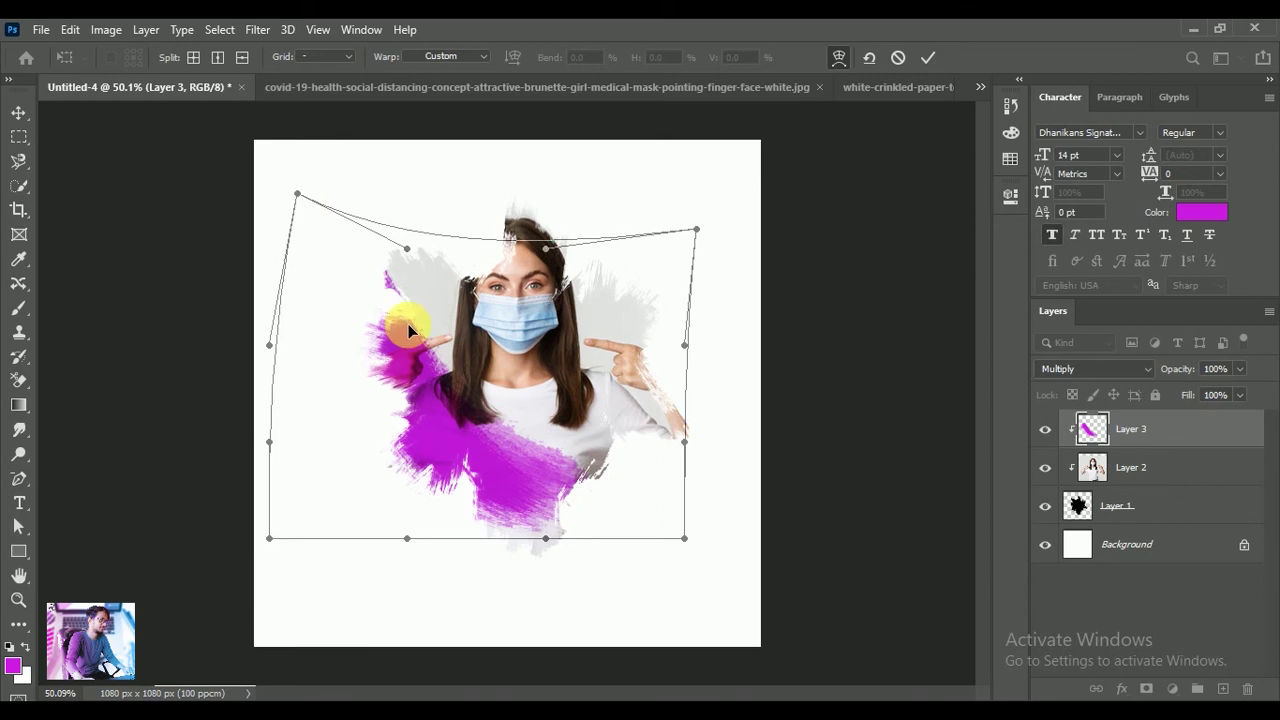
left_click_drag(690, 537, 710, 538)
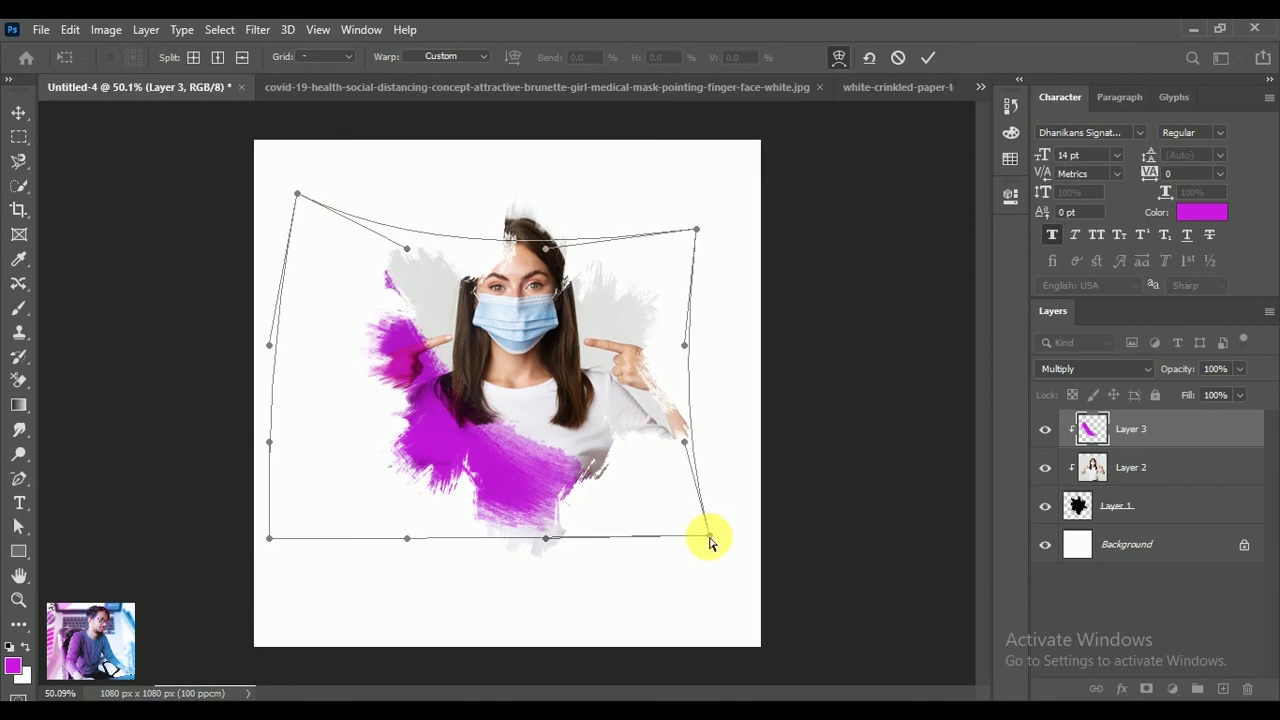
left_click(926, 62)
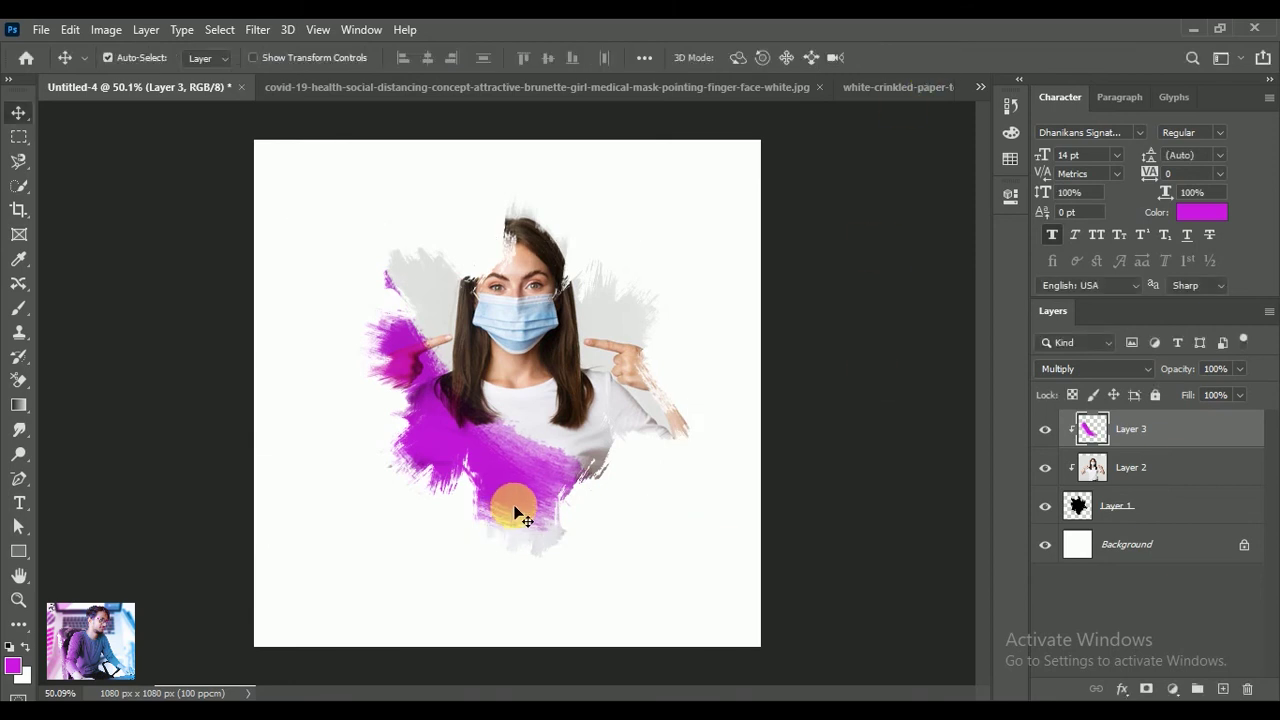
left_click_drag(515, 512, 518, 525)
Add a Black & White adjustment clipped to the photo Layer 2
left_click(837, 463)
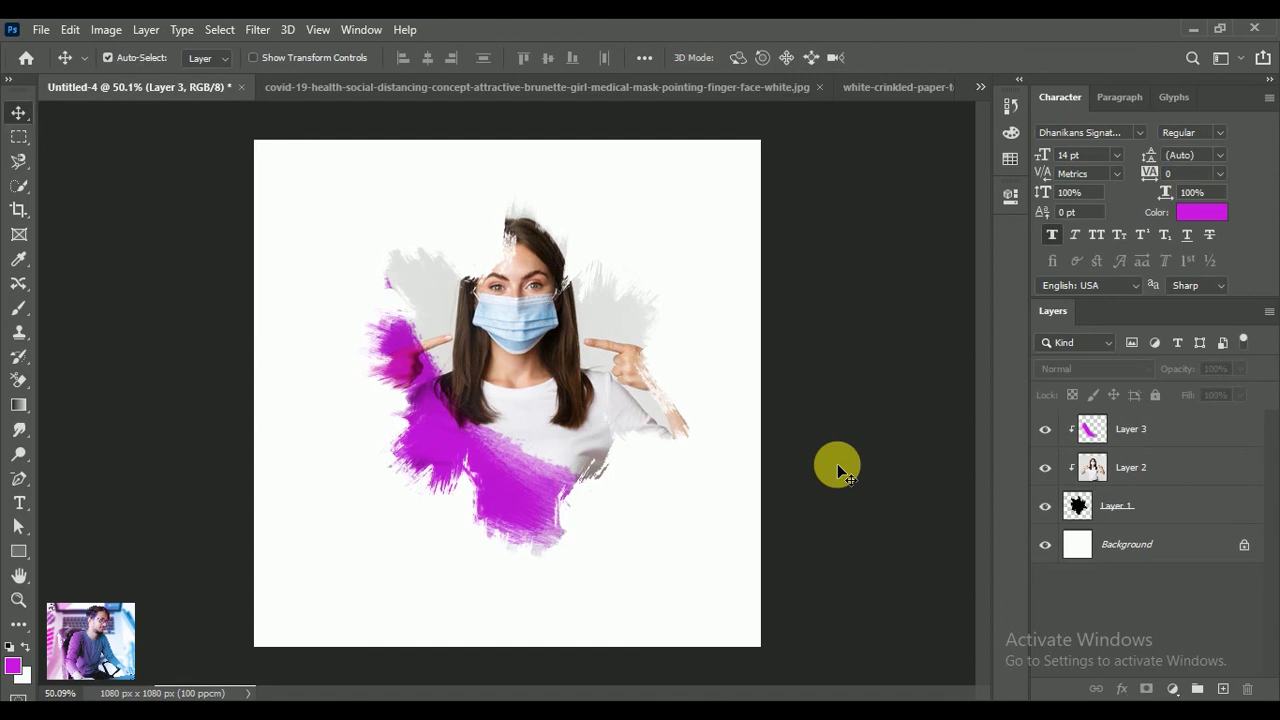
left_click(1165, 470)
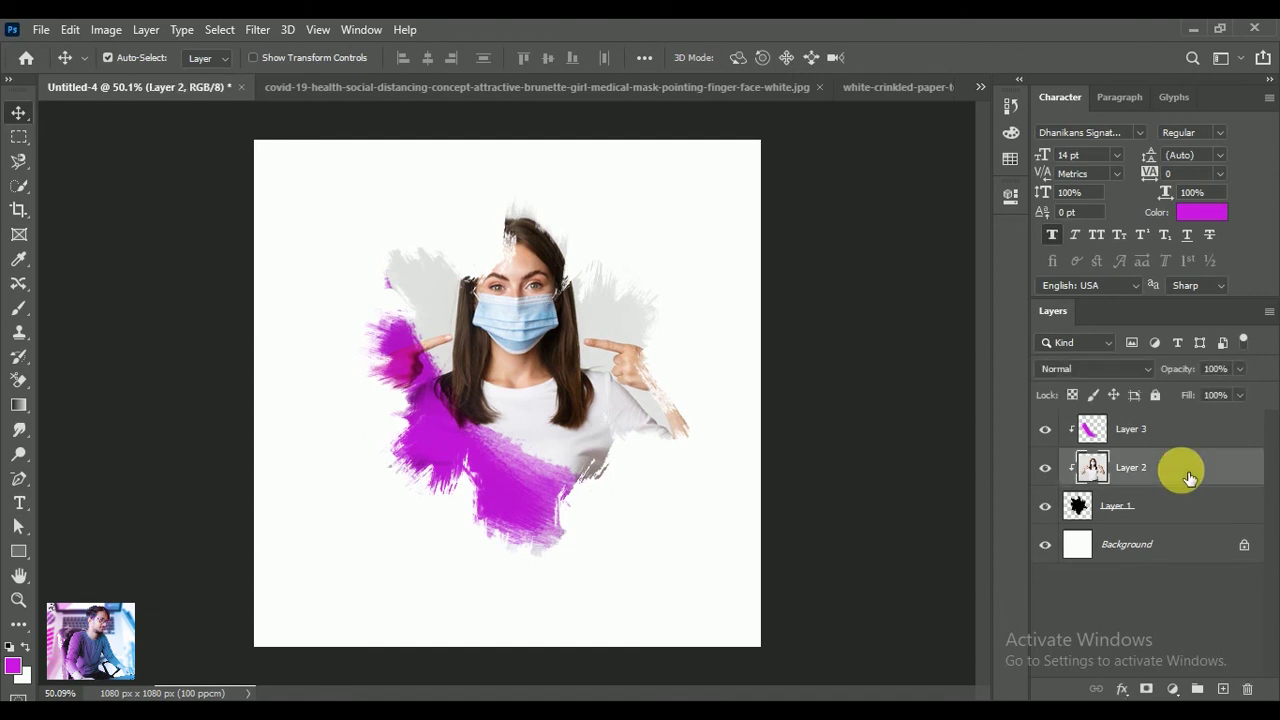
left_click(1173, 689)
left_click(1157, 540)
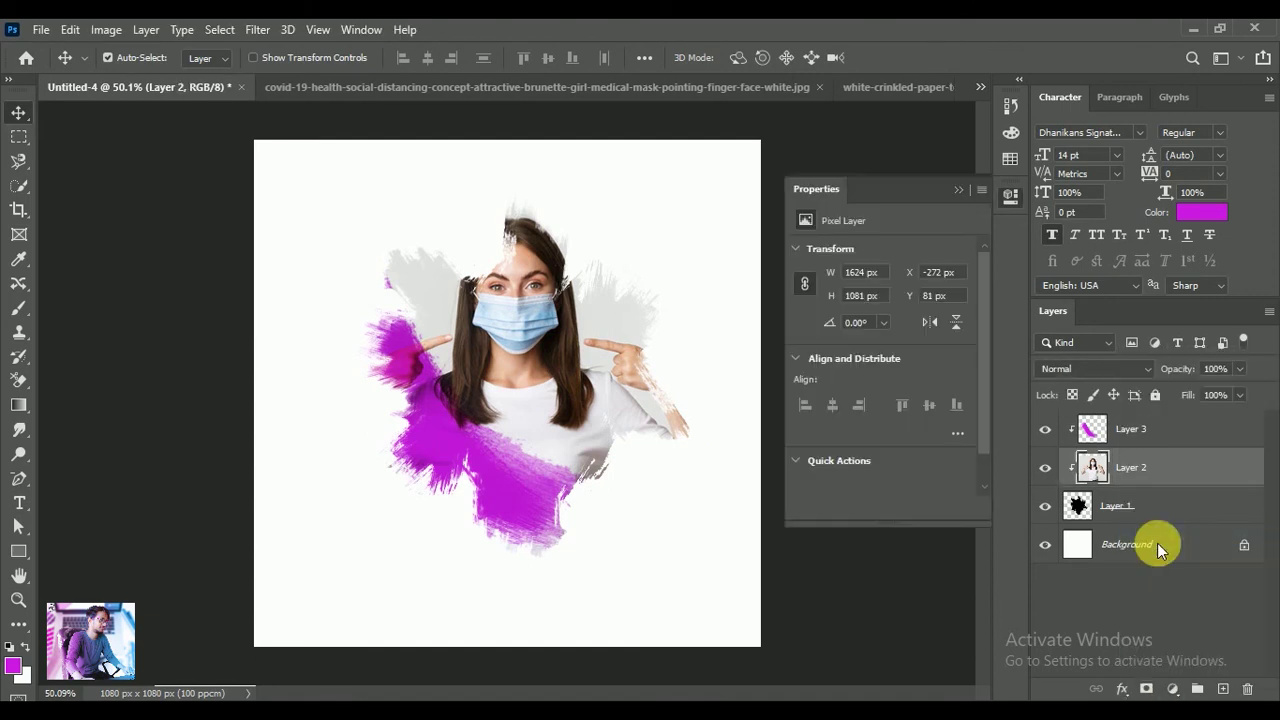
left_click(958, 191)
left_click(1150, 689)
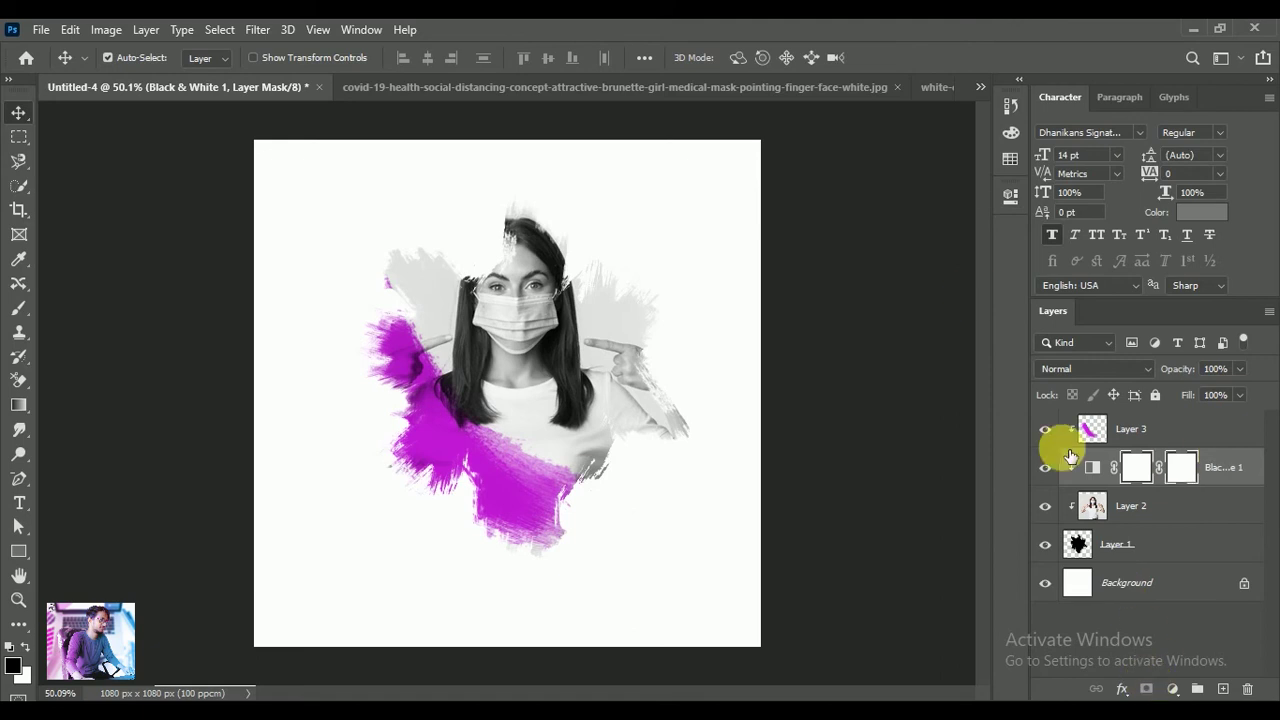
Quick-select the face mask, restore its blue with a 120 px soft brush, and add Vibrance
left_click(29, 190)
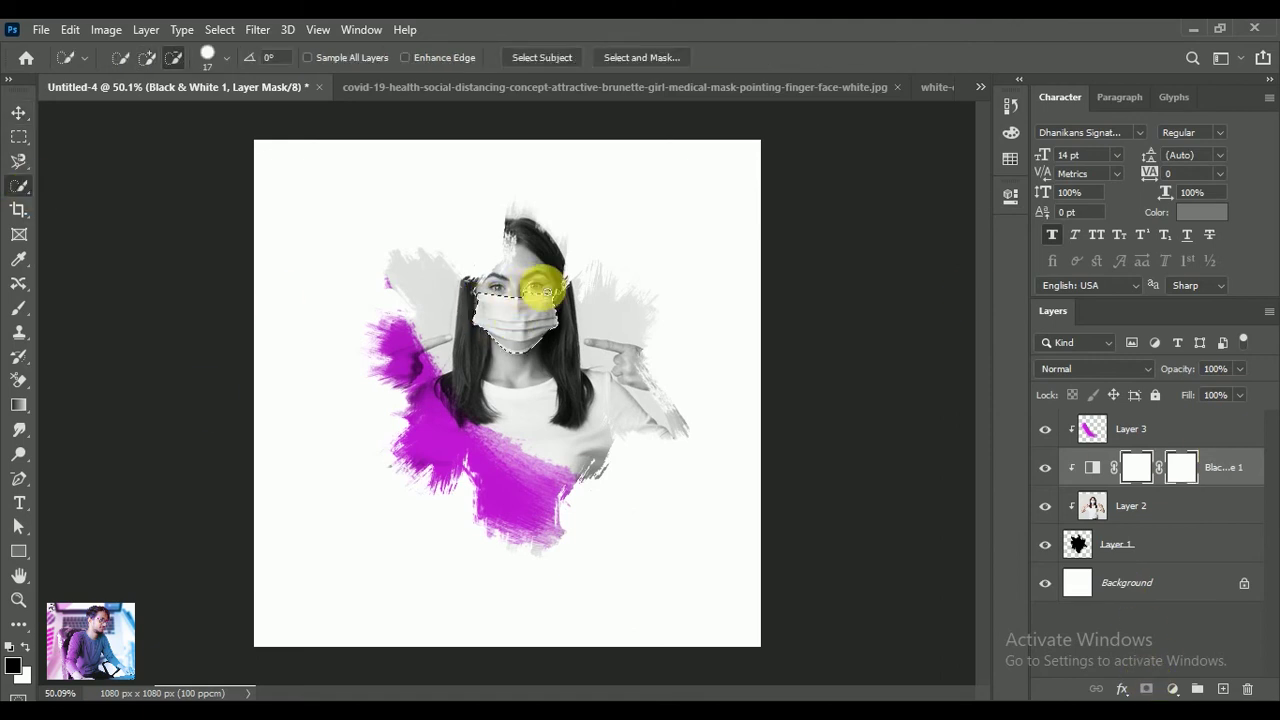
scroll(527, 315, "up", 1)
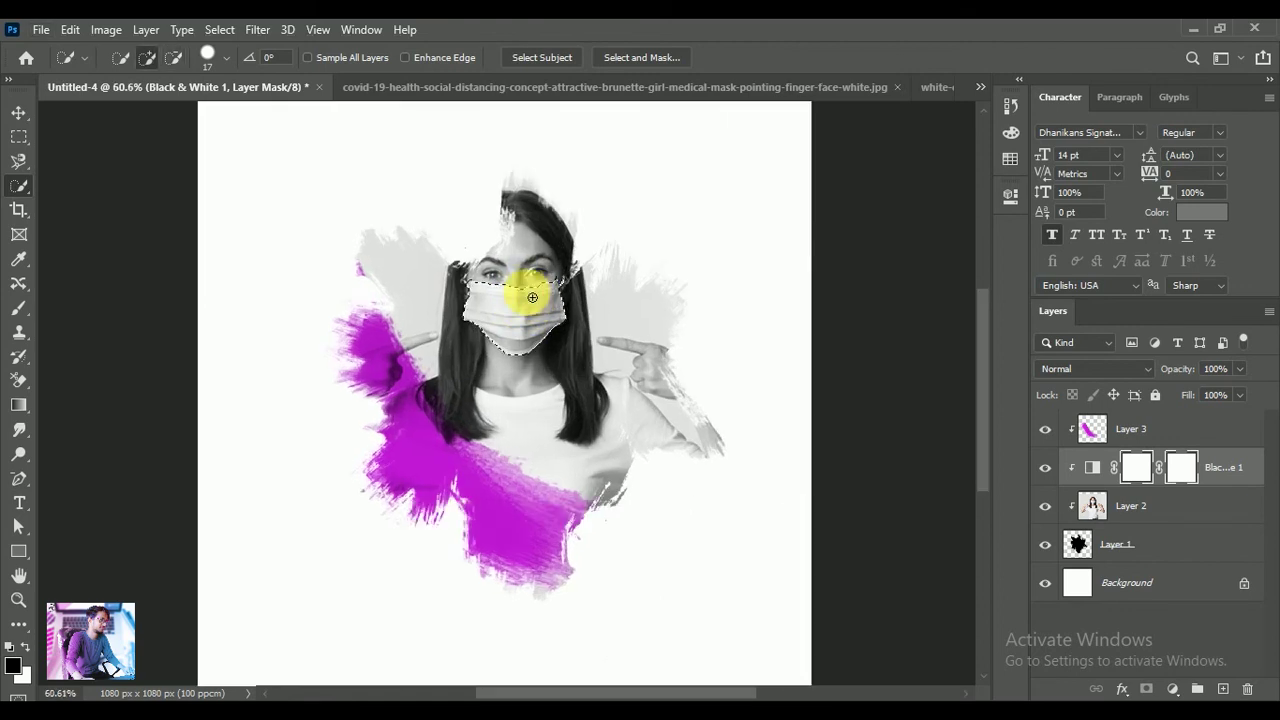
left_click(19, 308)
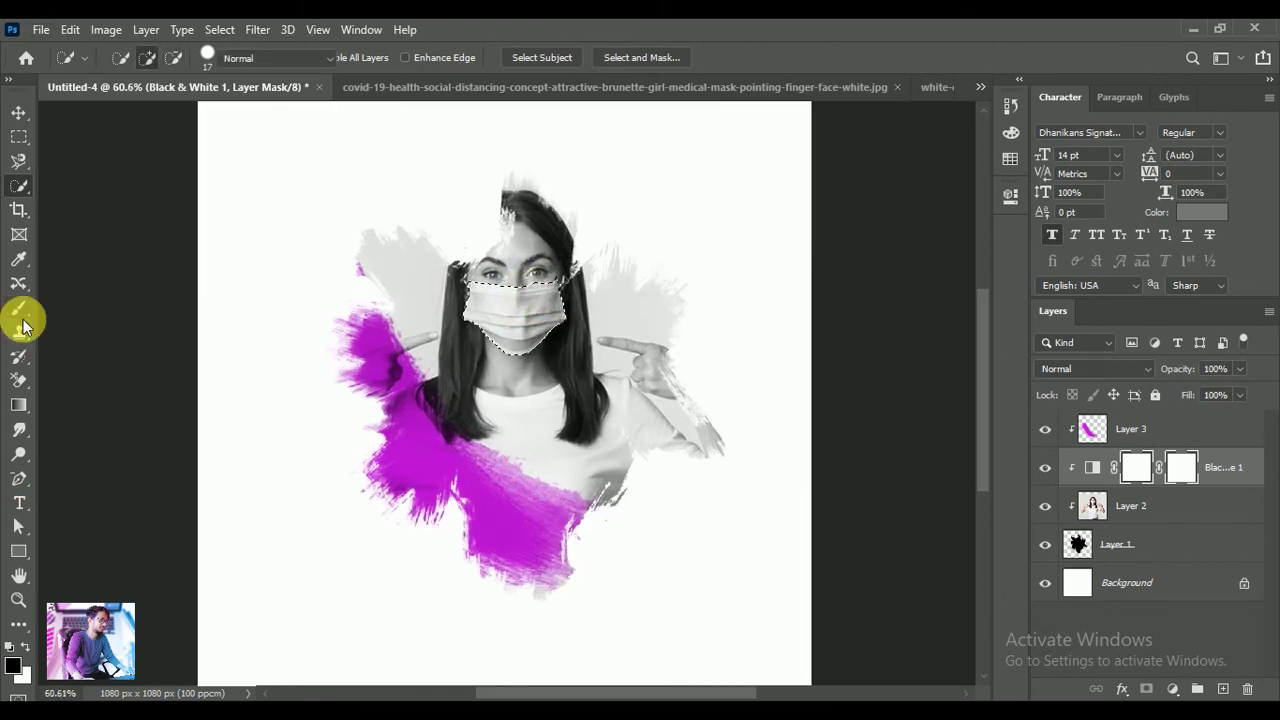
right_click(449, 309)
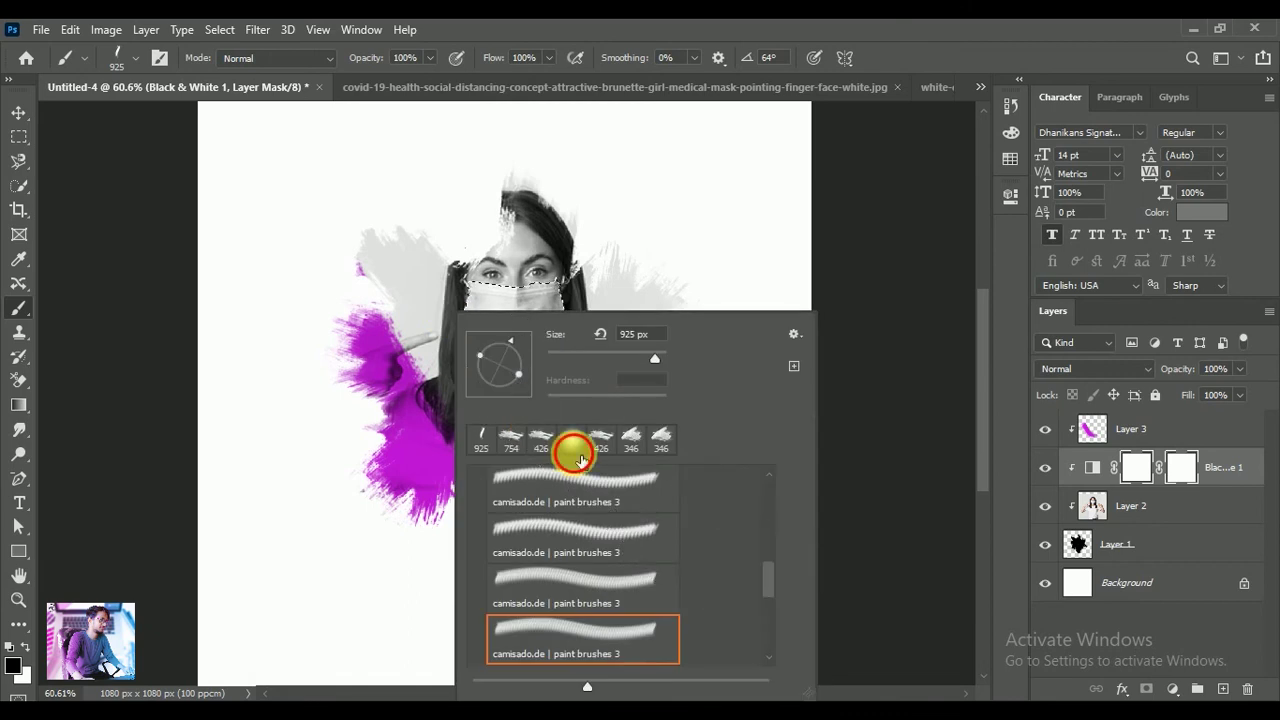
double_click(571, 448)
mouse_move(358, 367)
left_mouse_down()
mouse_move(193, 384)
mouse_move(543, 300)
left_mouse_up()
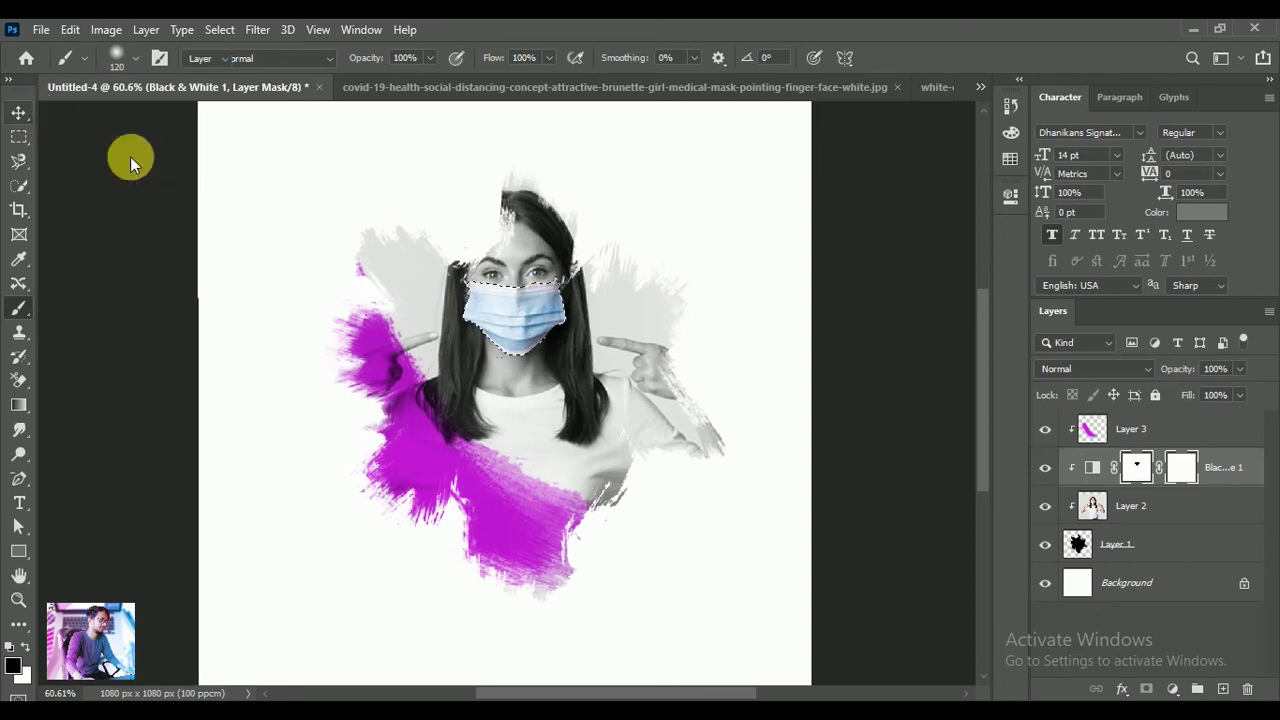
key("v")
key("ctrl+minus")
left_click(1172, 688)
left_click(1167, 491)
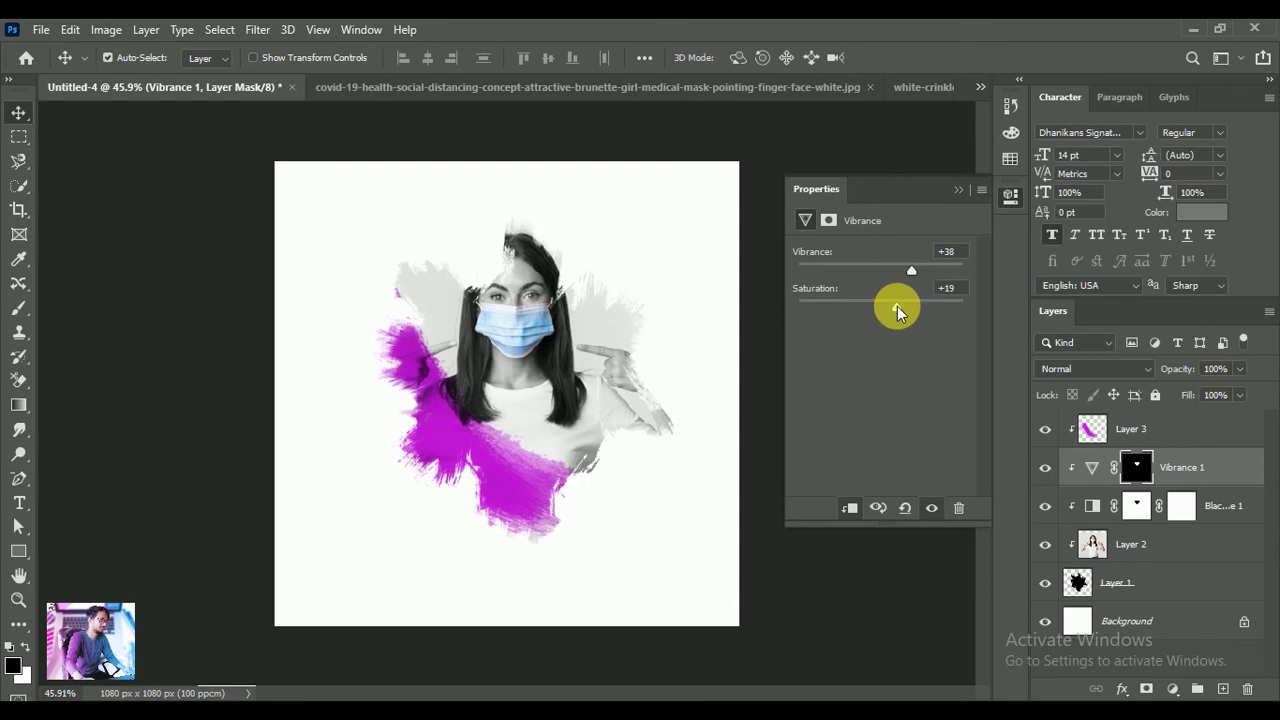
Keep the face mask's Vibrance at +38 and Saturation at +19
left_click(958, 189)
scroll(551, 305, "up", 2)
scroll(555, 318, "up", 2)
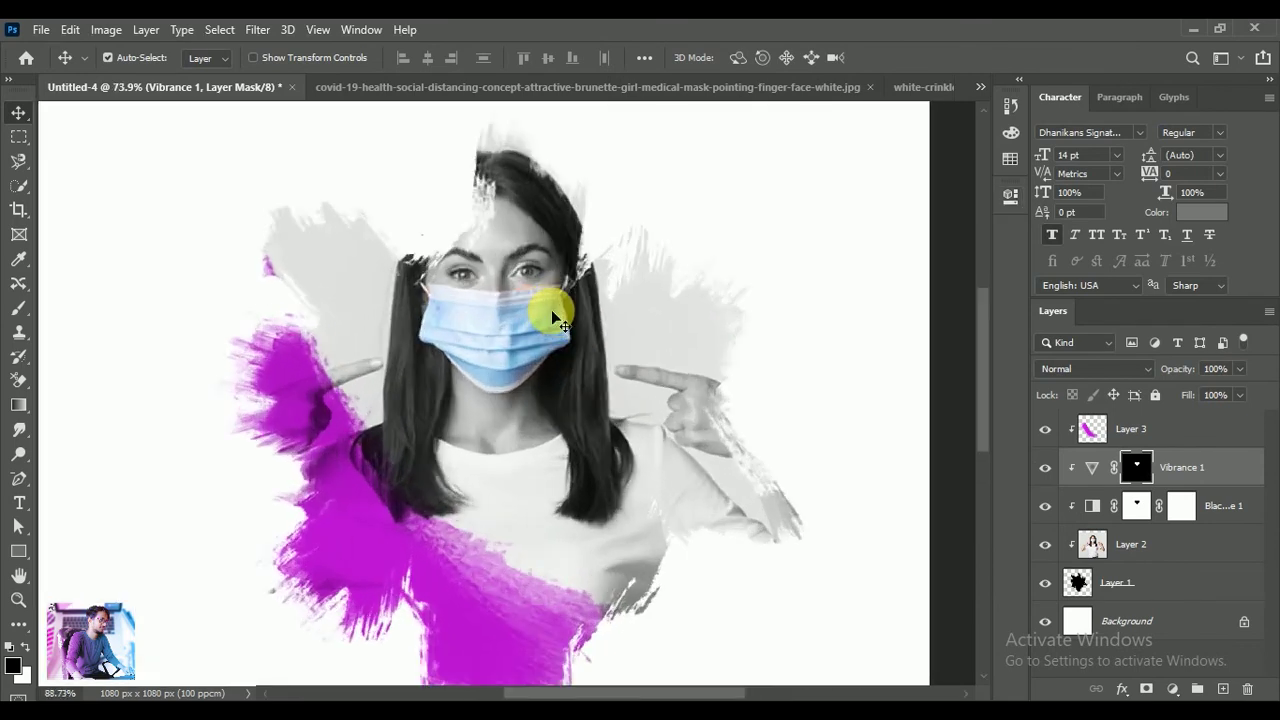
scroll(555, 318, "up", 1)
Paint white on the Black & White mask to grey the face around the eyes
left_click(1181, 505)
left_click(19, 308)
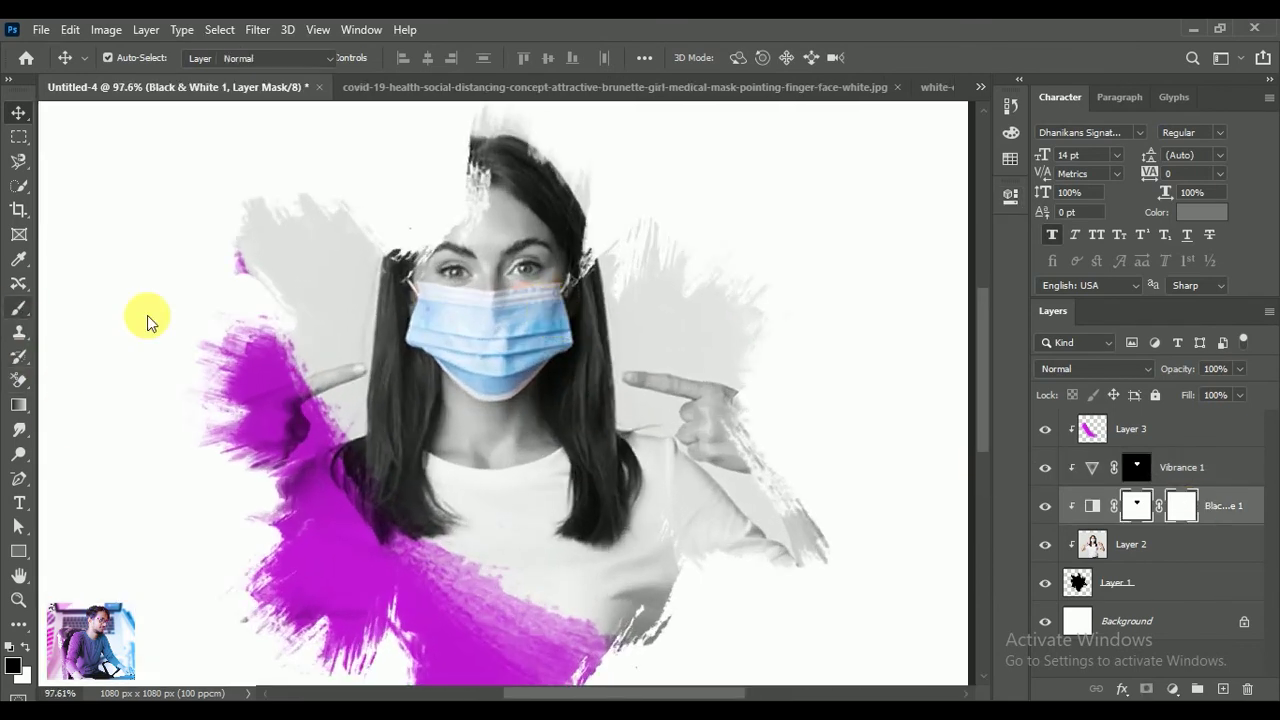
key("x")
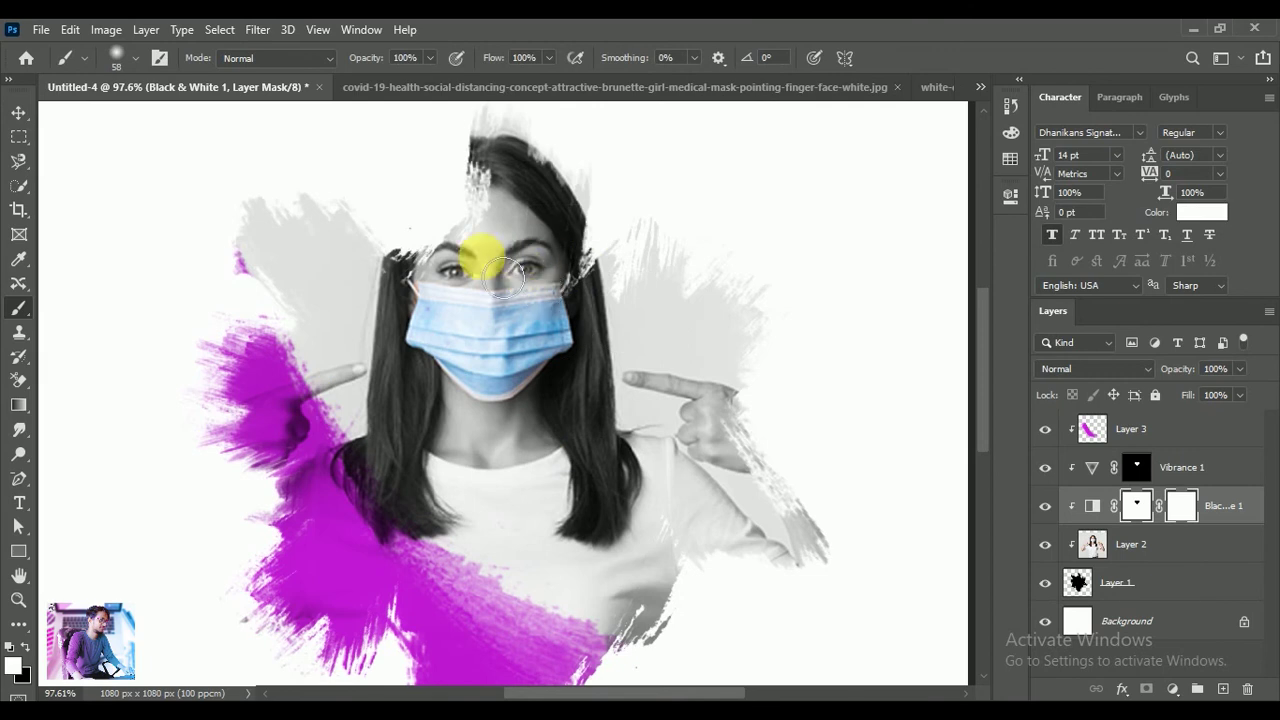
key("v")
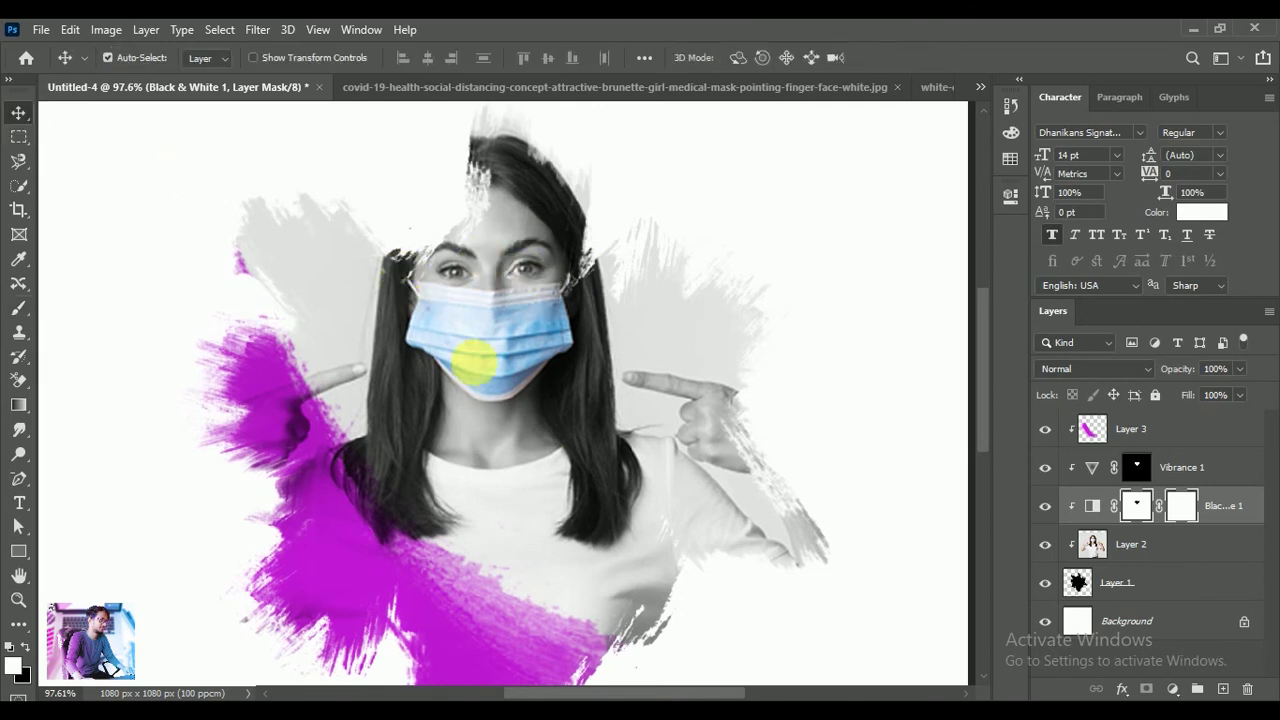
scroll(474, 362, "down", 2)
scroll(474, 362, "down", 3)
scroll(474, 362, "up", 1)
scroll(474, 362, "up", 1)
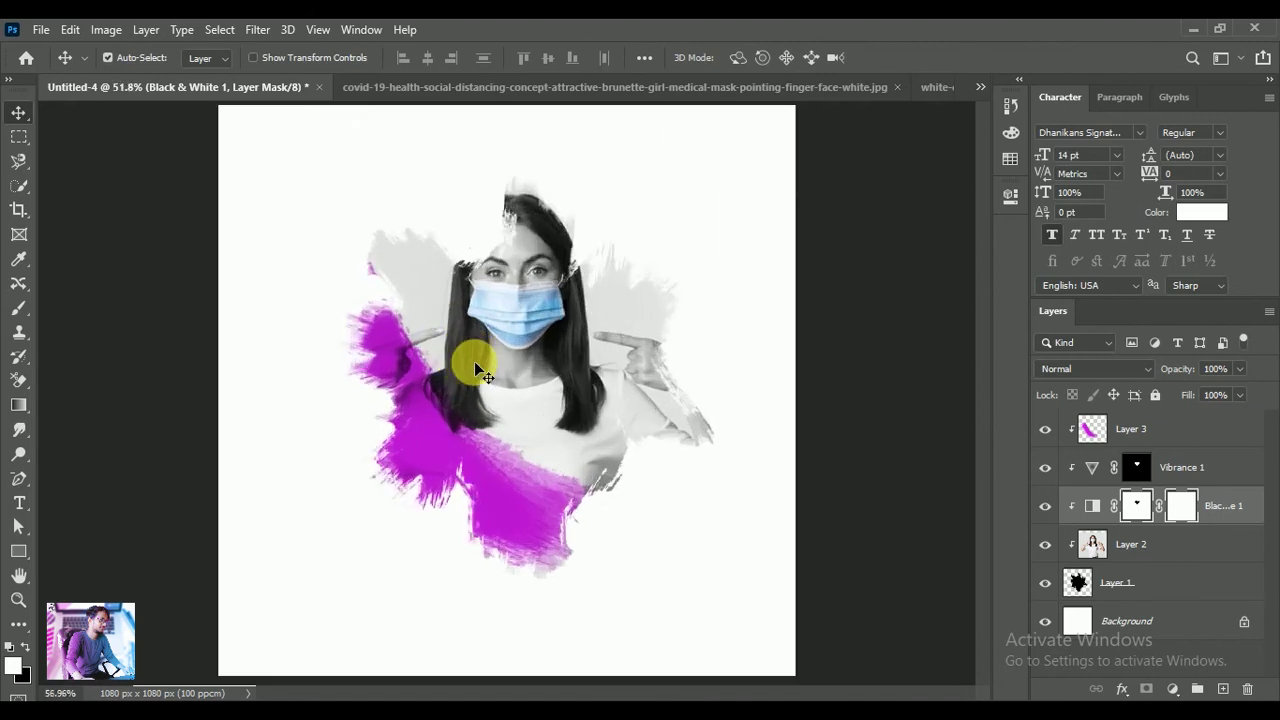
Give Layer 3's paint stroke a pink 100% Color Overlay, then close the covid photo
left_click(811, 387)
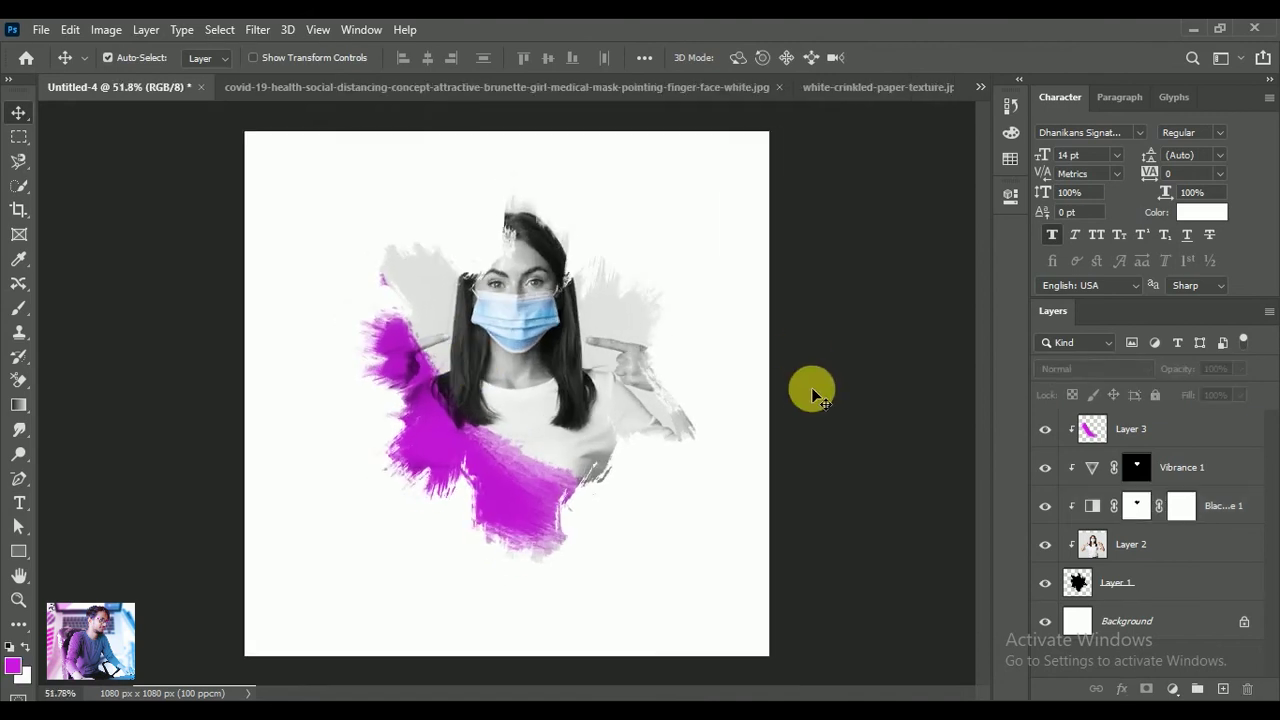
left_click(523, 491)
left_click(1121, 689)
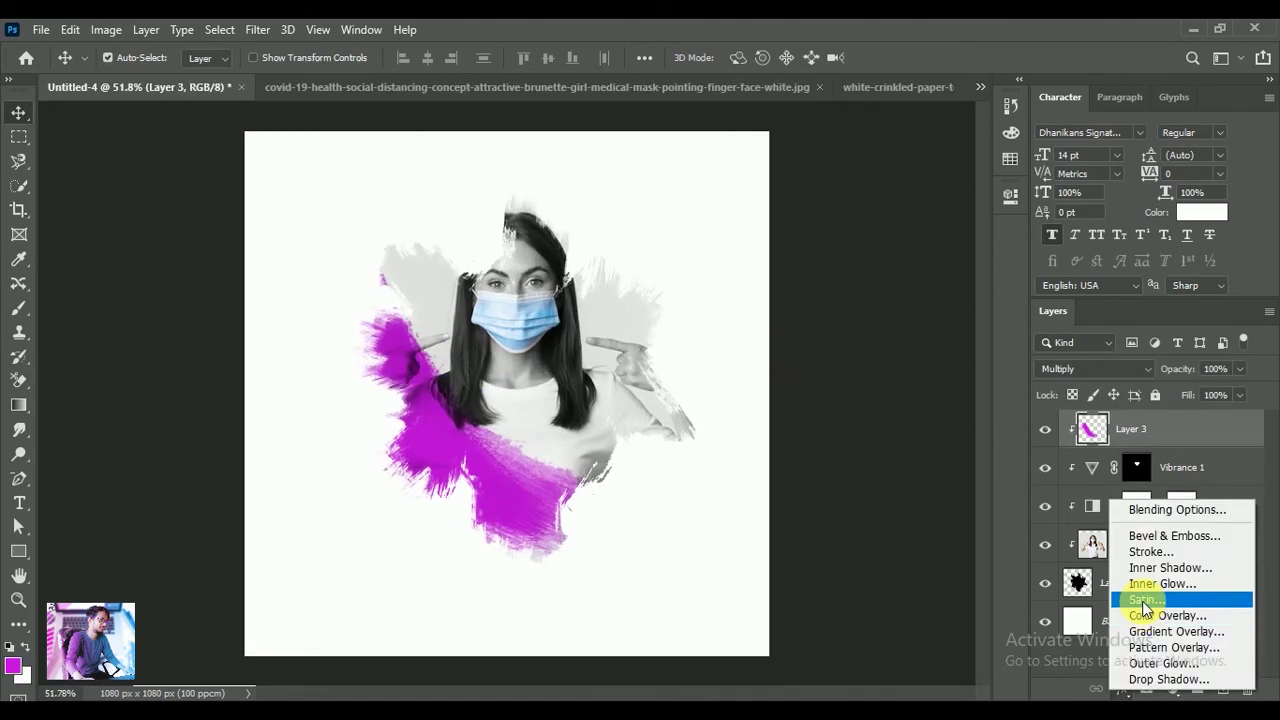
left_click(1150, 616)
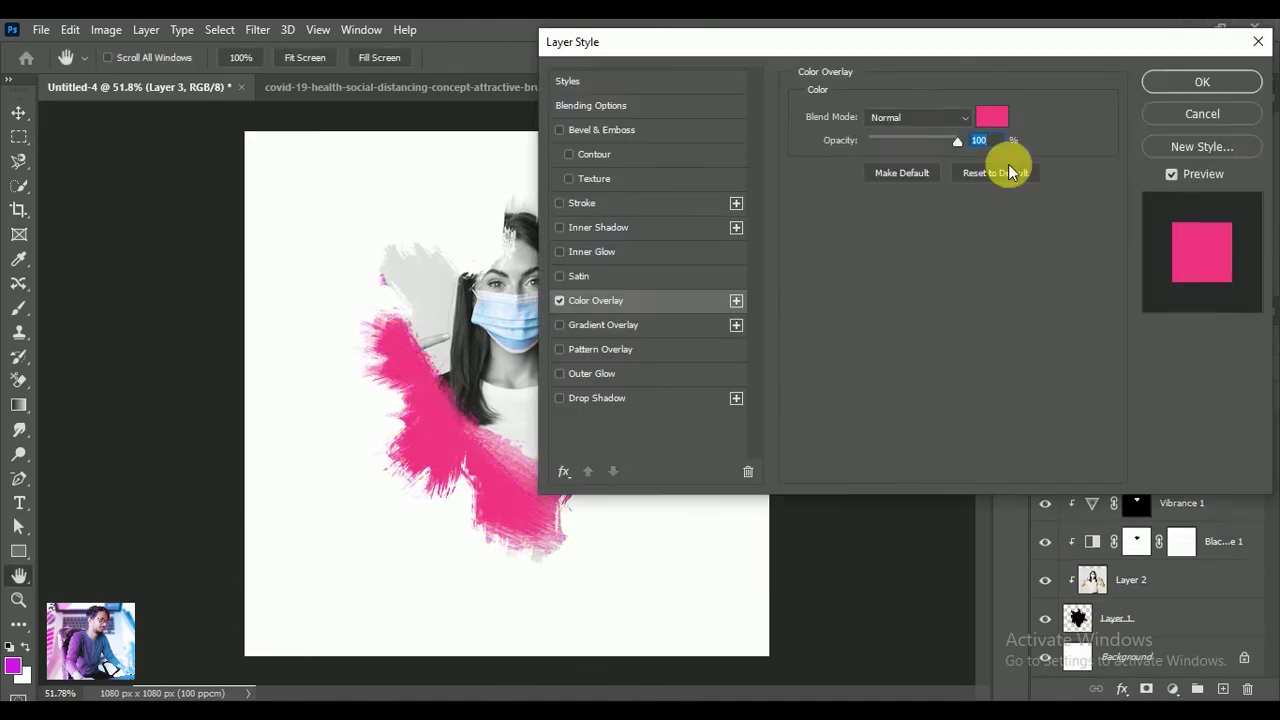
left_click(1200, 82)
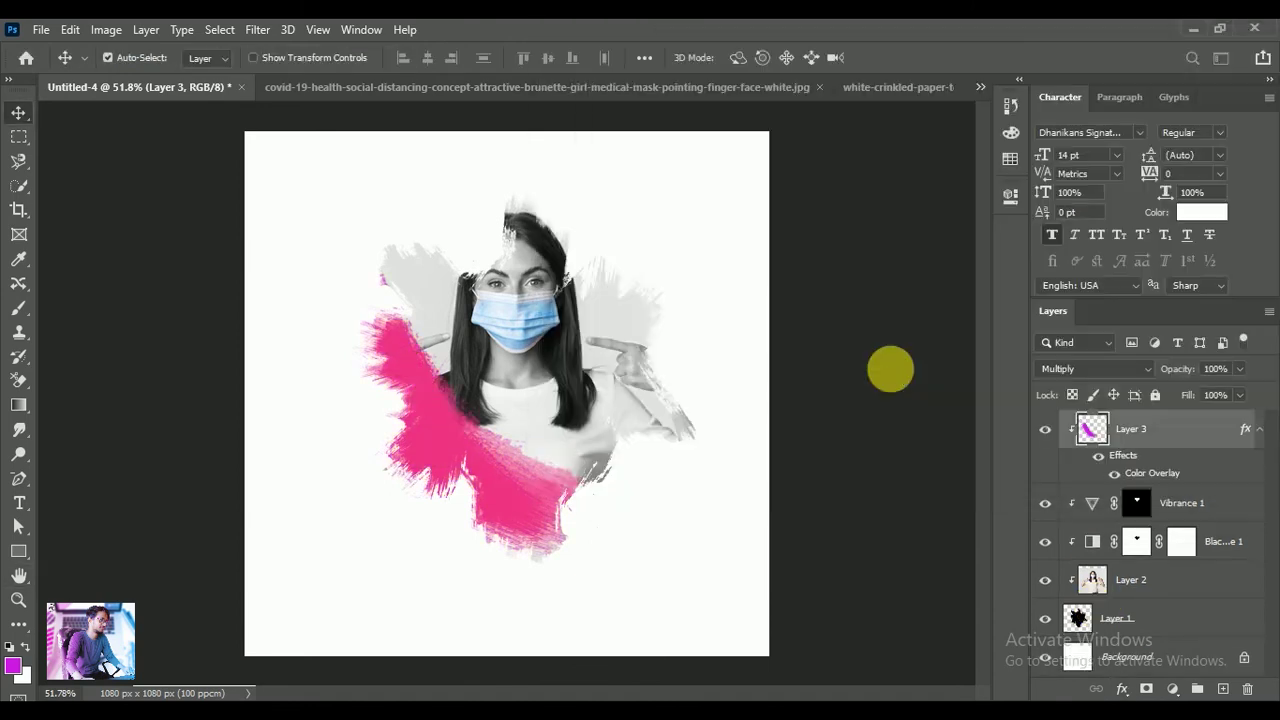
left_click(891, 370)
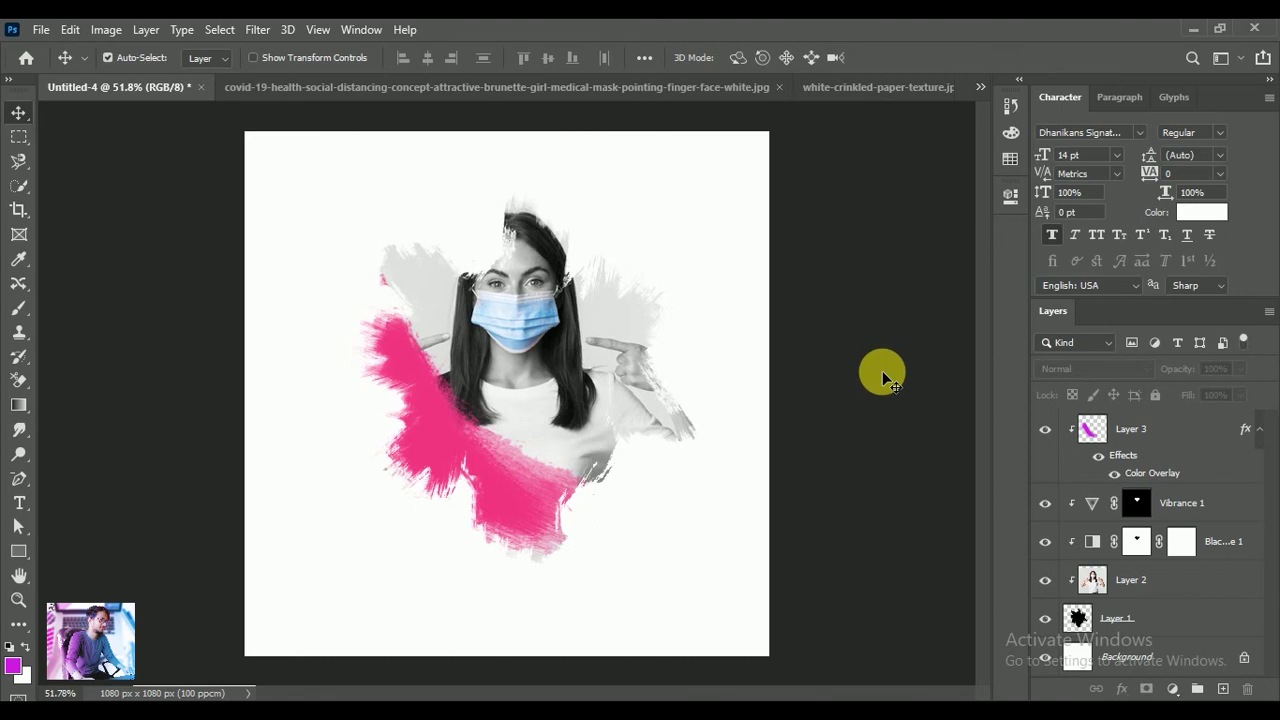
left_click(757, 88)
Close the covid photo unsaved and bring the crinkled paper texture into the poster, below the artwork
key("ctrl+w")
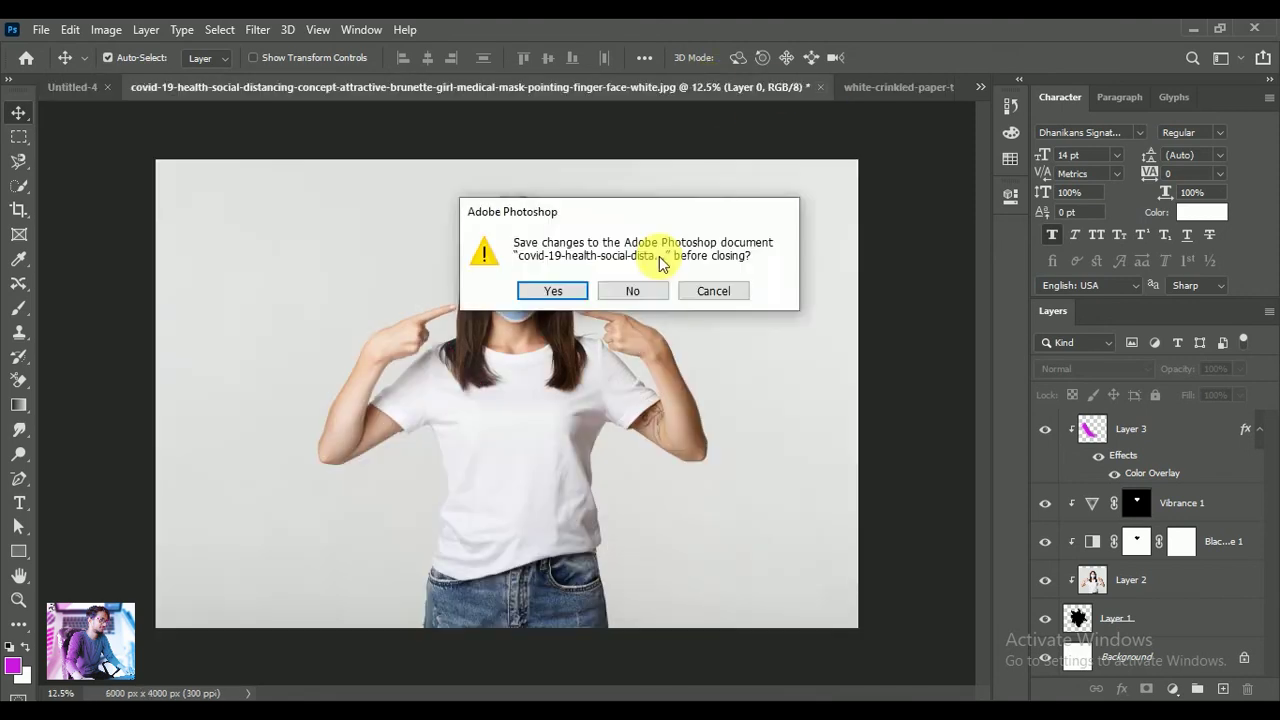
left_click(653, 288)
left_click(538, 88)
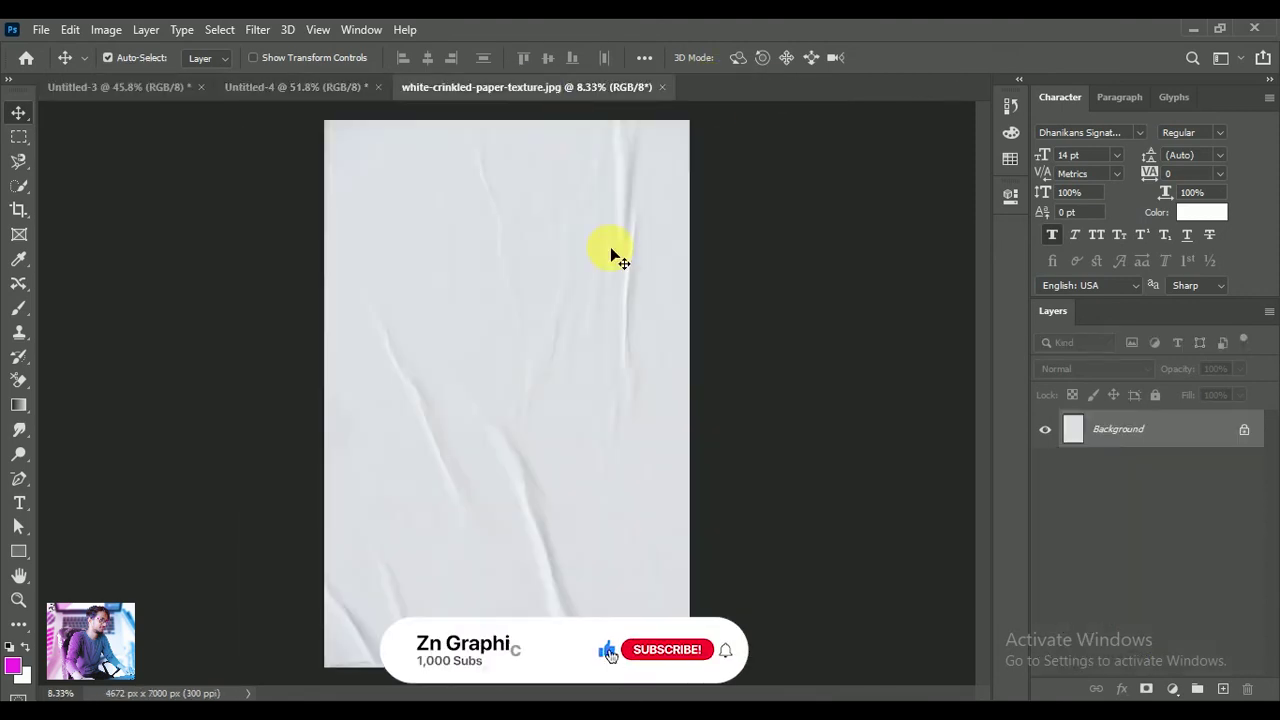
left_click(1245, 437)
left_click_drag(1143, 428, 530, 410)
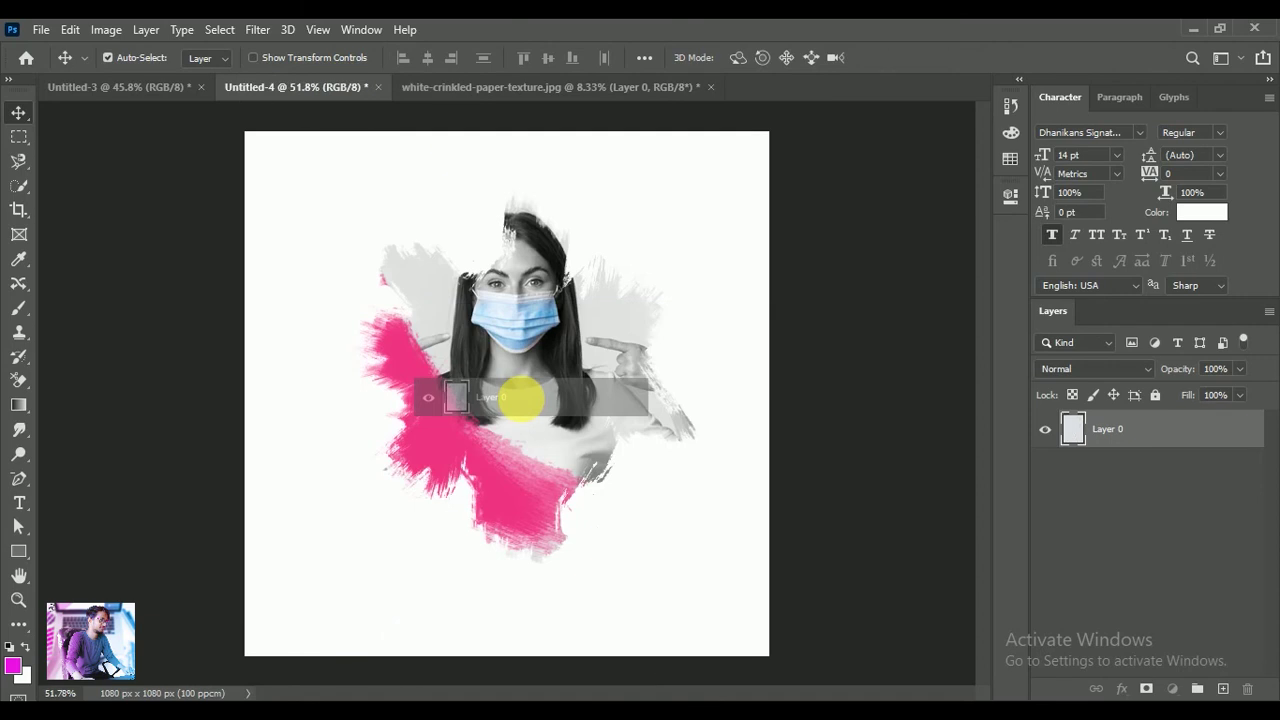
left_click_drag(520, 400, 522, 400)
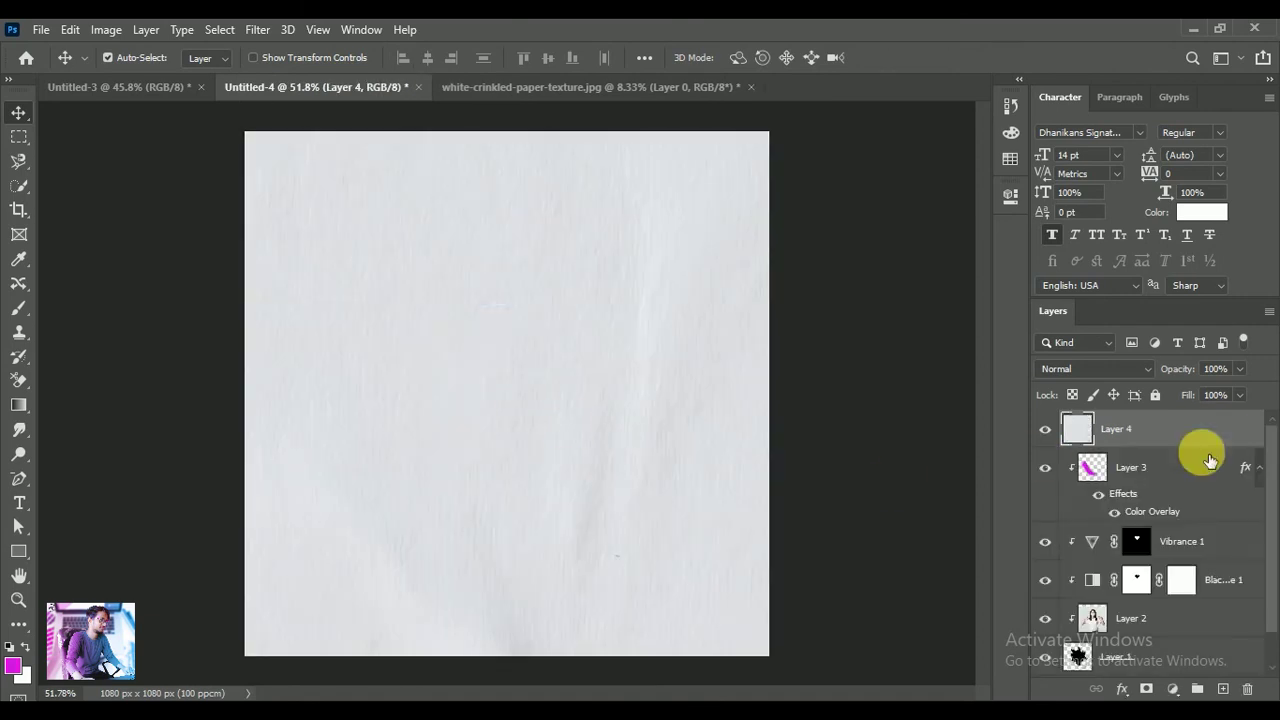
mouse_move(1198, 438)
left_mouse_down()
mouse_move(1199, 627)
mouse_move(1183, 650)
left_mouse_up()
Scale the paper texture to 58% and lock its layer
key("ctrl+t")
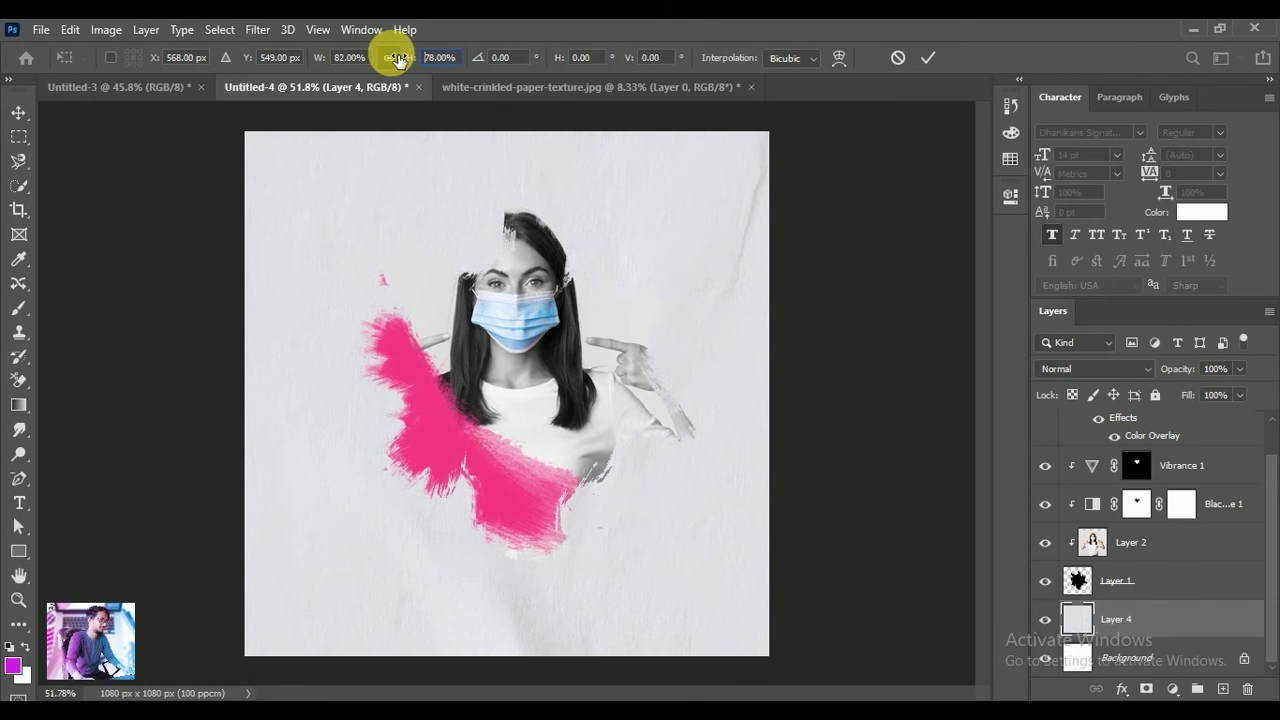
left_click_drag(398, 60, 394, 58)
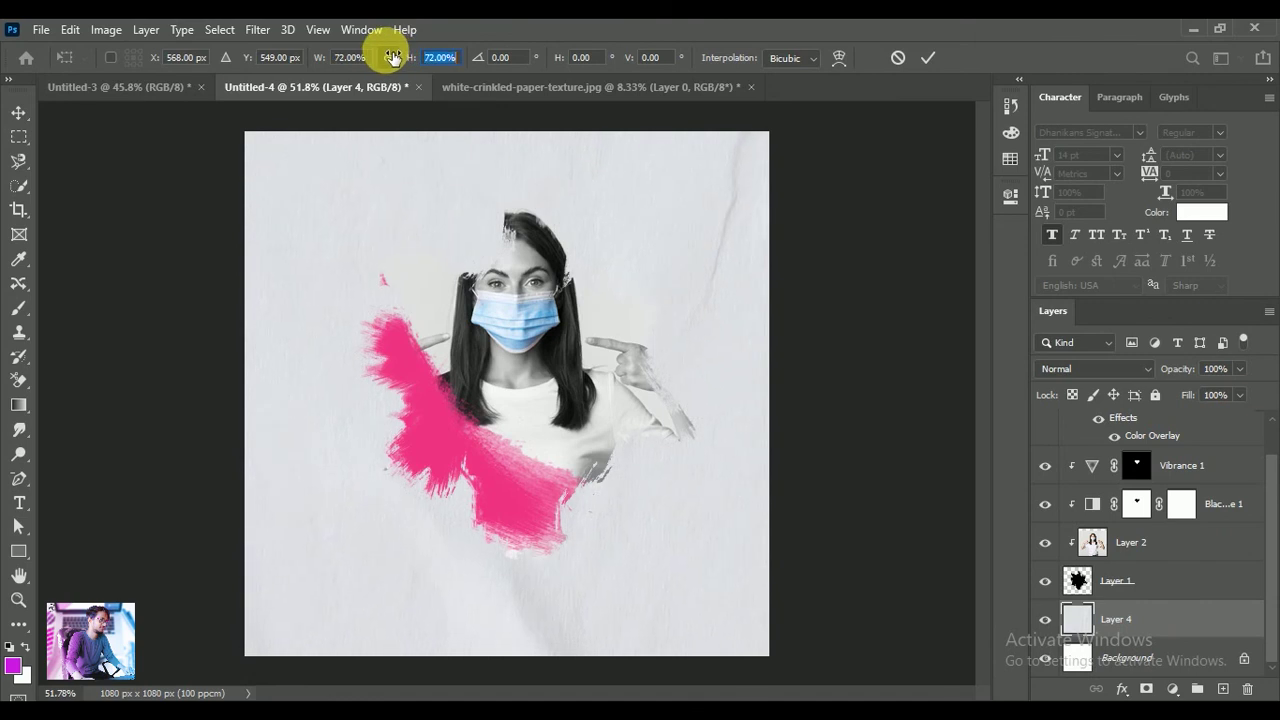
key("Down")
left_click_drag(380, 50, 372, 50)
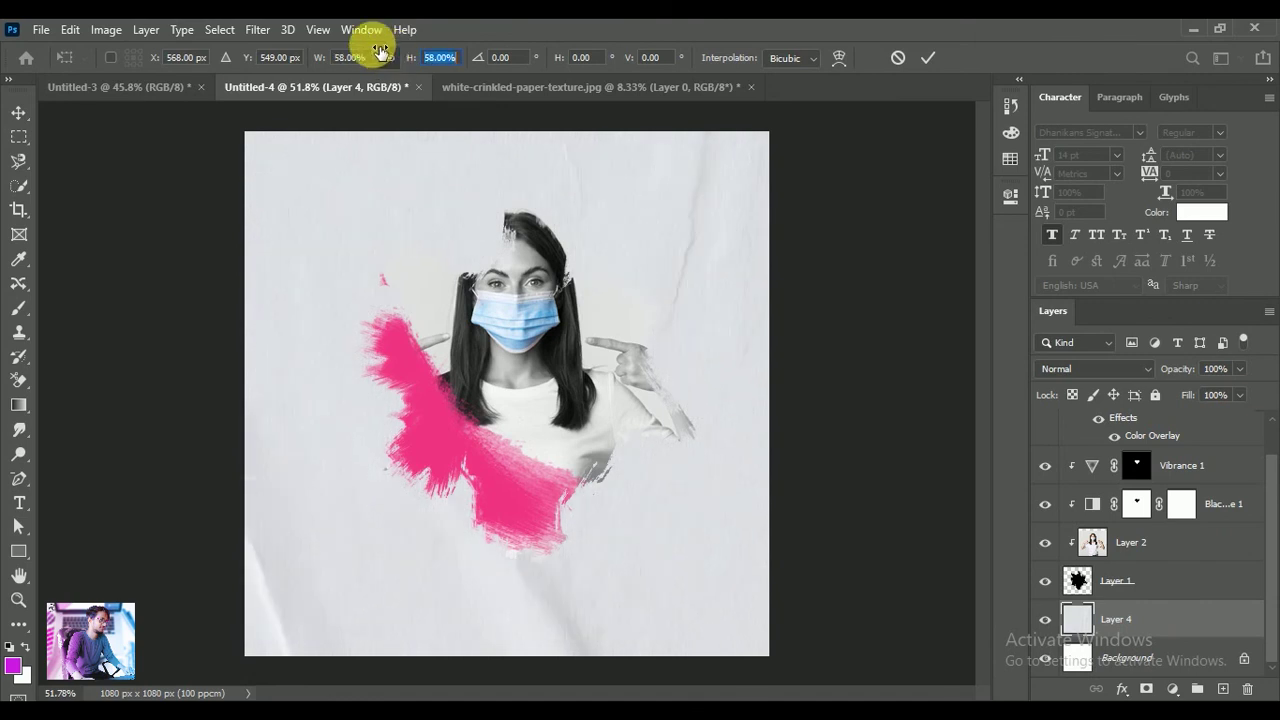
left_click(929, 59)
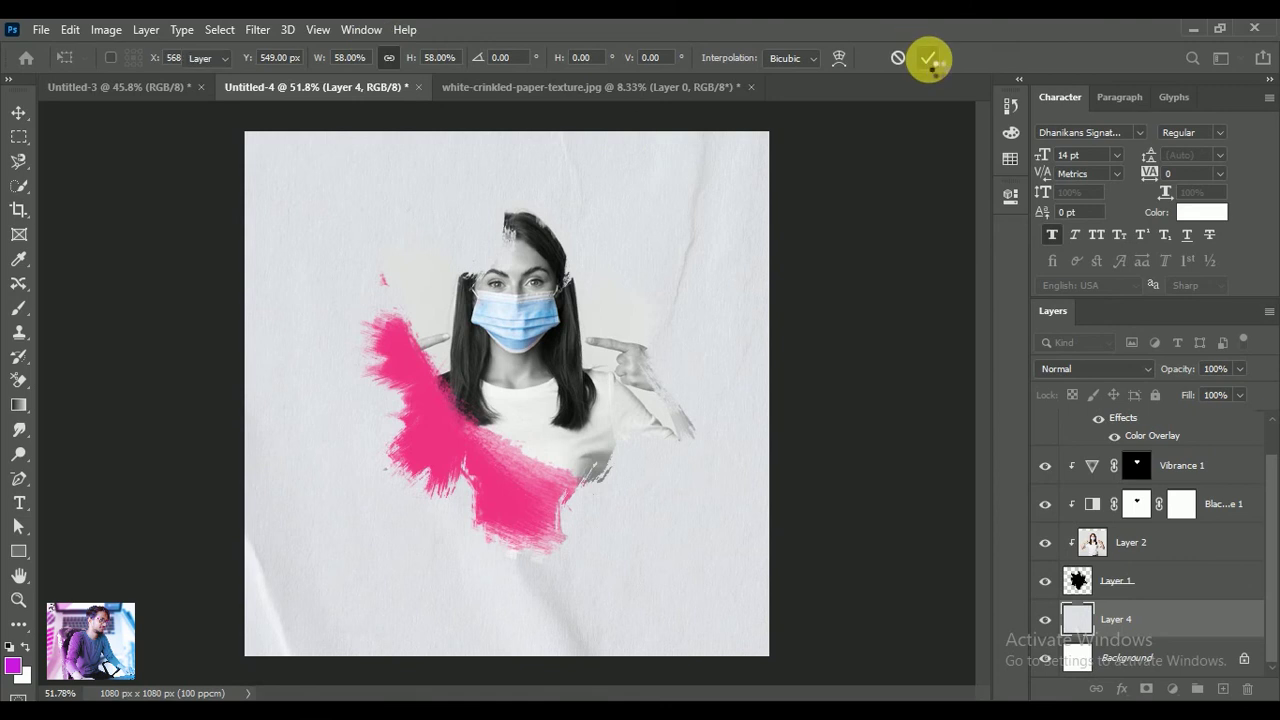
left_click(1155, 395)
left_click(889, 491)
scroll(713, 457, "down", 1)
scroll(713, 457, "up", 1)
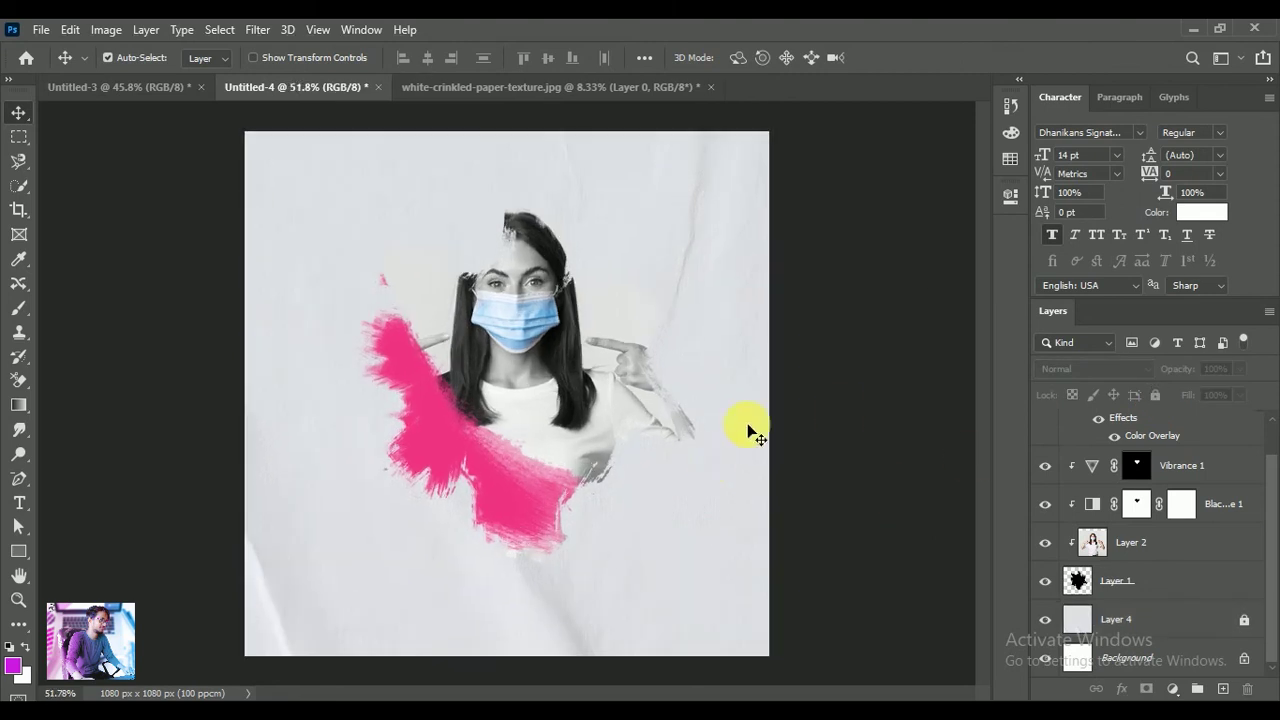
Choose the Horizontal Type tool with black as the text colour
left_click(27, 508)
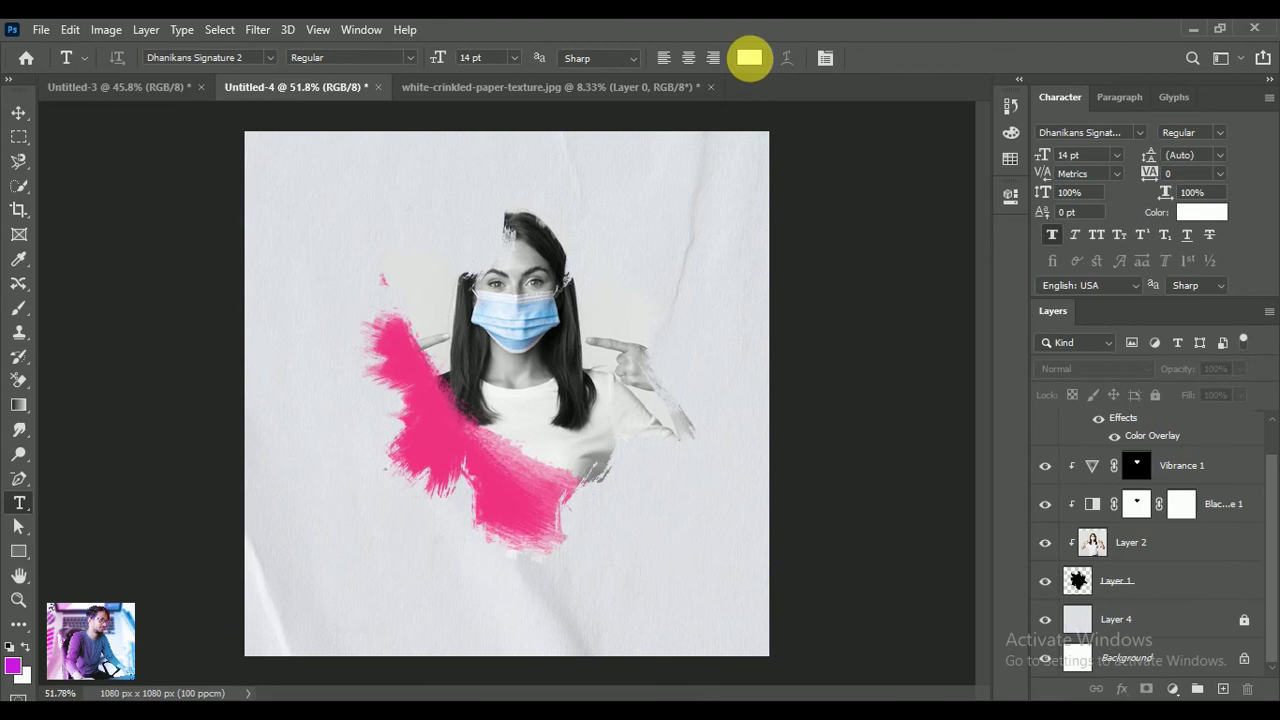
left_click(749, 57)
left_click_drag(825, 374, 863, 403)
left_click(1190, 206)
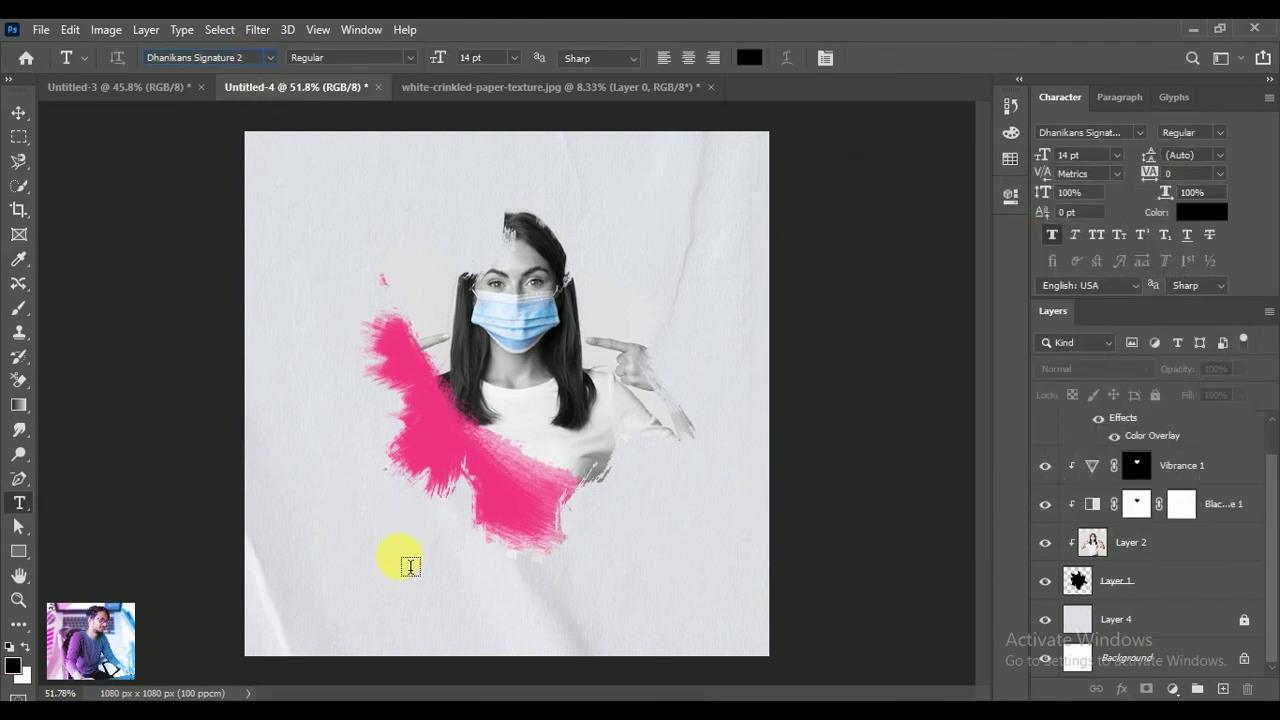
Type 'Photo effect' below the pink splash and commit the text layer
left_click(408, 566)
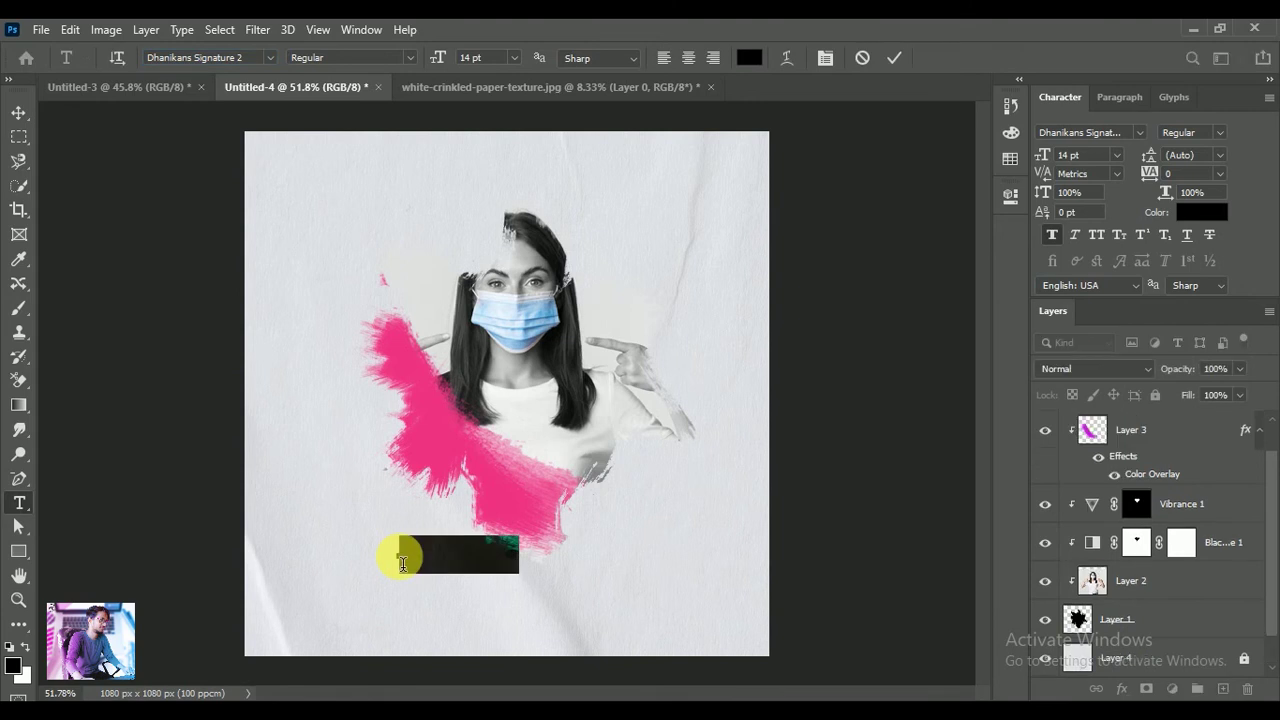
left_click(402, 564)
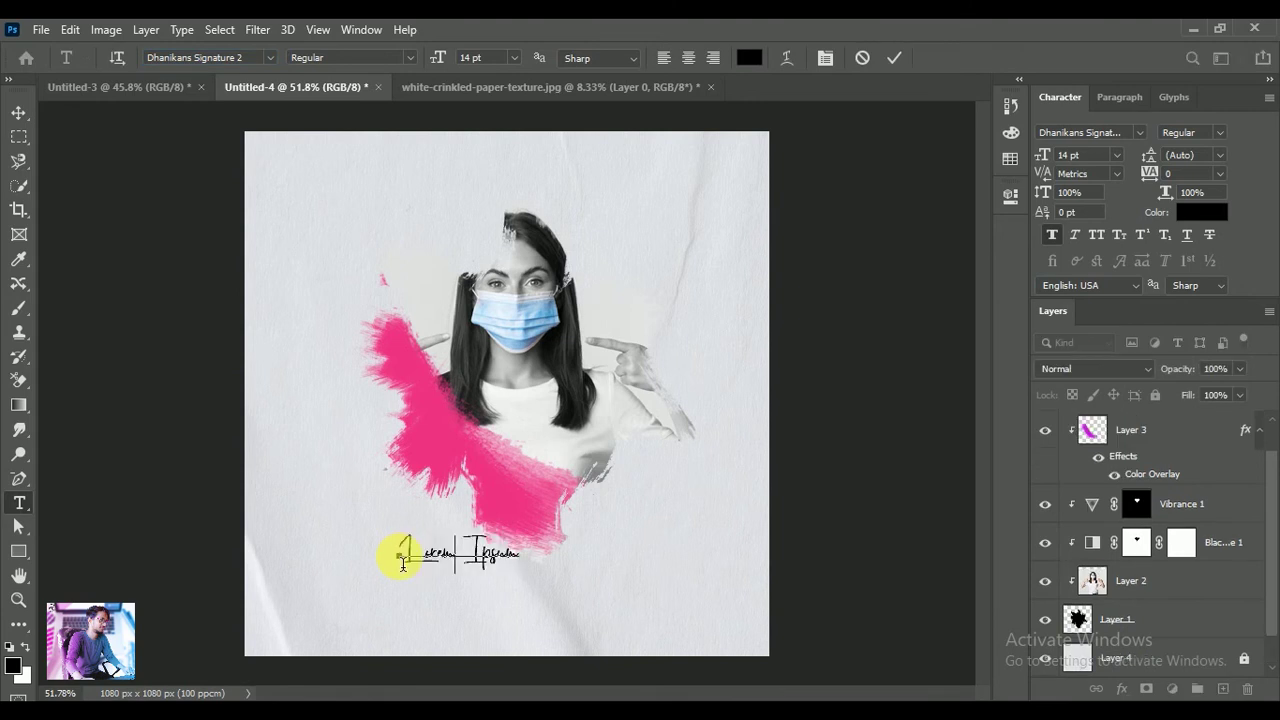
type("Photo effect")
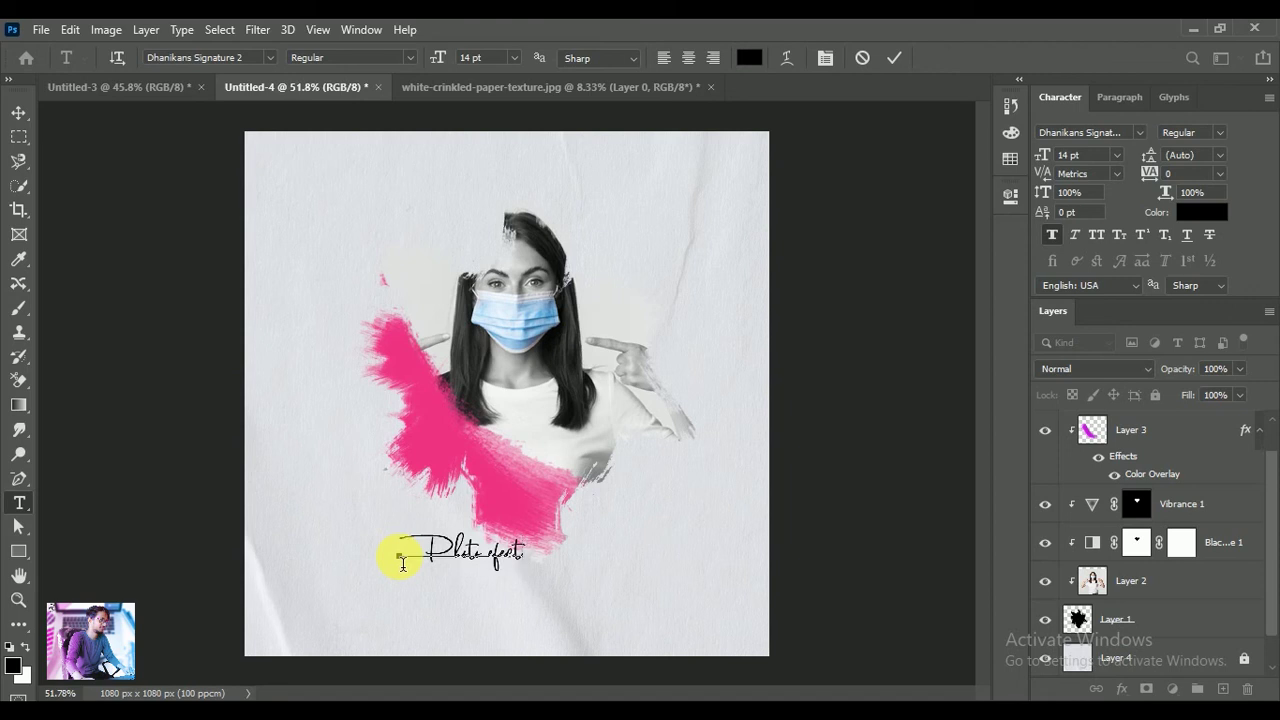
left_click(12, 120)
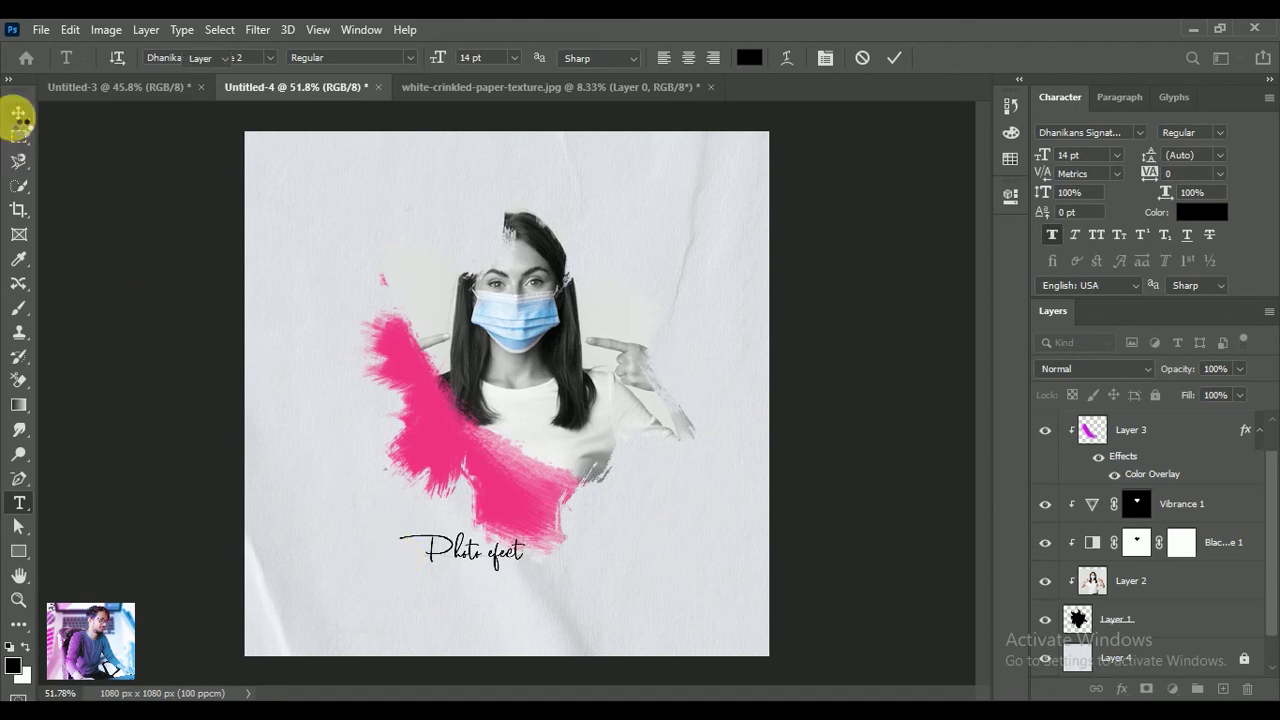
left_click(19, 115)
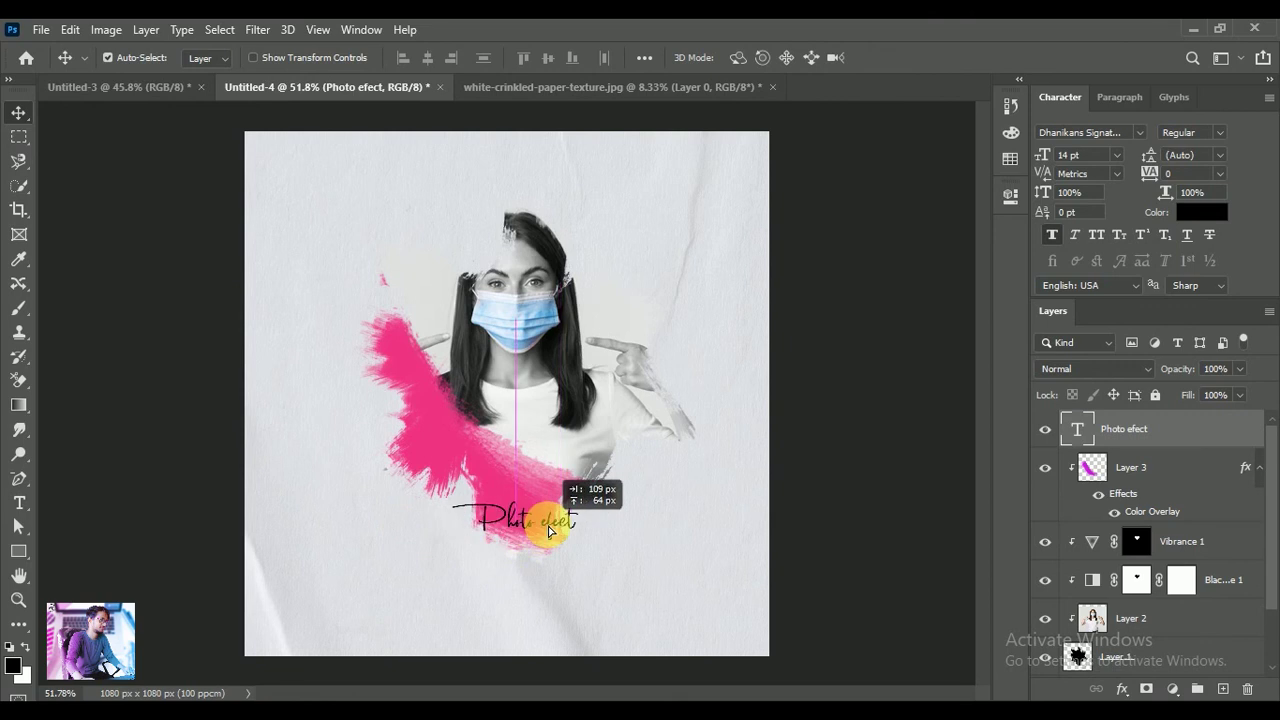
Move the 'Photo efect' text onto the splash, add a Stroke effect and clip it into the group
left_click_drag(500, 563, 554, 533)
left_click(1144, 686)
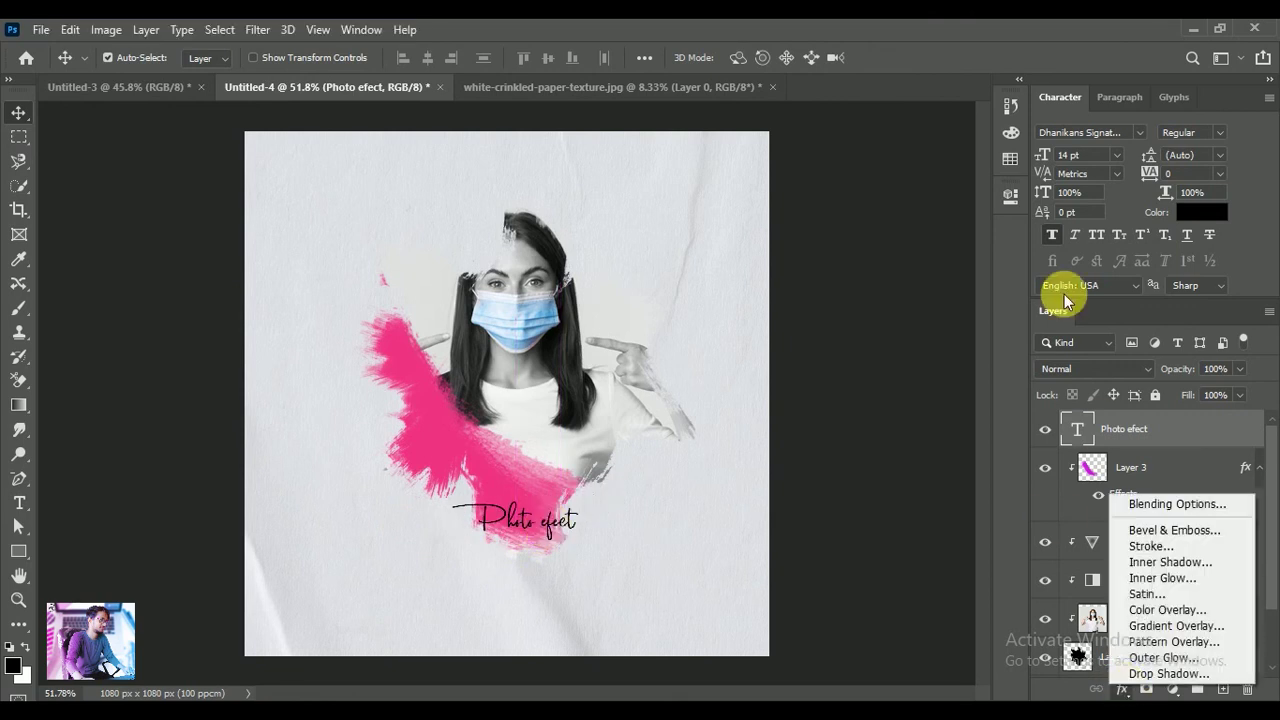
left_click(1152, 548)
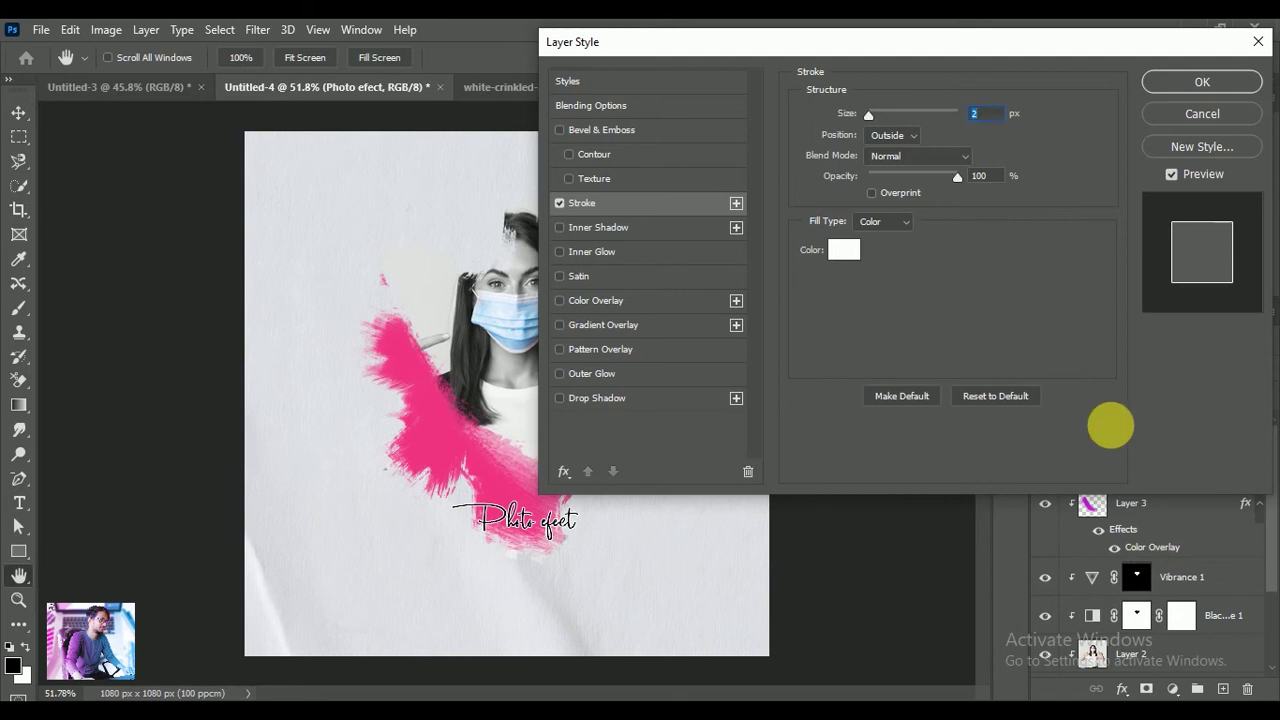
left_click(1202, 81)
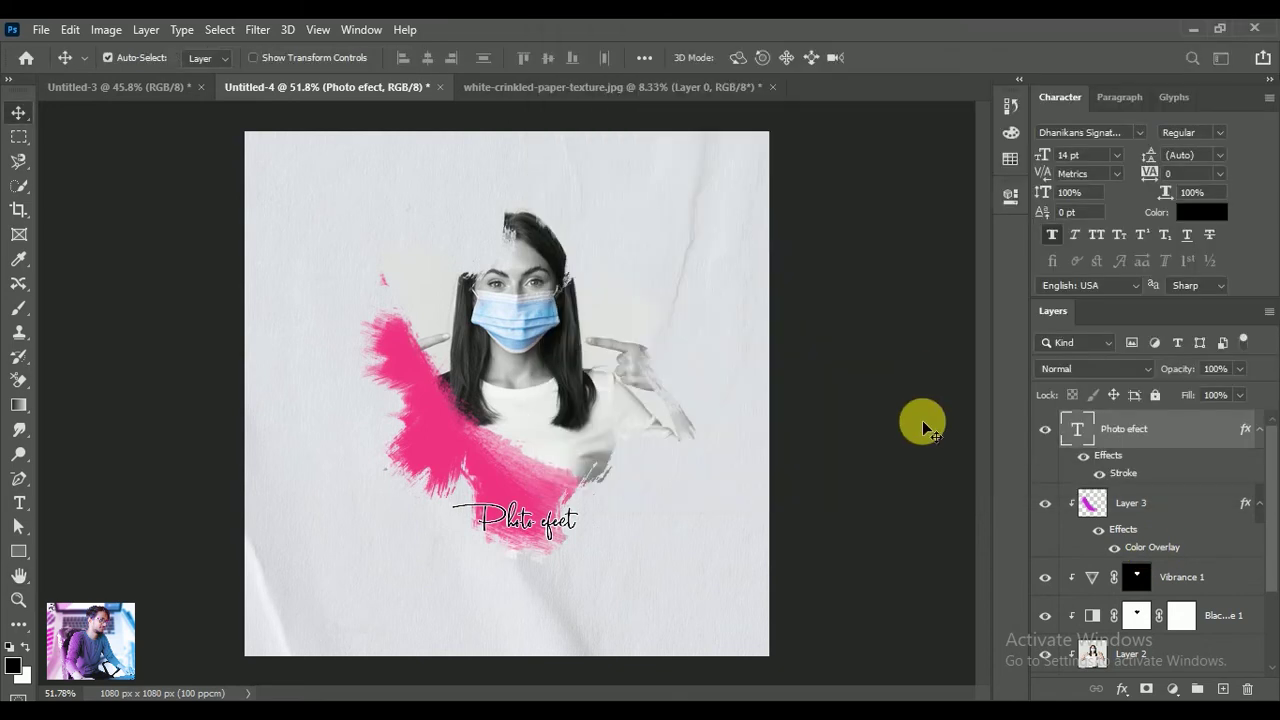
key("Up")
key("Up")
key("Up")
key("Left")
key("Left")
key("Left")
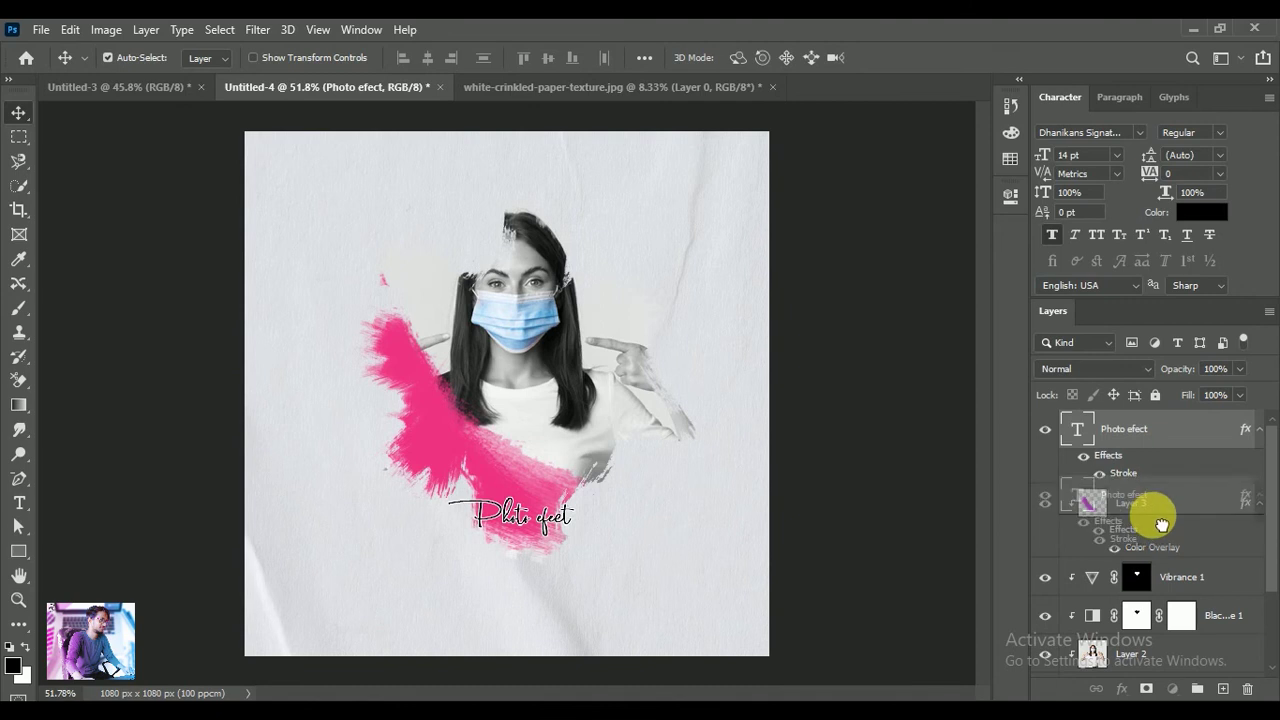
left_click_drag(1160, 525, 1158, 430)
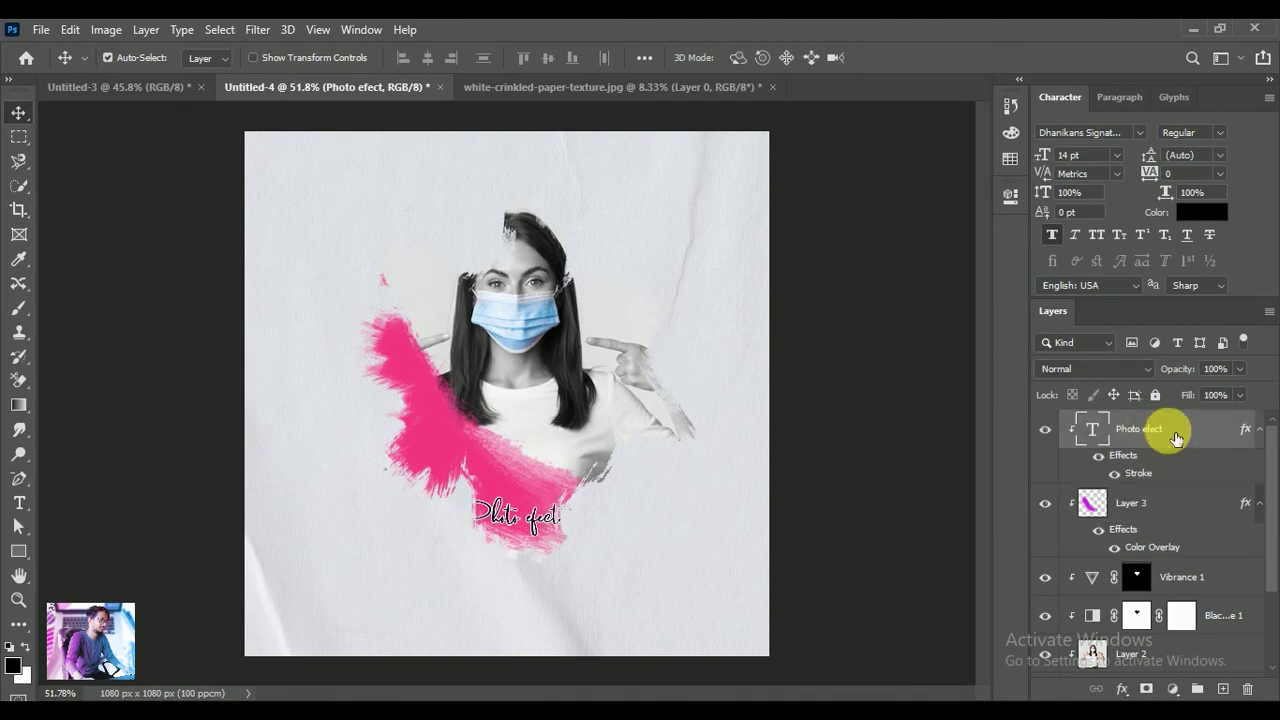
Scale the text to about 85%, nudge it up and correct it to 'Photo effect'
key("ctrl+t")
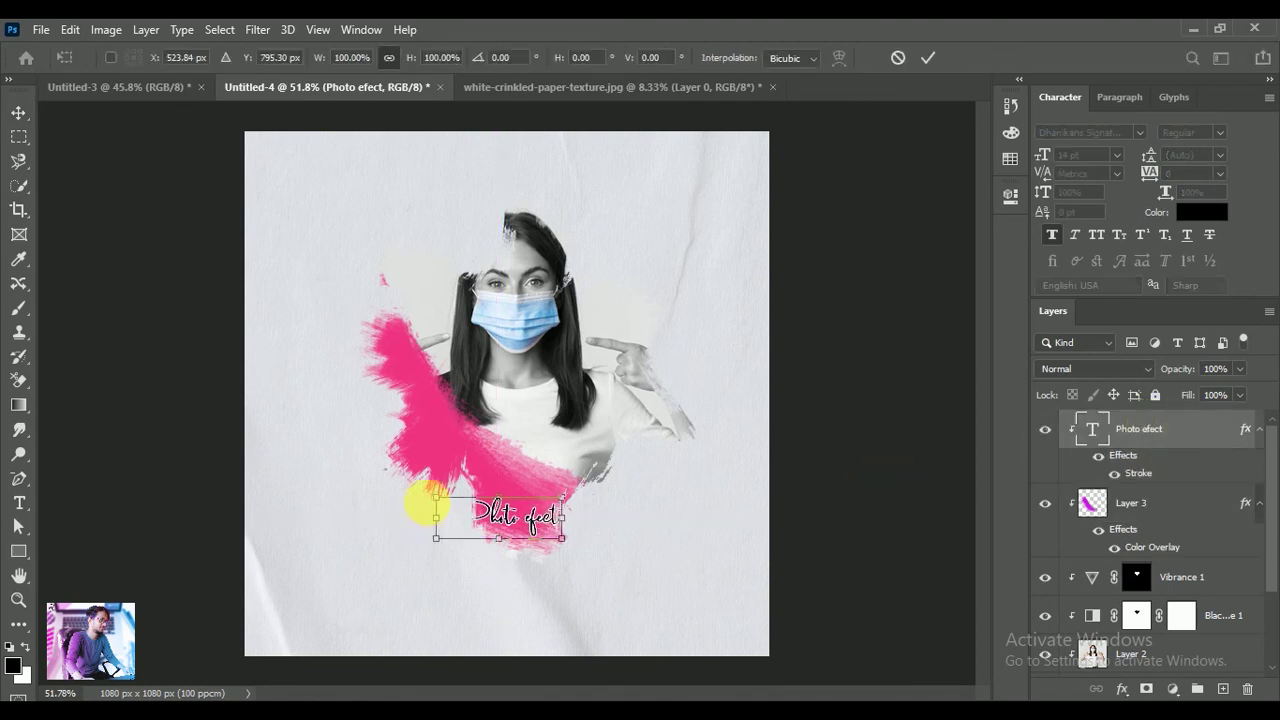
left_click_drag(440, 500, 458, 511)
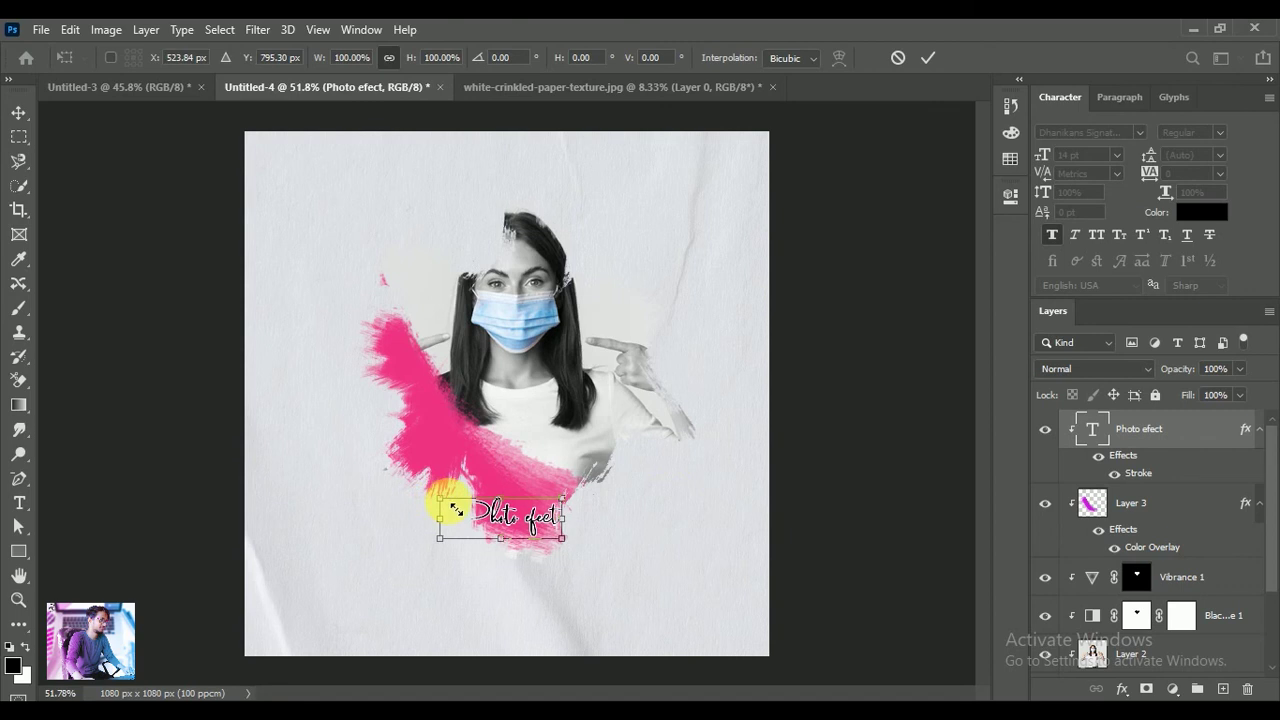
left_click(928, 57)
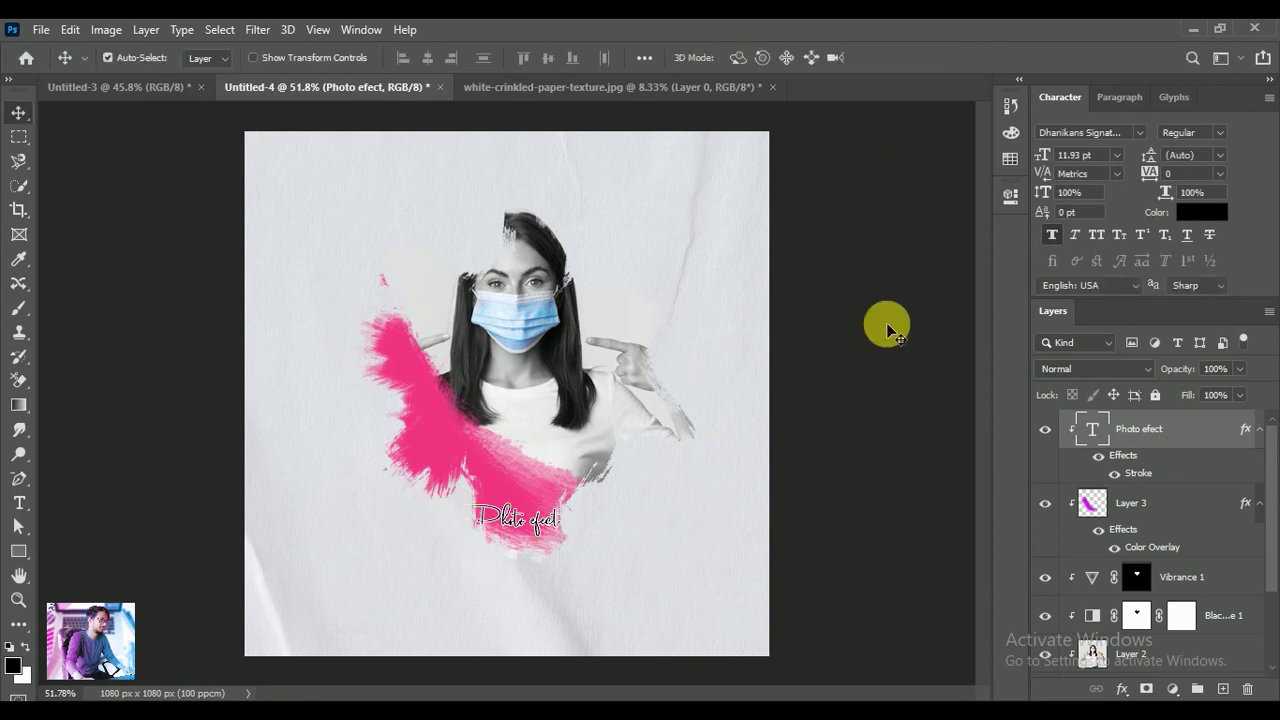
key("Up")
key("Up")
key("Up")
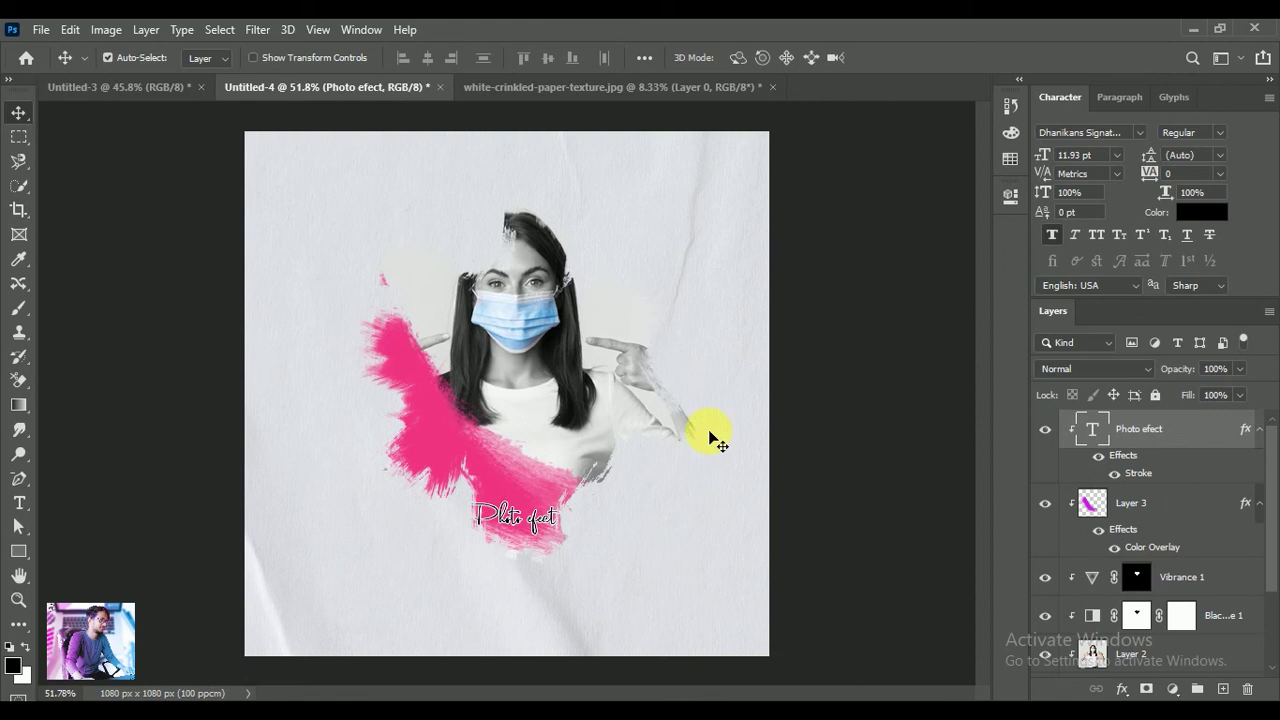
double_click(538, 517)
left_click(553, 543)
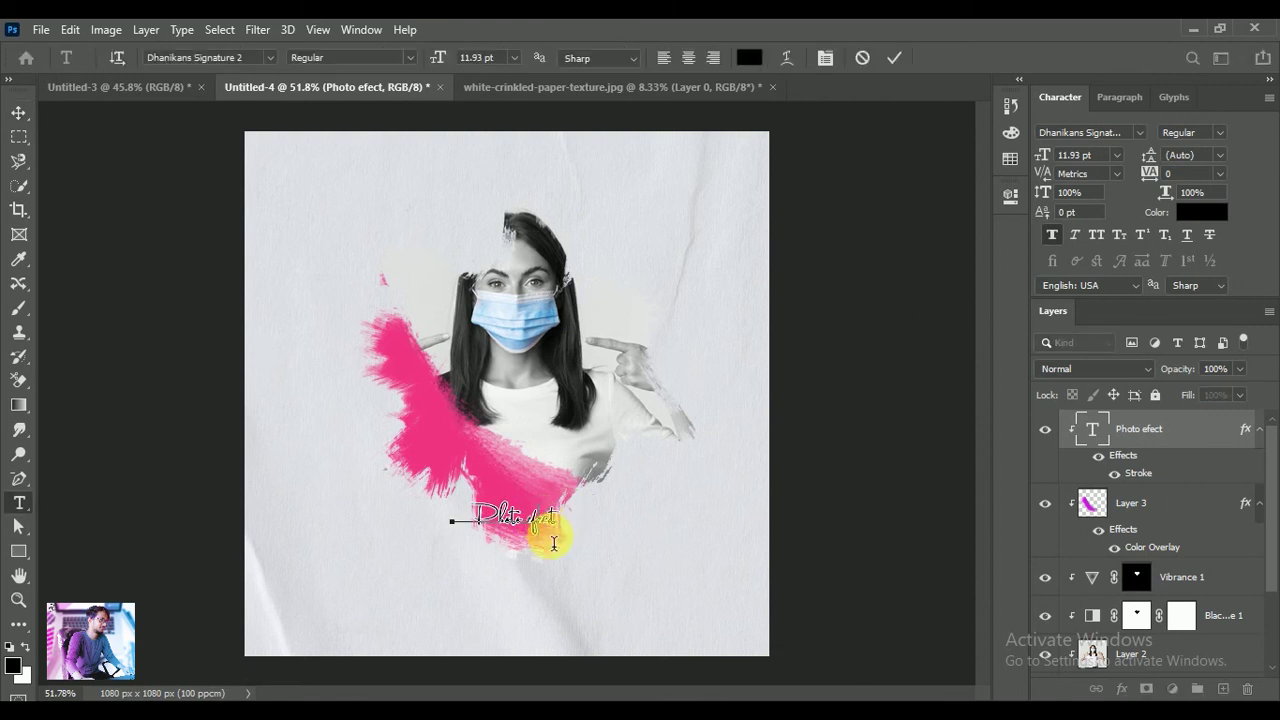
type("f")
left_click(894, 57)
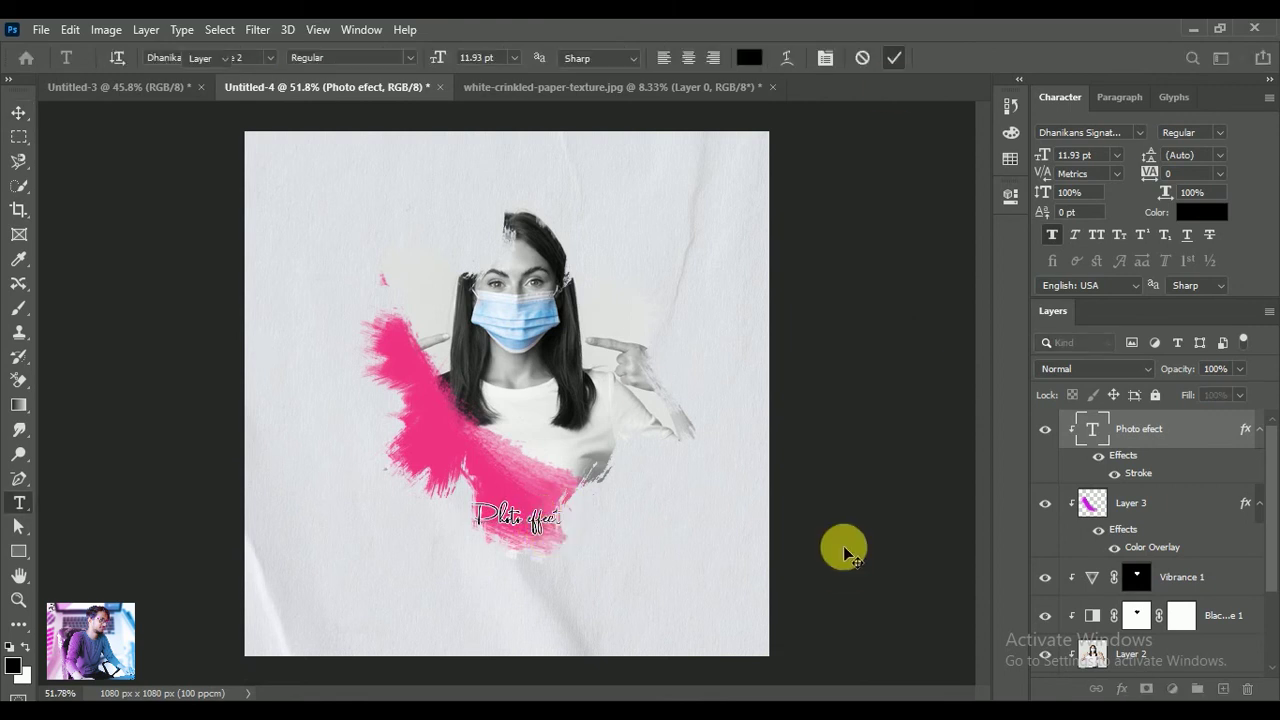
key("v")
left_click(968, 566)
Move the woman, adjustment layers, Layer 3 and text up slightly, then add a new empty layer
scroll(1180, 551, "down", 3)
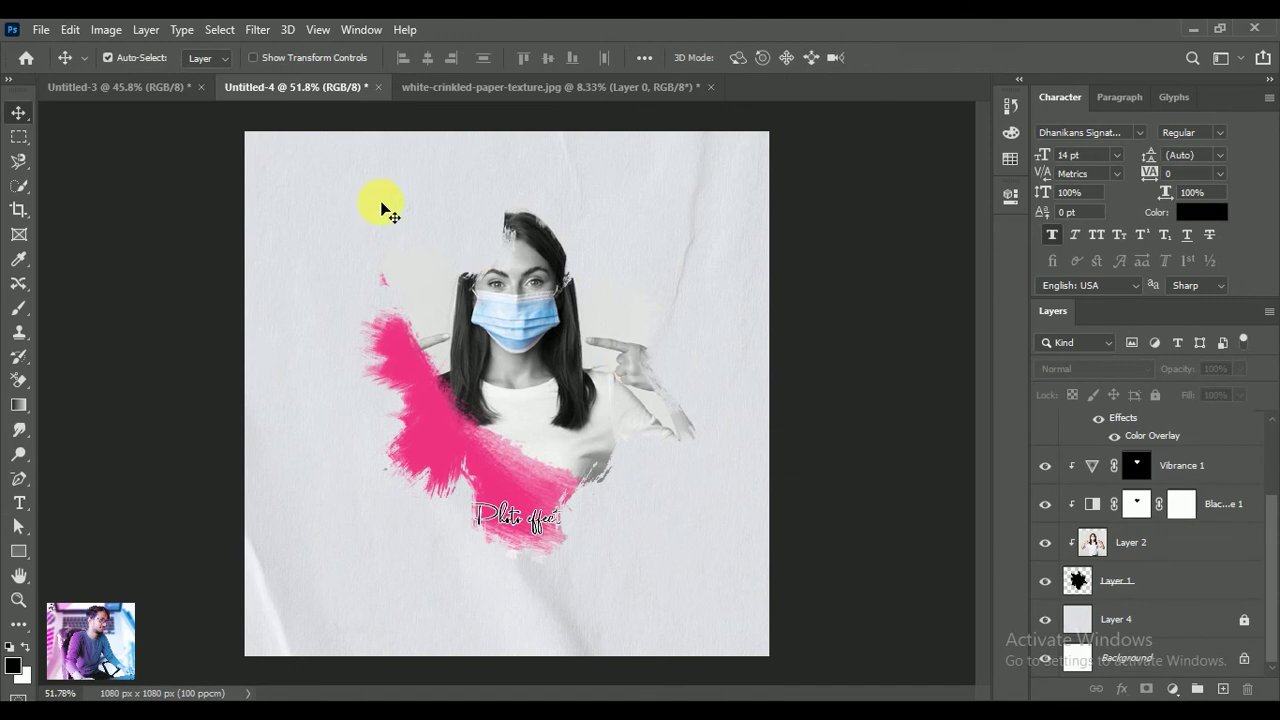
left_click_drag(380, 192, 663, 593)
left_click(548, 445)
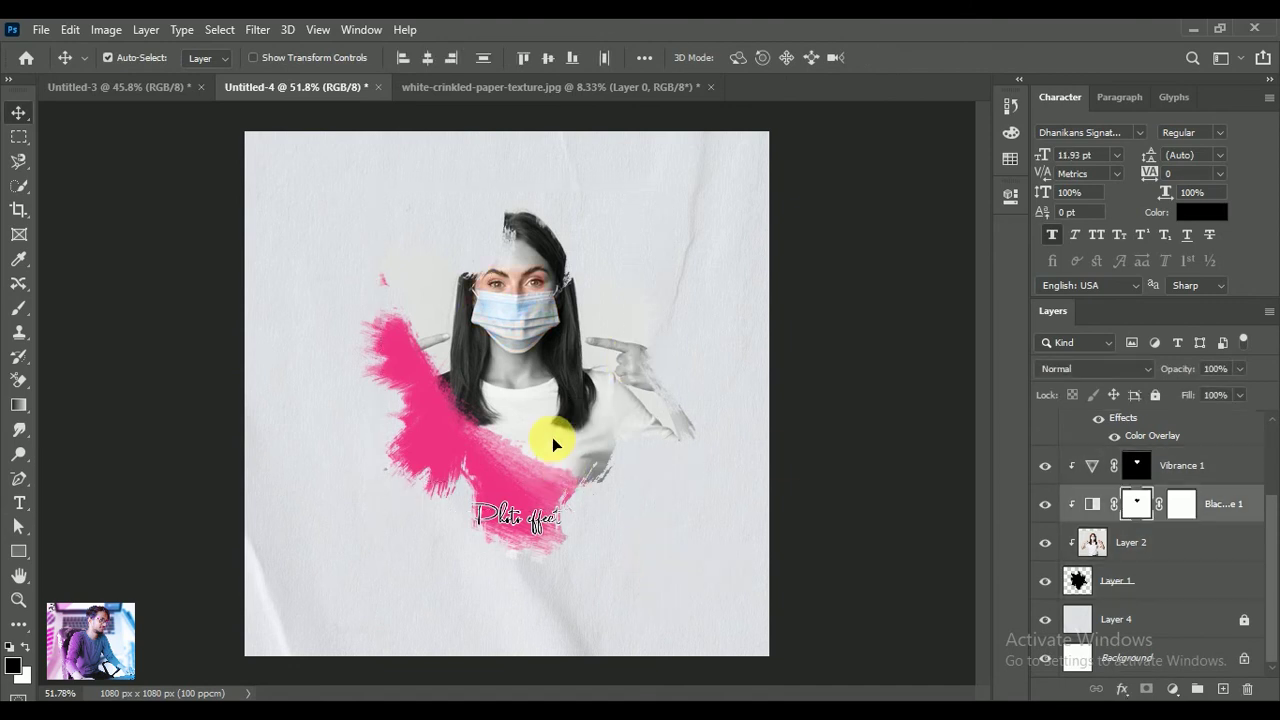
left_click(1176, 465, "ctrl")
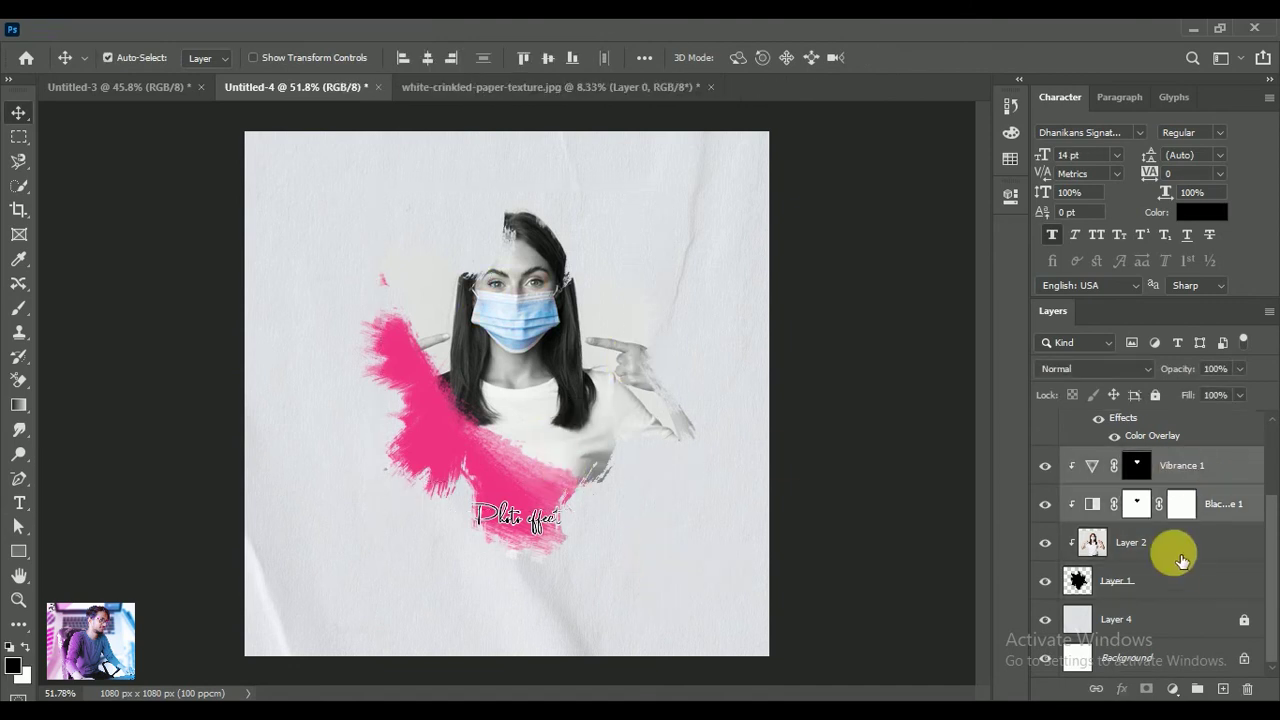
scroll(1196, 579, "up", 3)
left_click(1171, 503, "ctrl")
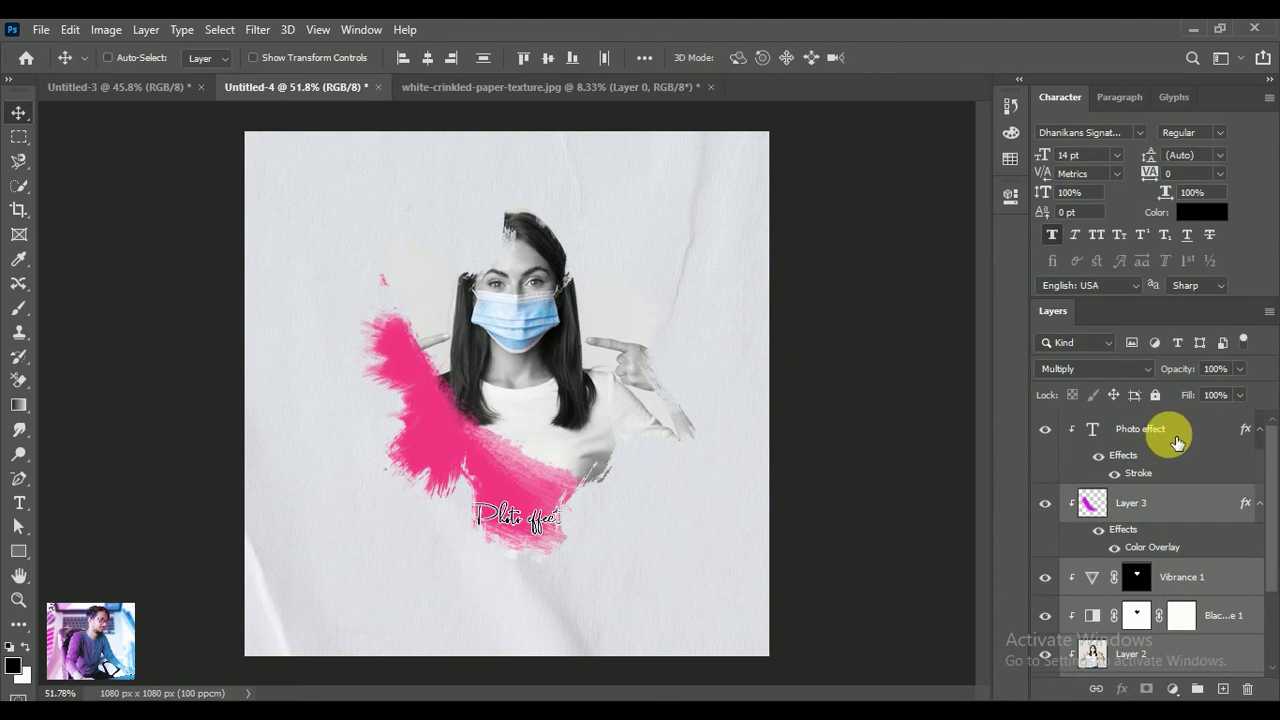
left_click(1140, 429, "ctrl")
left_click_drag(518, 412, 514, 400)
left_click(1037, 571)
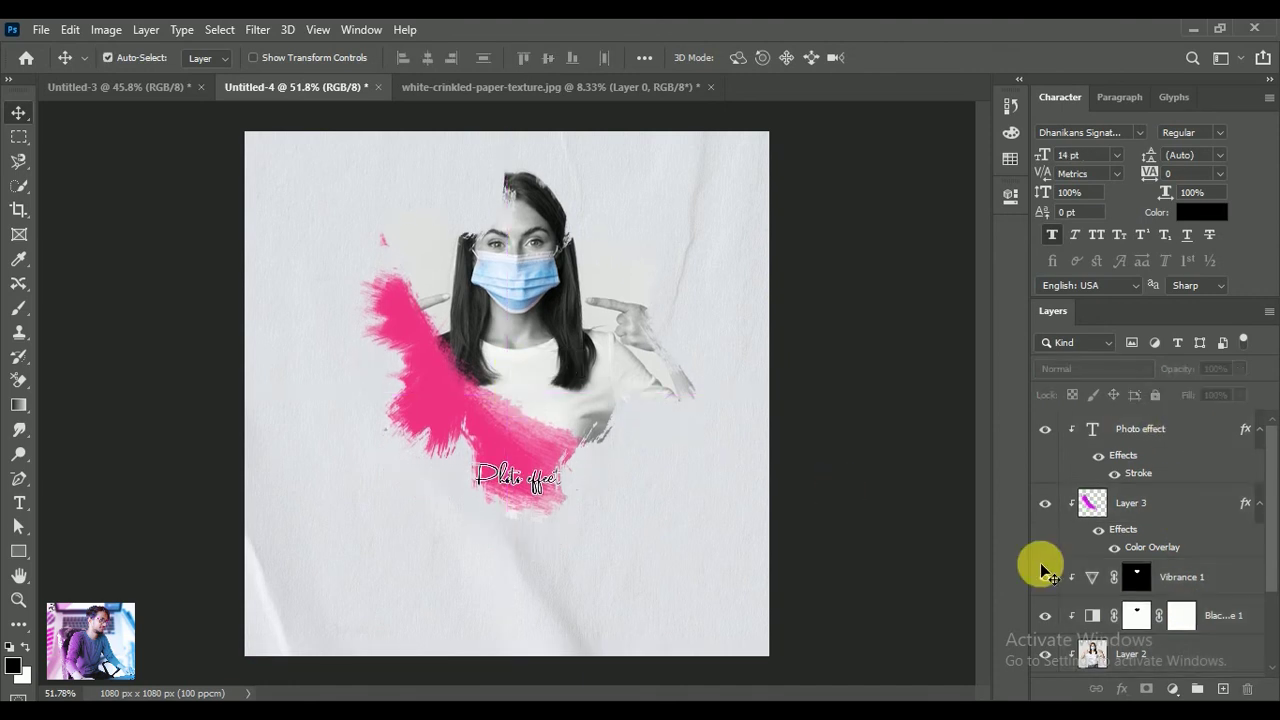
left_click(1234, 688)
Load the Spatter Bot Tilt brush from Special Effects Brushes and undo a black trial spatter
left_click(18, 307)
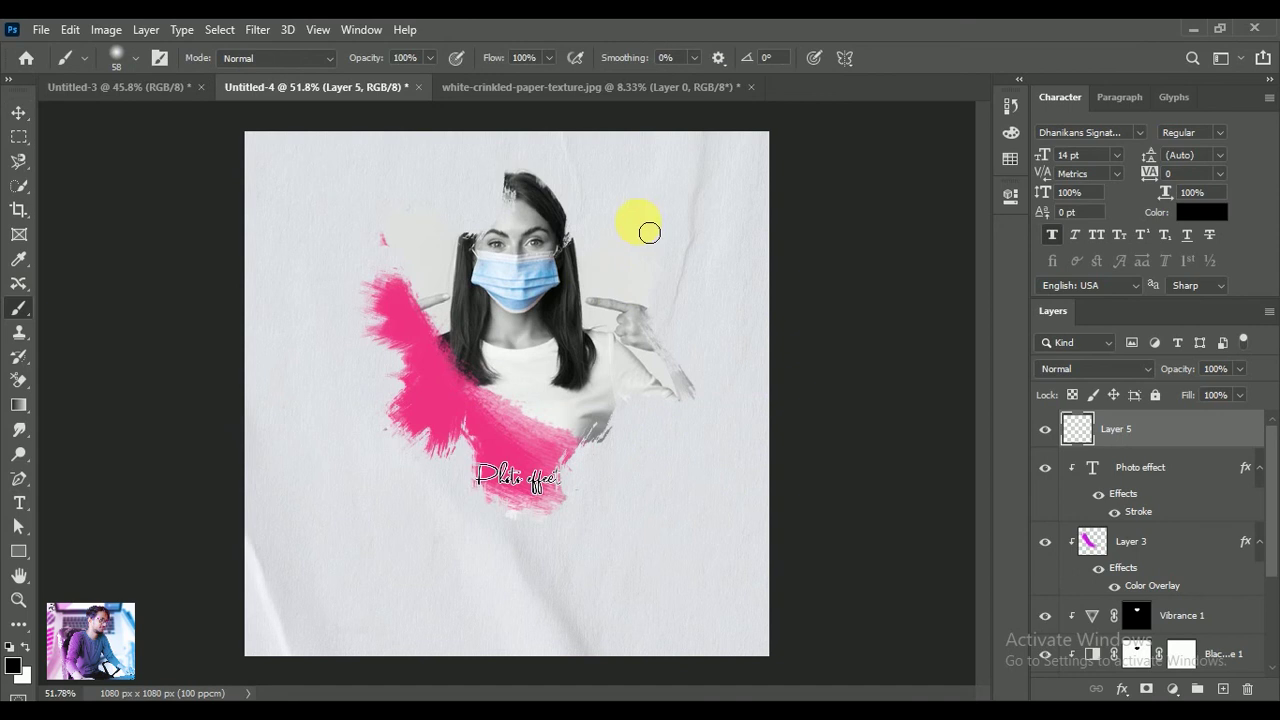
right_click(648, 228)
scroll(738, 466, "up", 3)
scroll(737, 510, "up", 3)
scroll(735, 508, "up", 3)
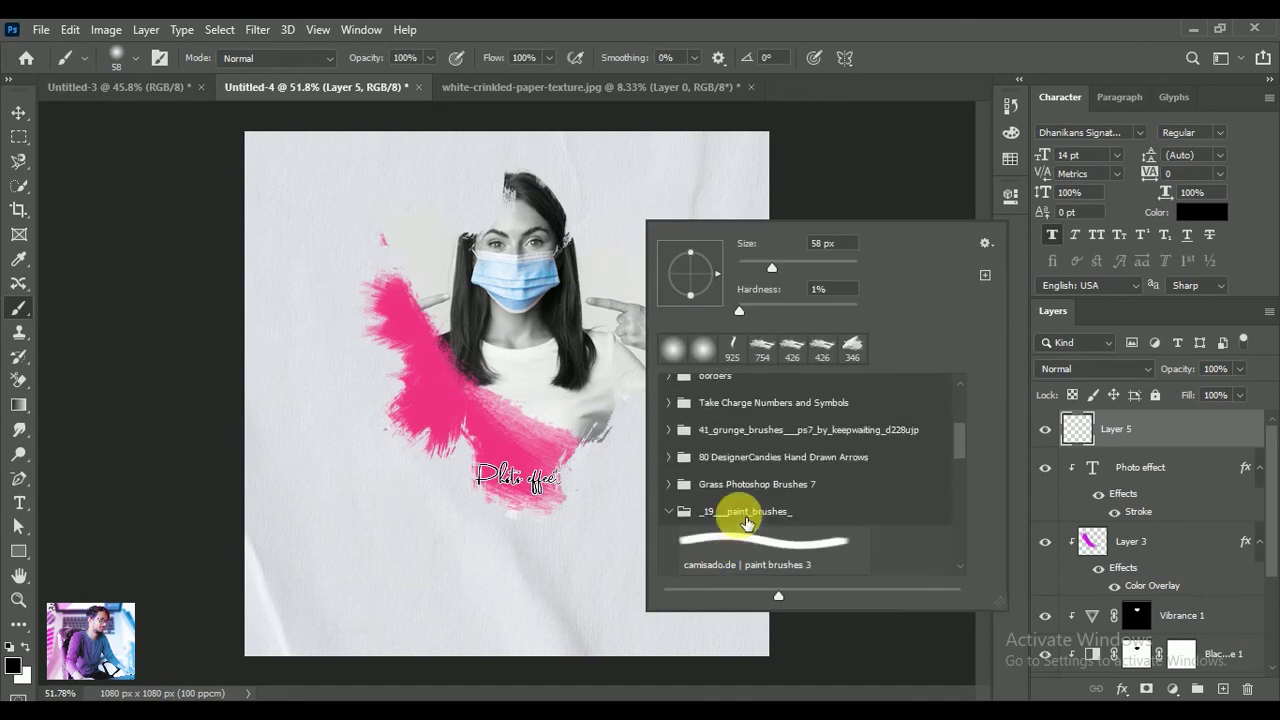
scroll(713, 487, "up", 3)
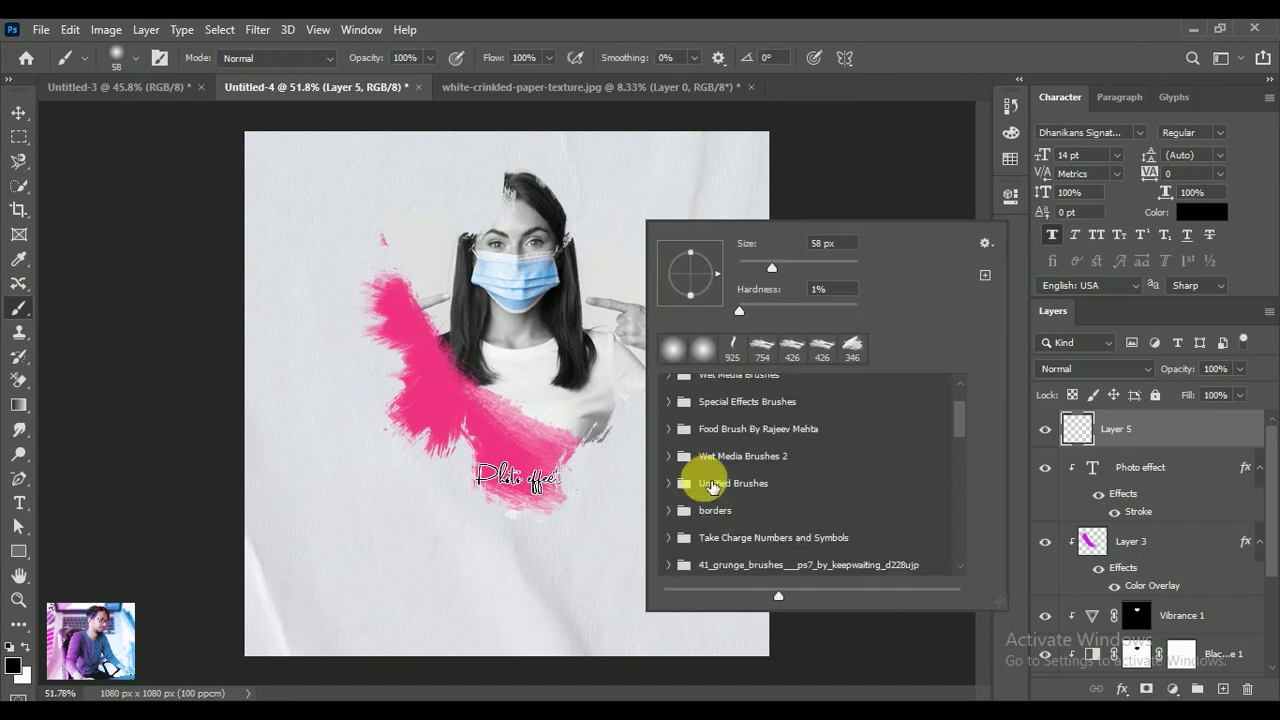
left_click(670, 402)
left_click(720, 437)
left_click_drag(500, 540, 423, 471)
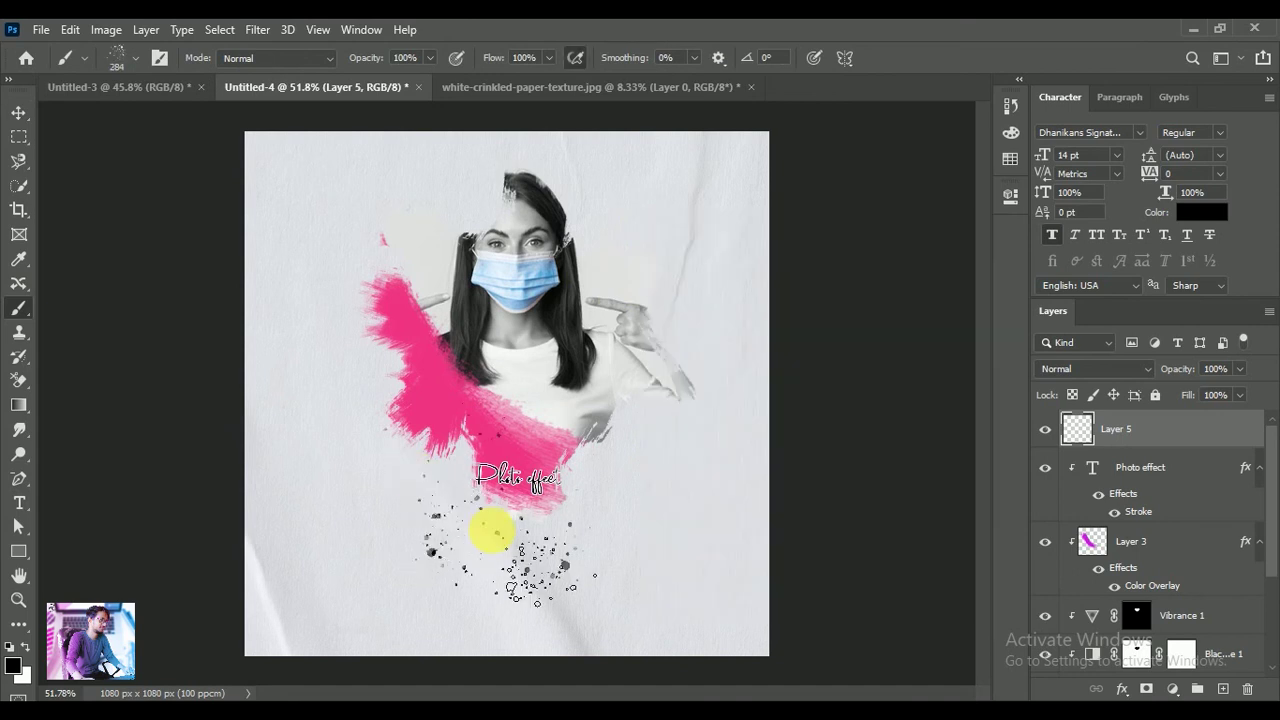
key("ctrl+z")
Set the foreground to bright red and stamp Supreme Spatter around the pink stroke
left_click(12, 665)
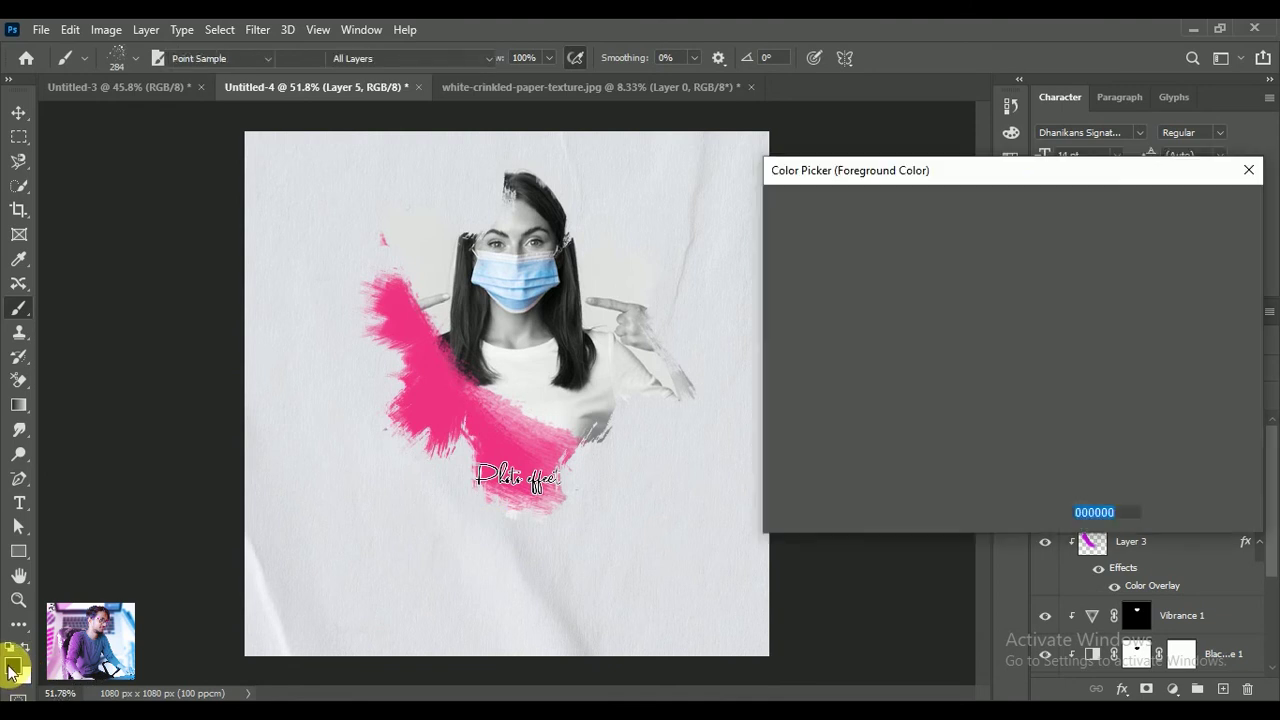
mouse_move(1000, 222)
left_mouse_down()
mouse_move(1019, 201)
mouse_move(1000, 230)
left_mouse_up()
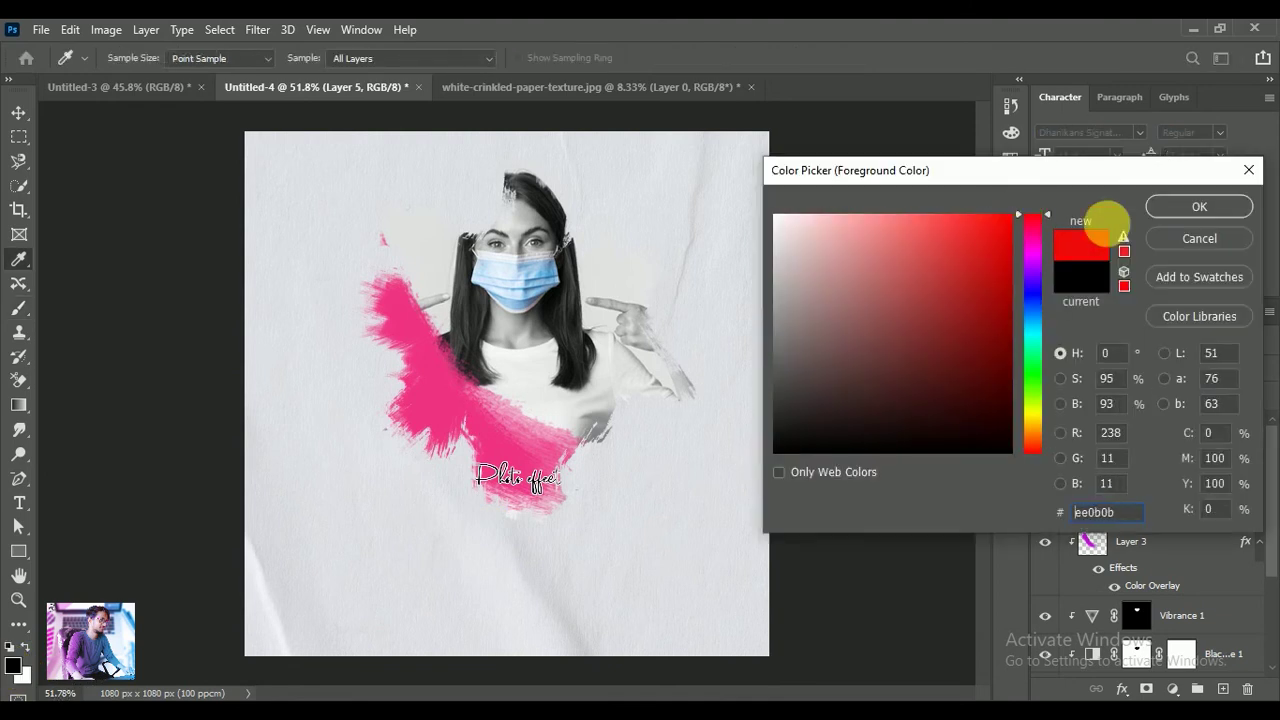
key("Return")
right_click(457, 423)
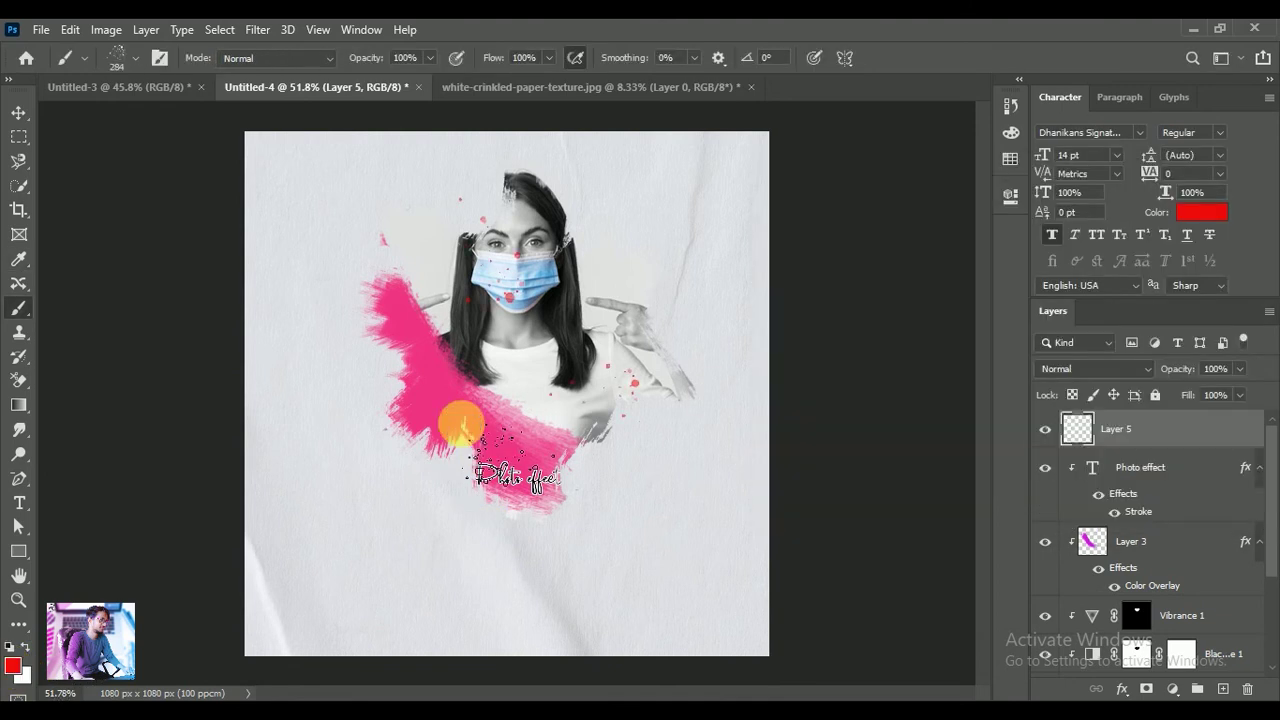
left_click(597, 580)
left_click(418, 462)
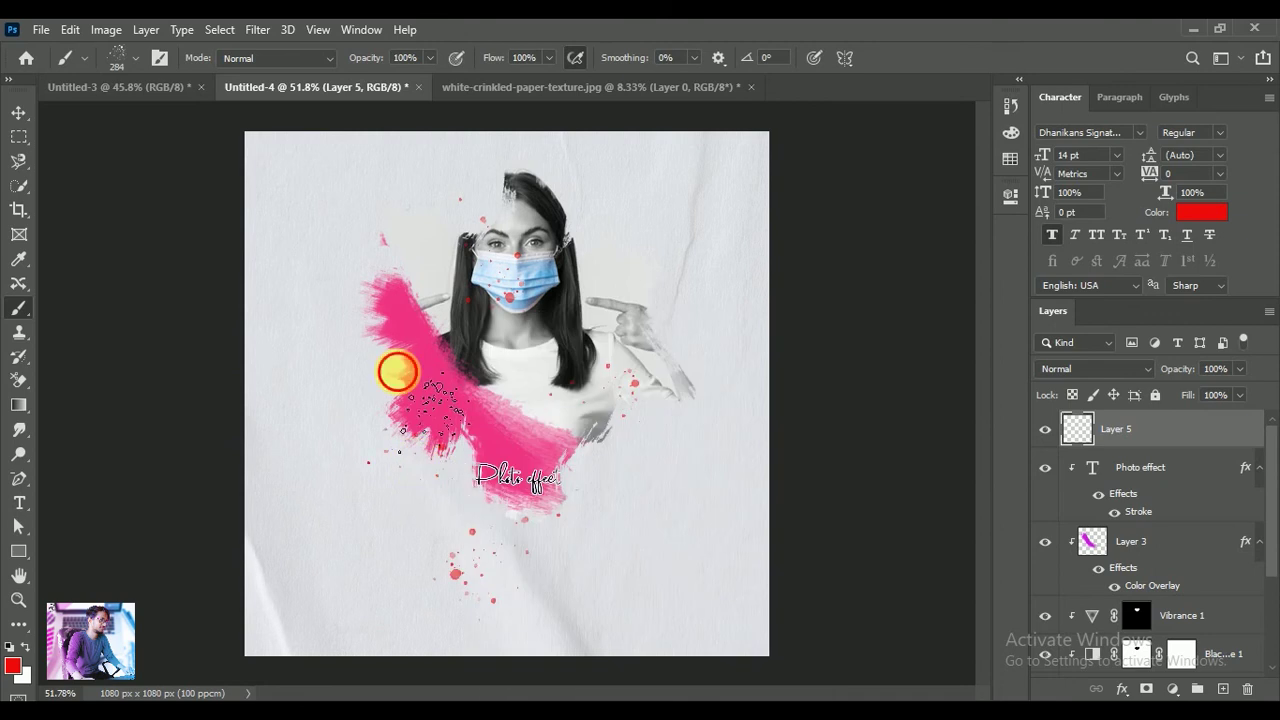
Add red spatter near the top of the head with a different spatter brush
right_click(505, 335)
left_click(625, 650)
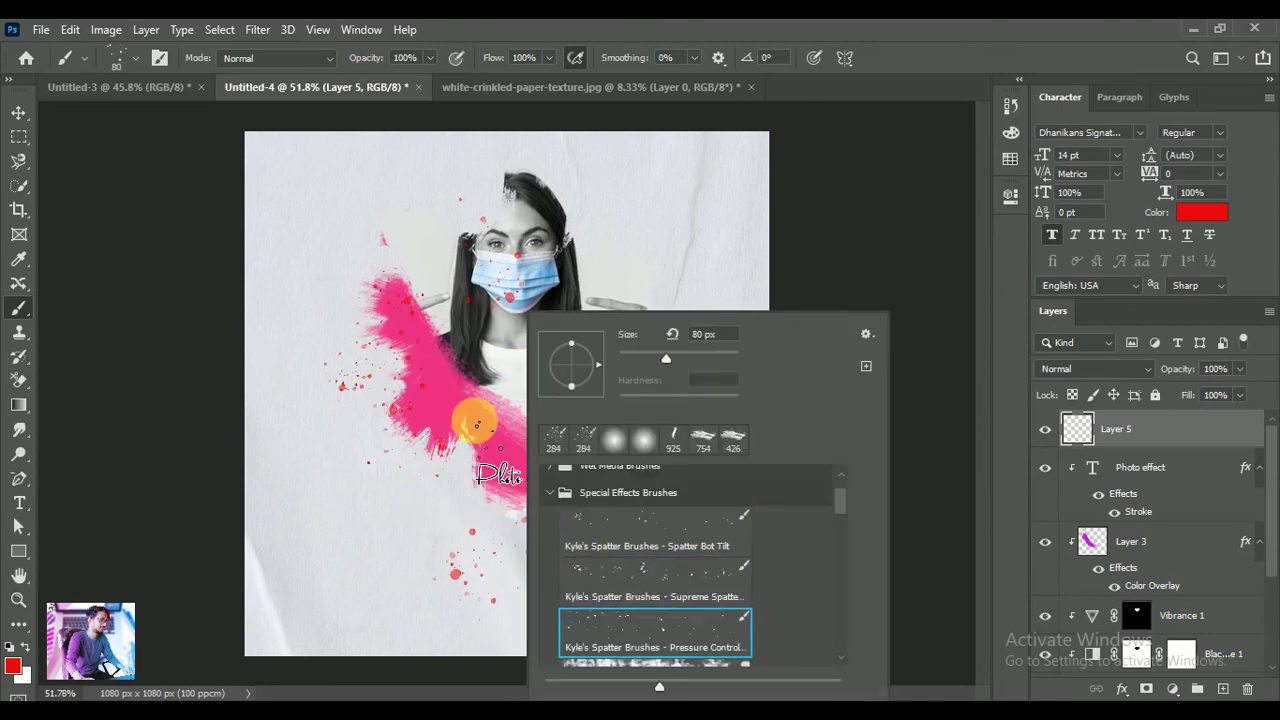
left_click(471, 423)
left_click(603, 312)
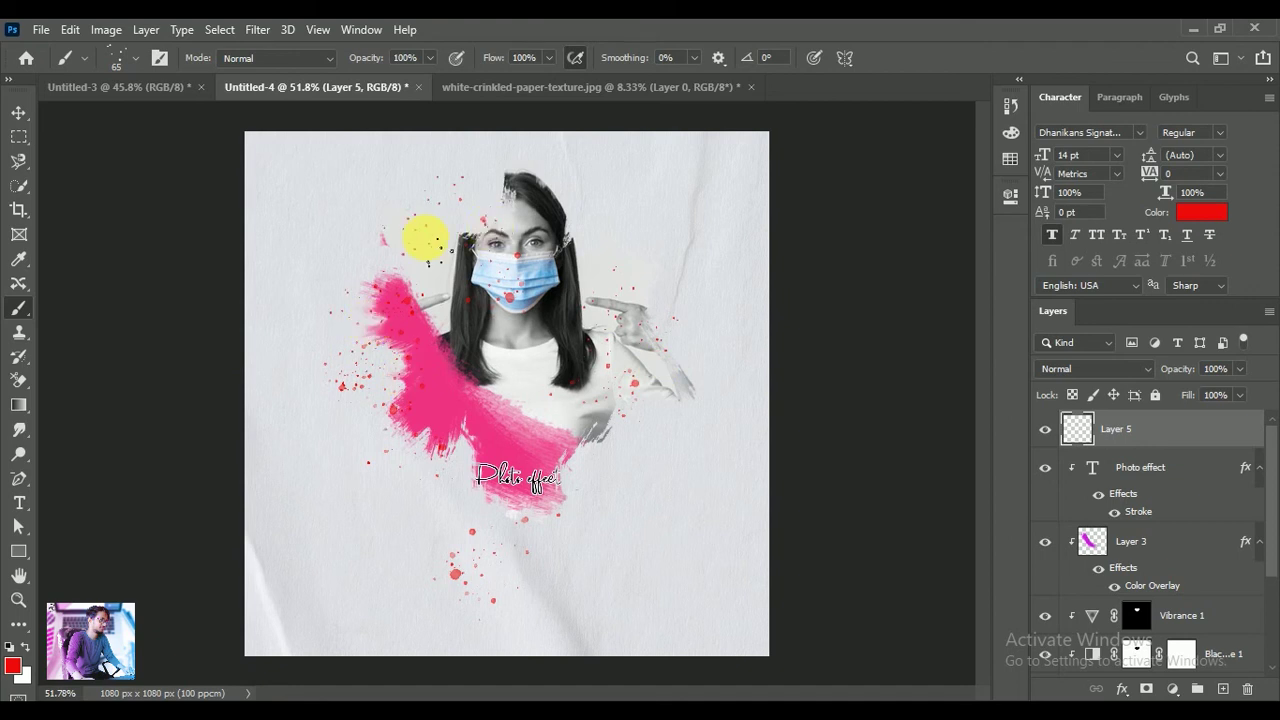
left_click(19, 112)
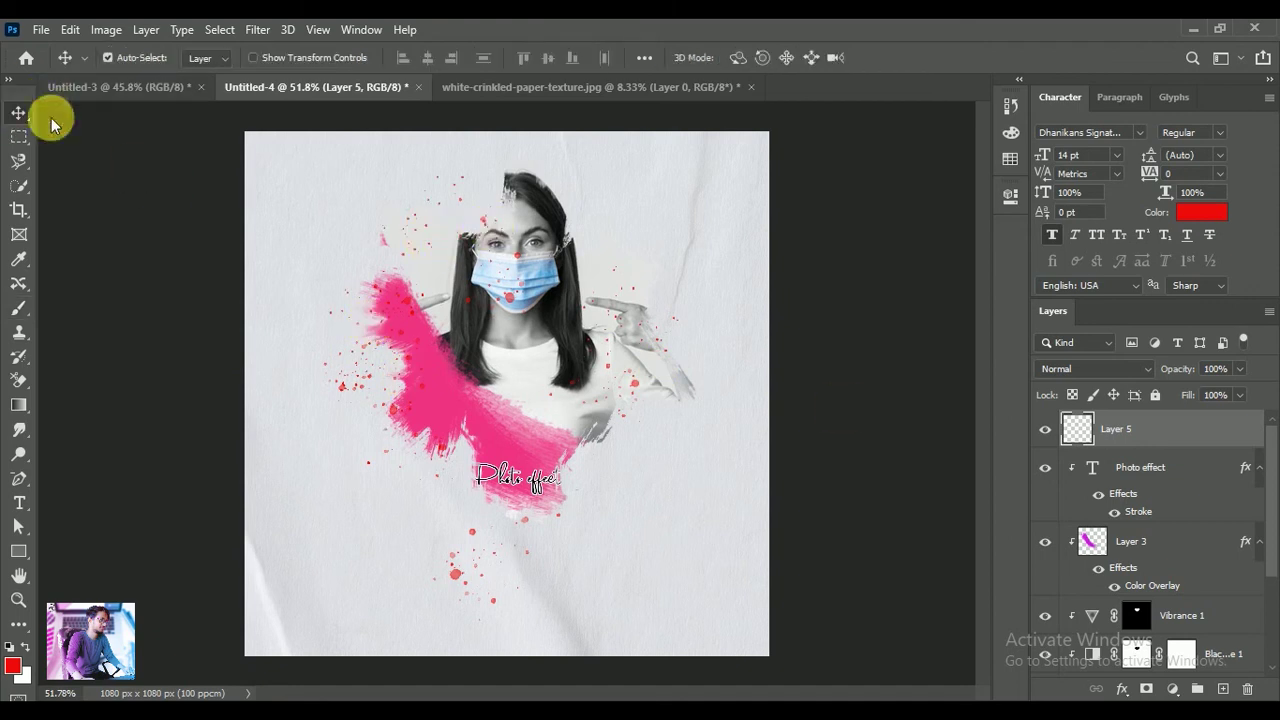
left_click(842, 410)
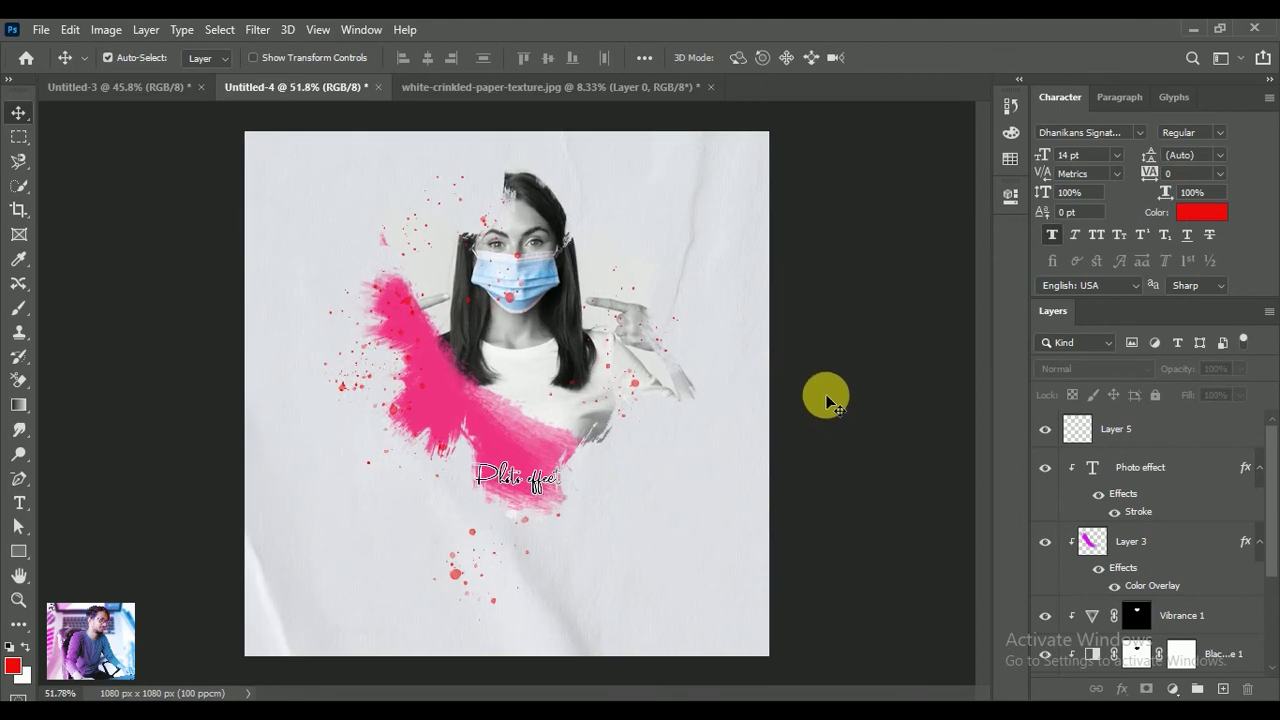
Copy the mask typography from Untitled-3 into the poster document
left_click(118, 87)
left_click_drag(414, 229, 474, 286)
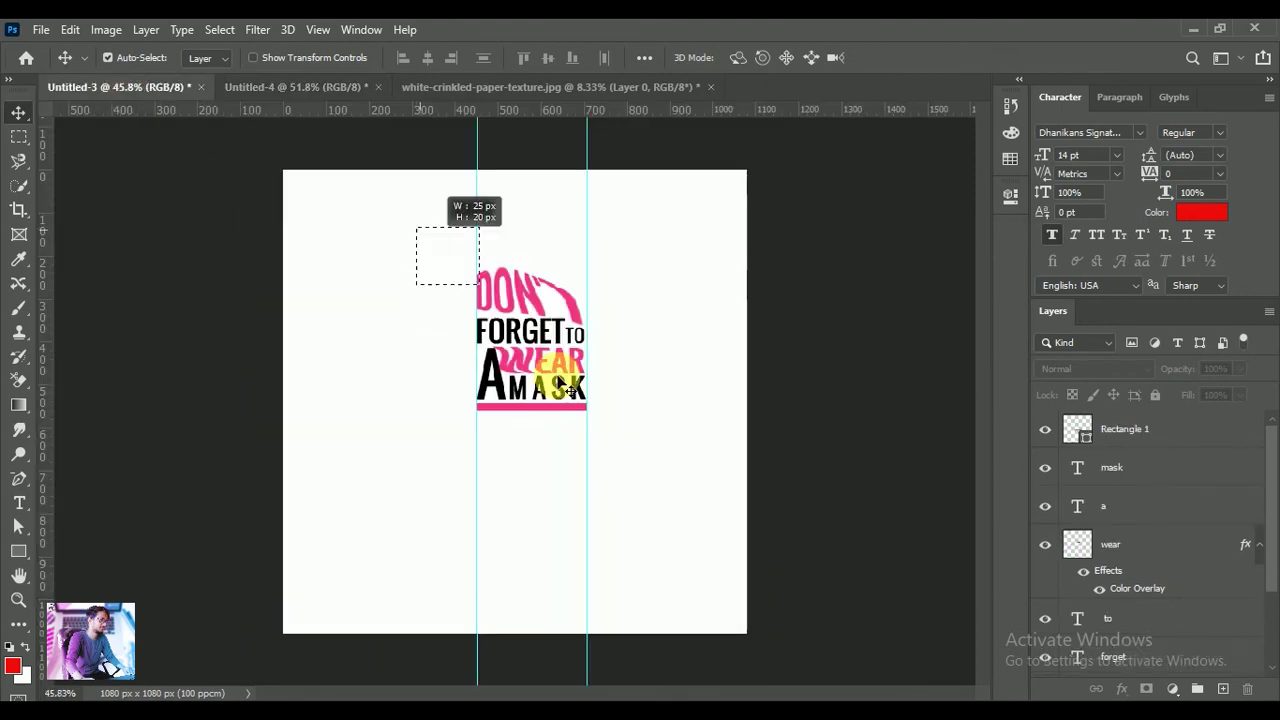
mouse_move(585, 255)
left_mouse_down()
mouse_move(346, 91)
mouse_move(556, 612)
mouse_move(560, 559)
left_mouse_up()
Scale the typography to about 88% and centre it below the 'Photo effect' text
key("ctrl+t")
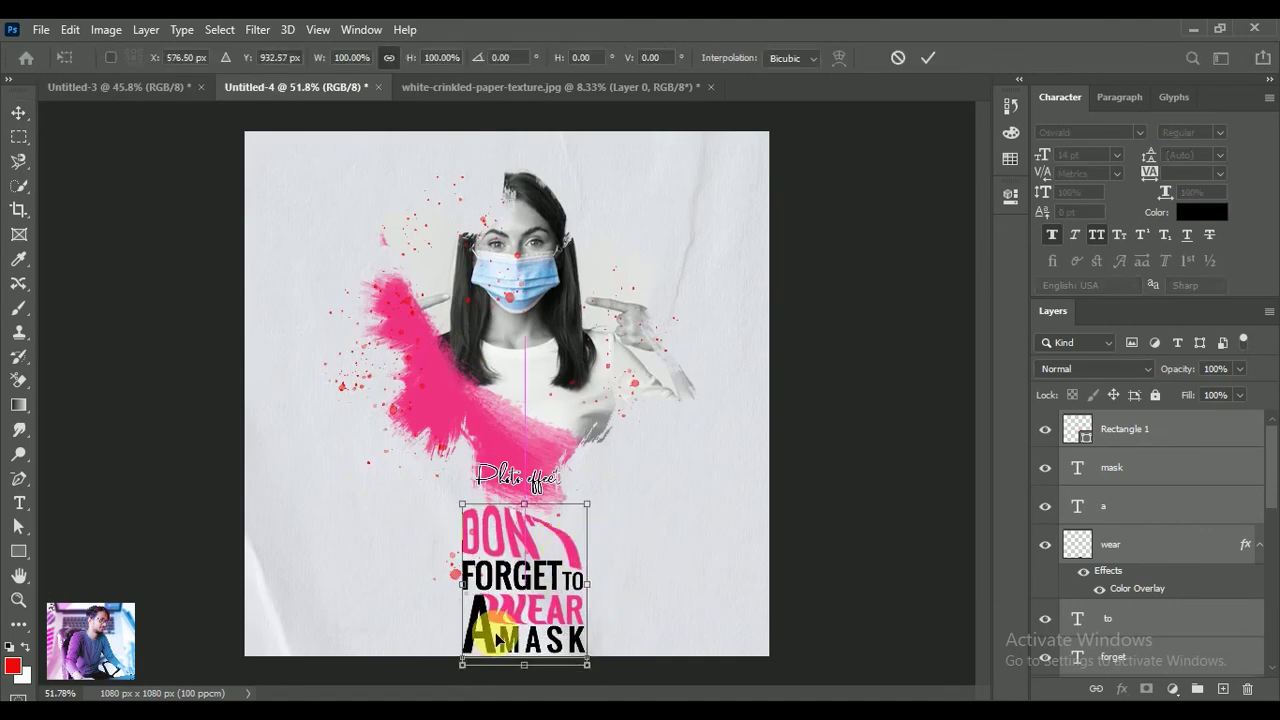
mouse_move(462, 664)
left_mouse_down()
mouse_move(489, 638)
mouse_move(476, 646)
left_mouse_up()
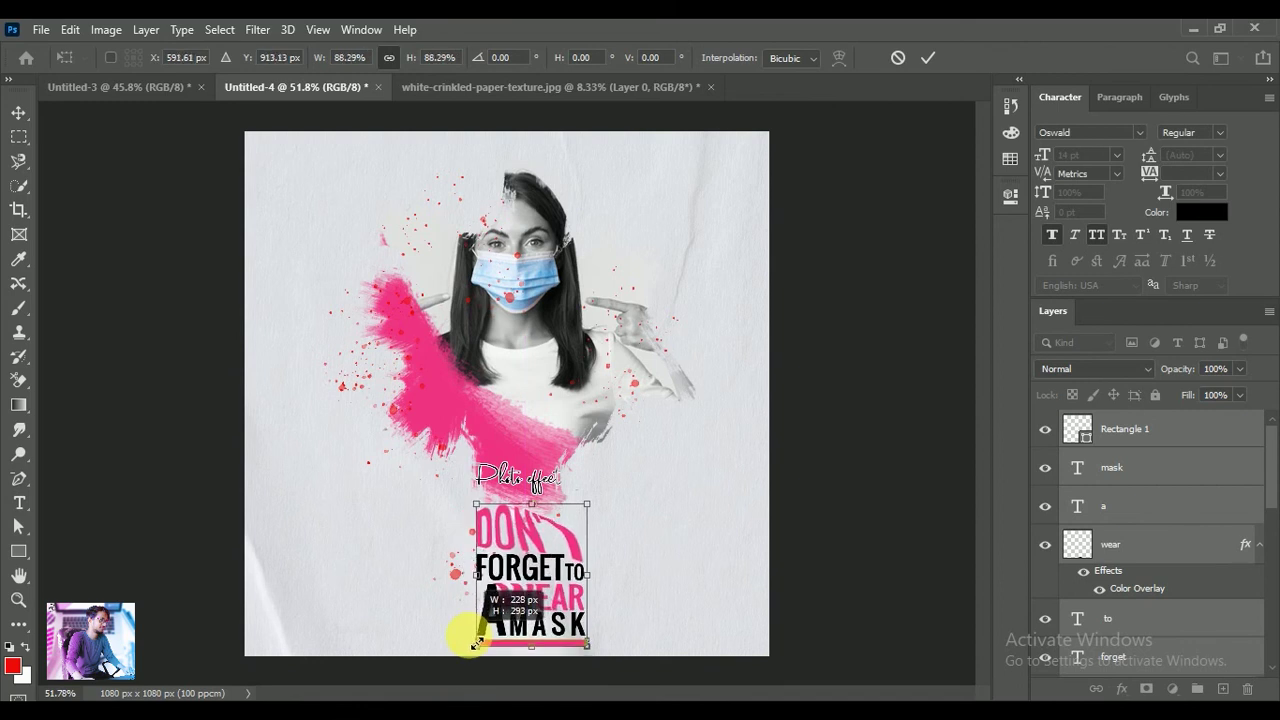
left_click(929, 62)
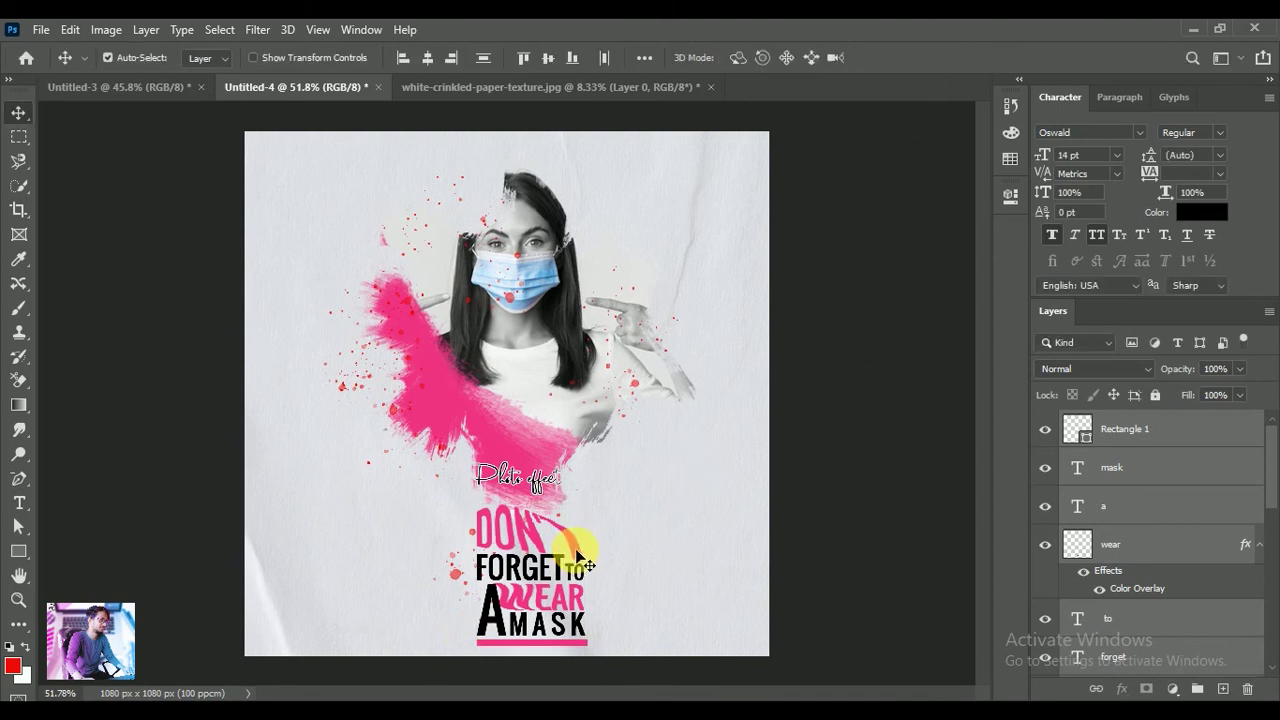
left_click_drag(568, 556, 564, 557)
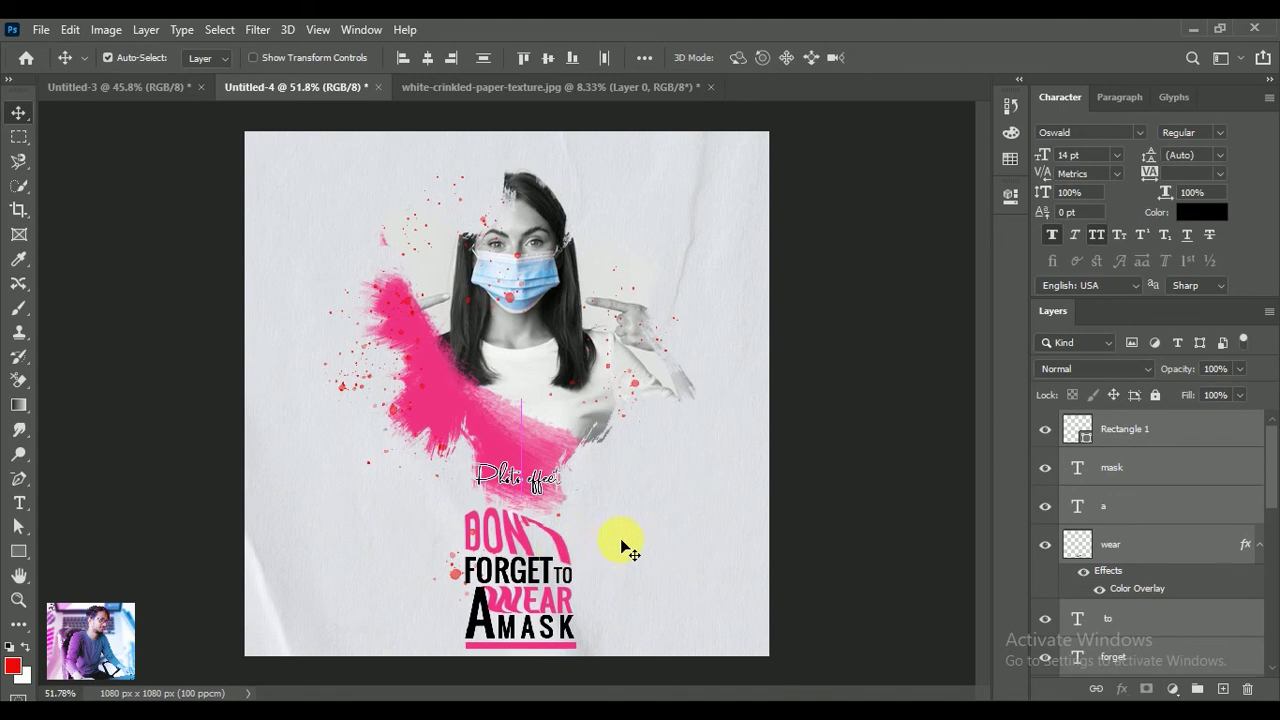
left_click(1143, 548)
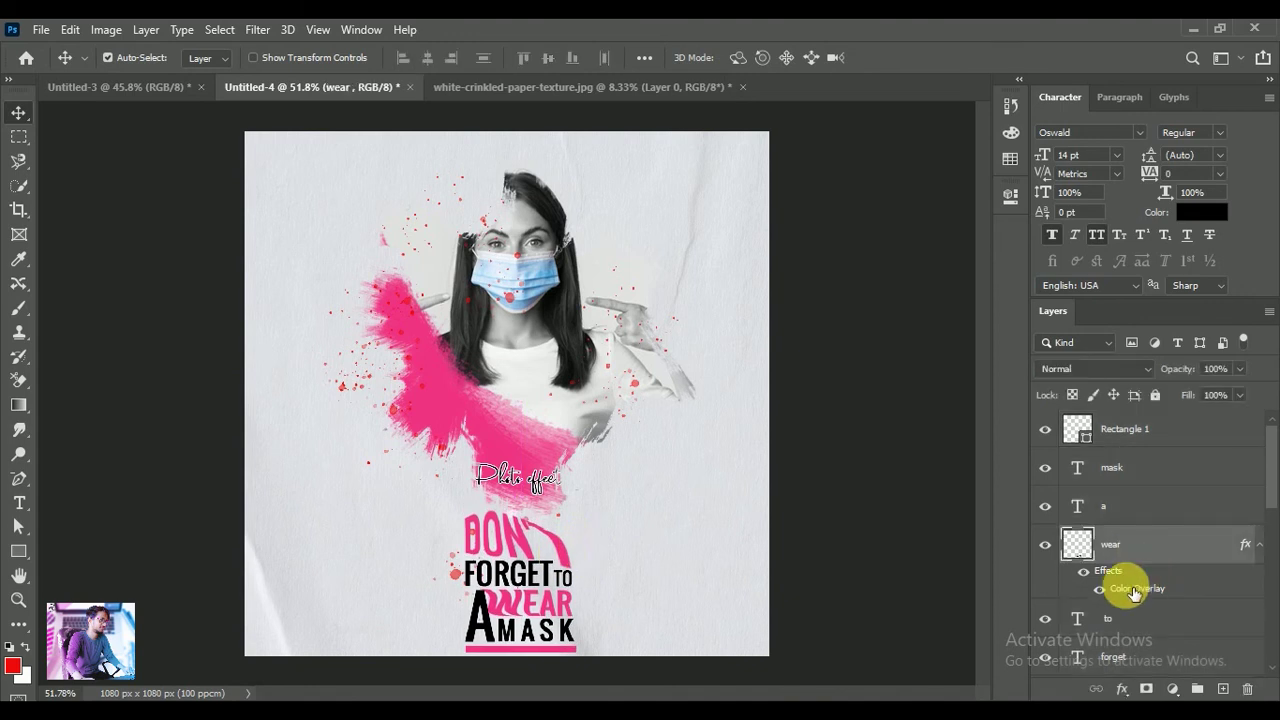
Change the wear layer's Color Overlay to a saturated red
double_click(1133, 590)
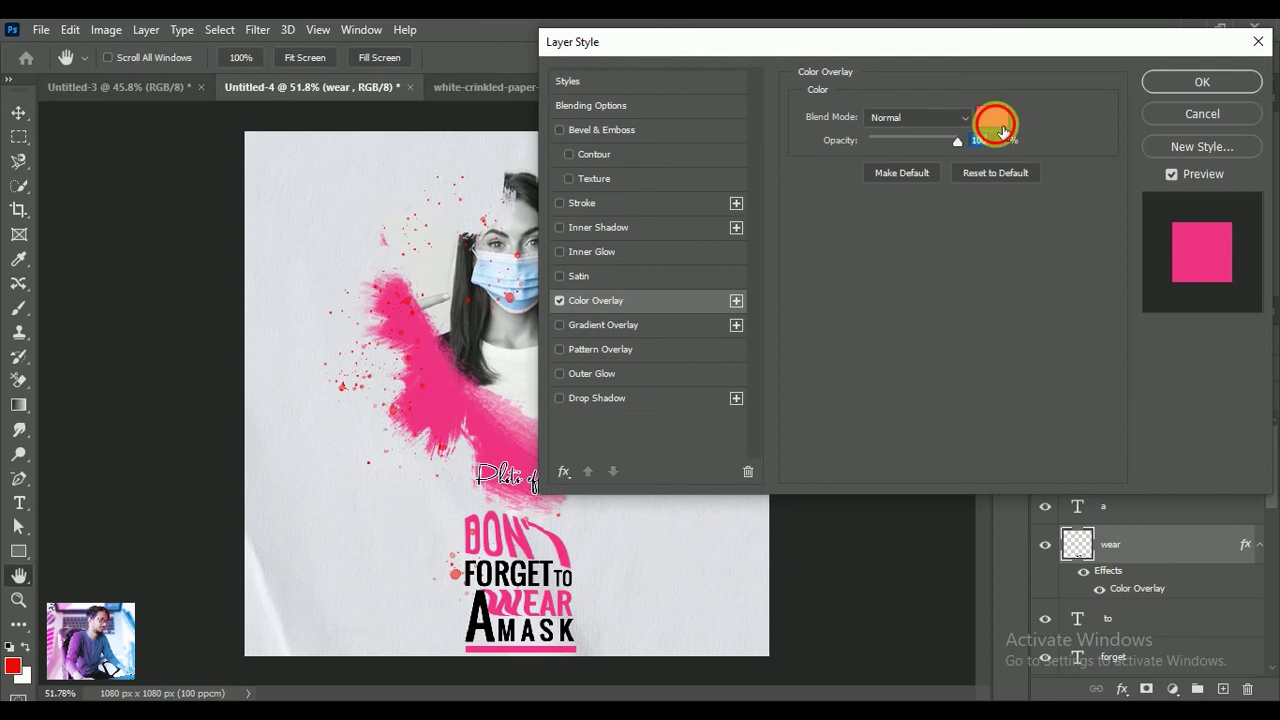
left_click(992, 117)
left_click(1025, 217)
left_click(986, 228)
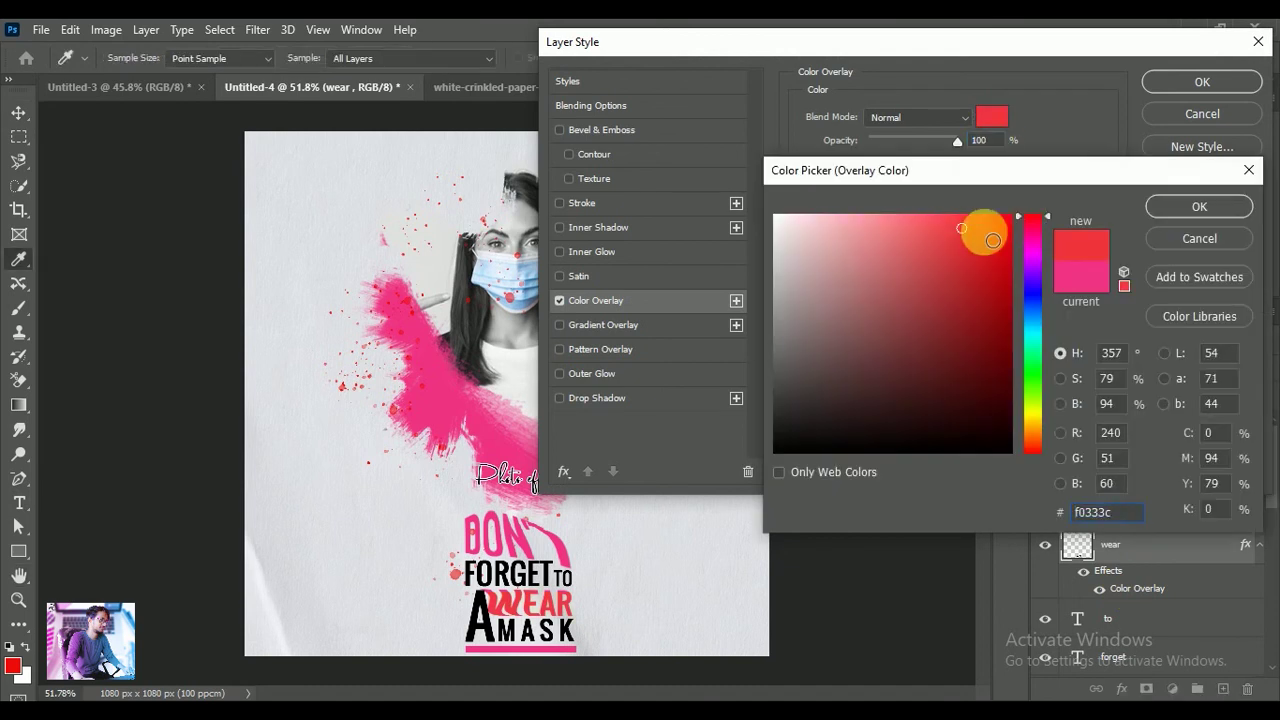
left_click(1180, 214)
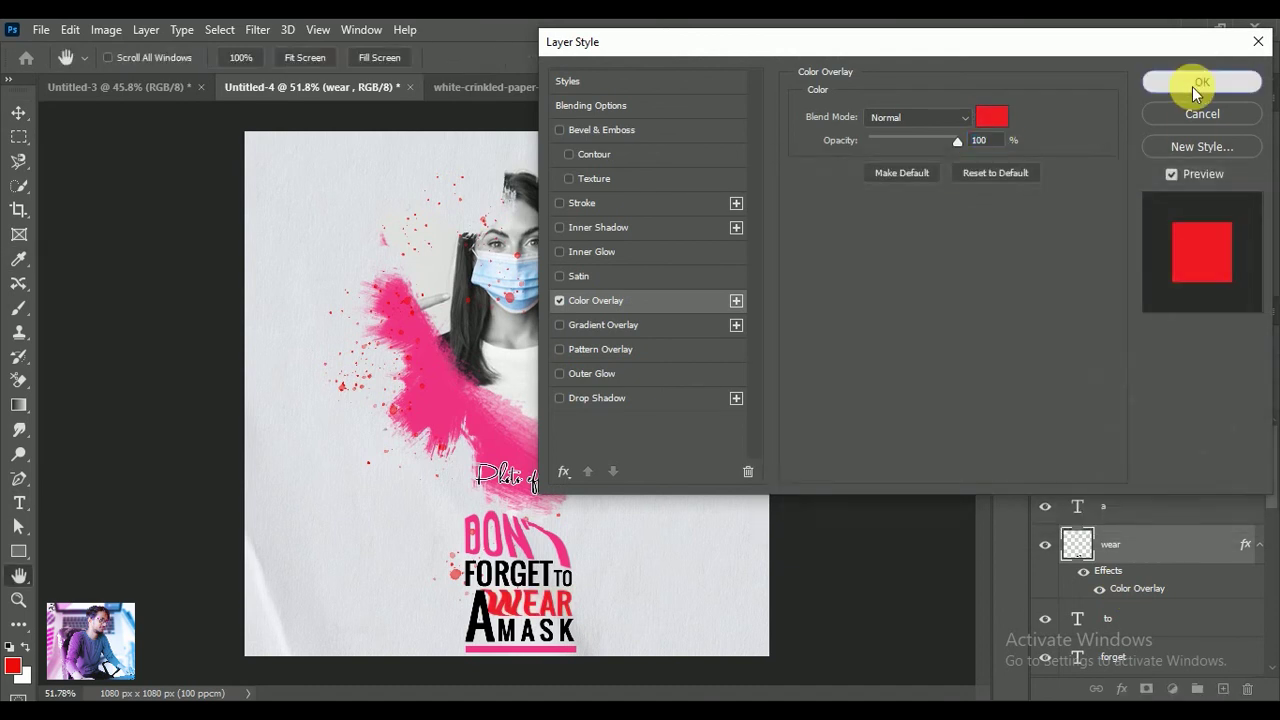
left_click(1192, 86)
scroll(1137, 590, "down", 2)
Set the Don't layer's overlay to the red sampled from the wear lettering
left_click(1136, 585)
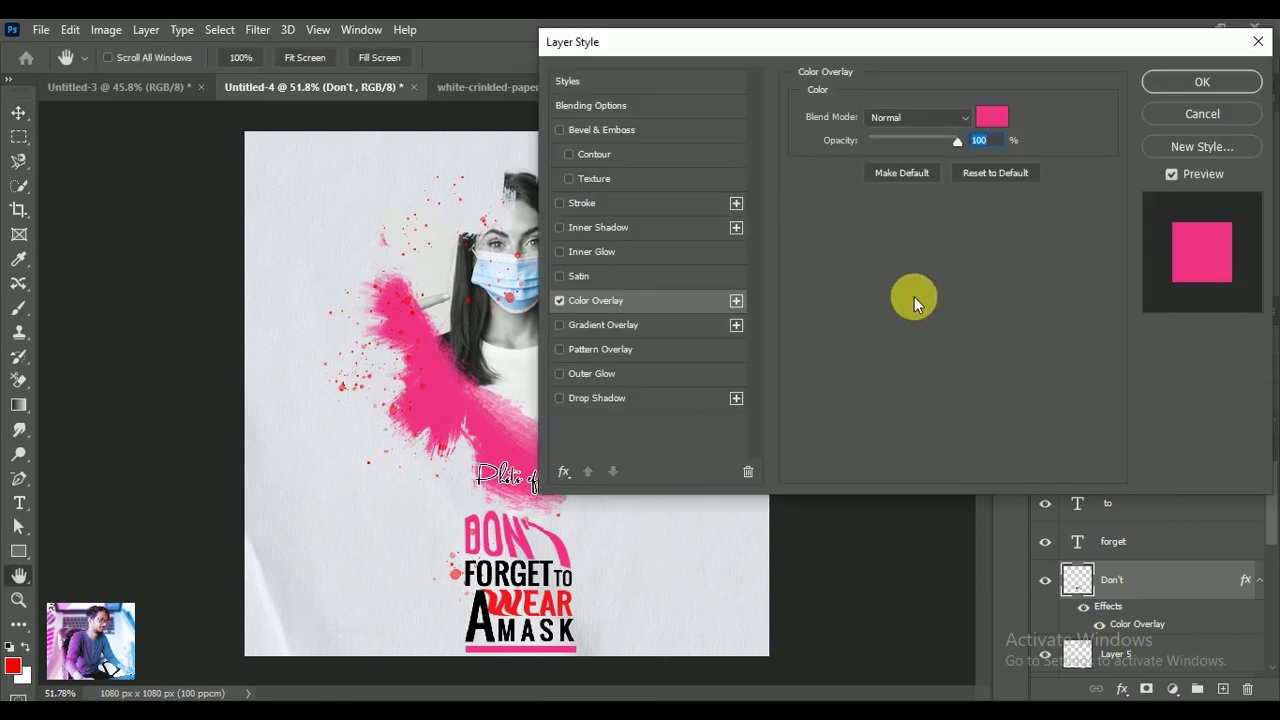
left_click(992, 117)
left_click(508, 608)
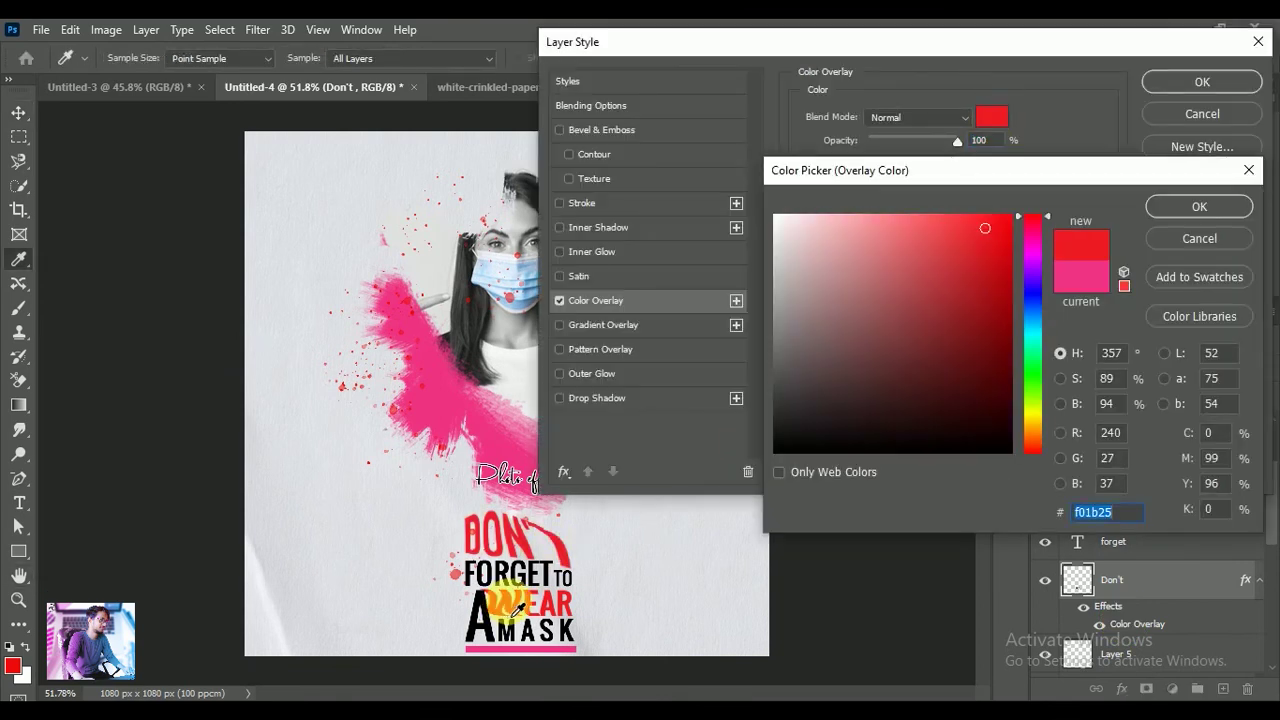
left_click(1185, 206)
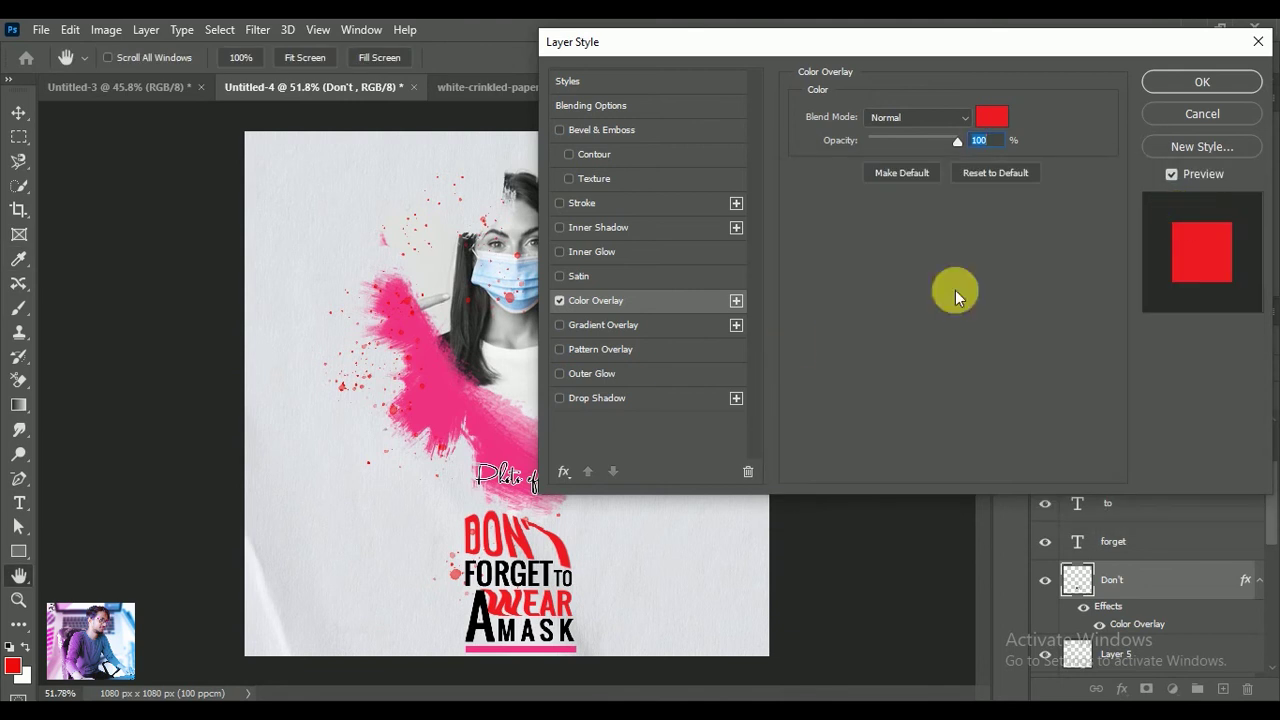
Add a 3 px black Stroke to the DON'T lettering
left_click(575, 203)
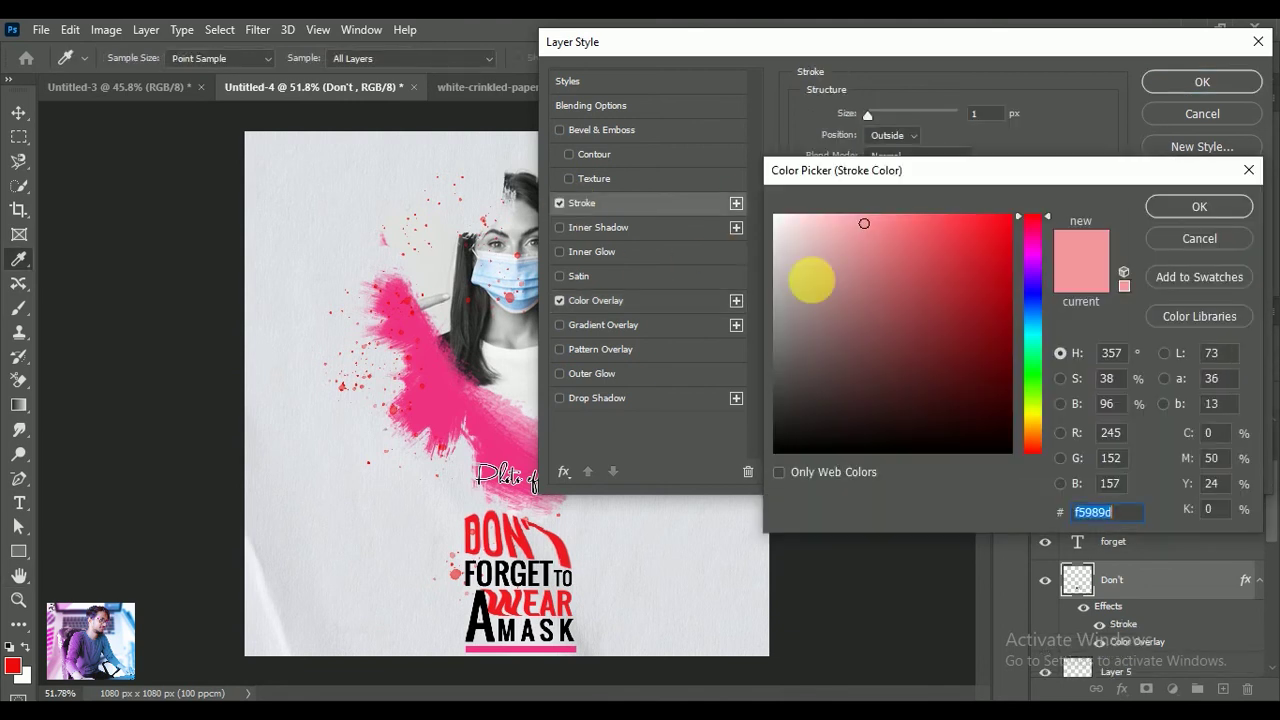
left_click_drag(851, 406, 742, 490)
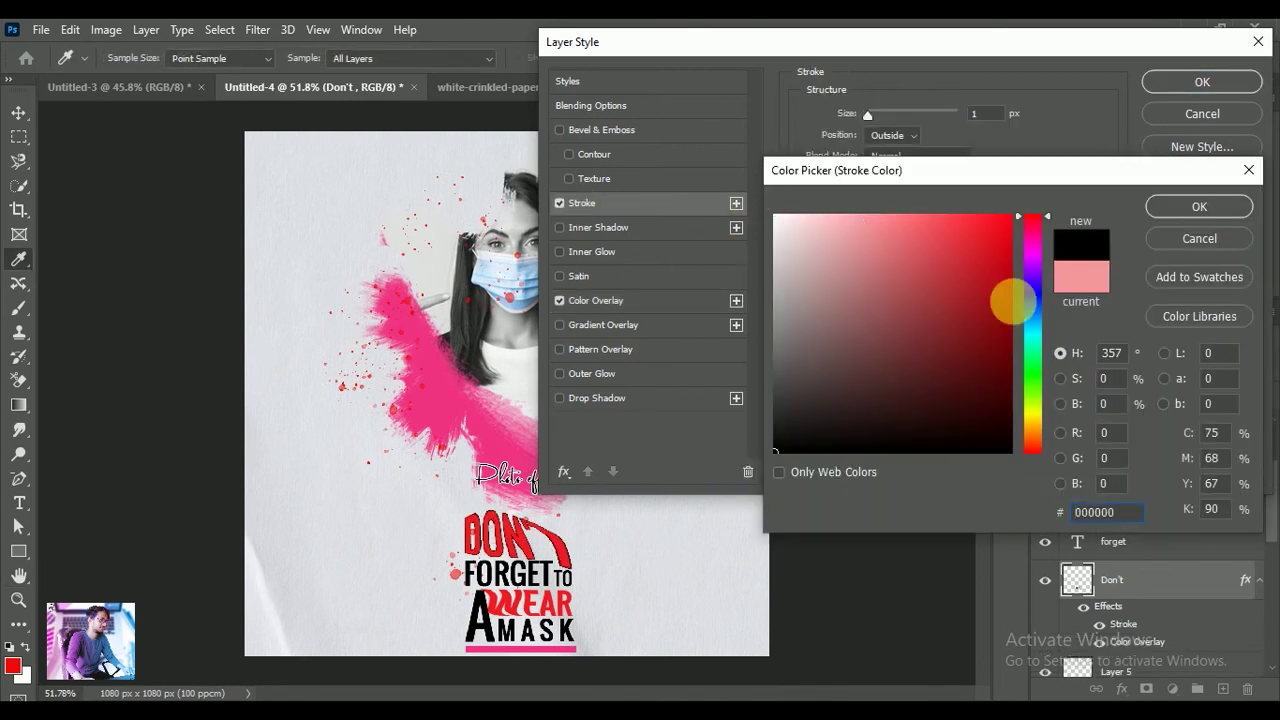
key("Return")
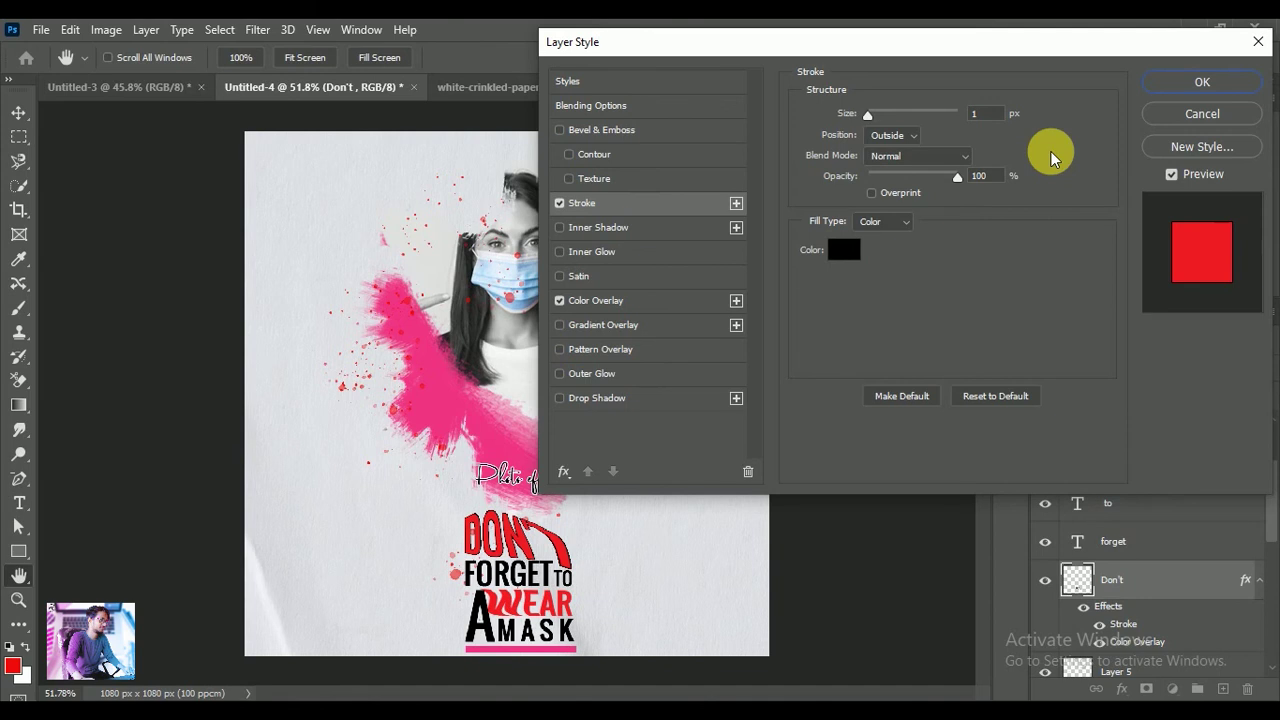
double_click(977, 115)
type("3")
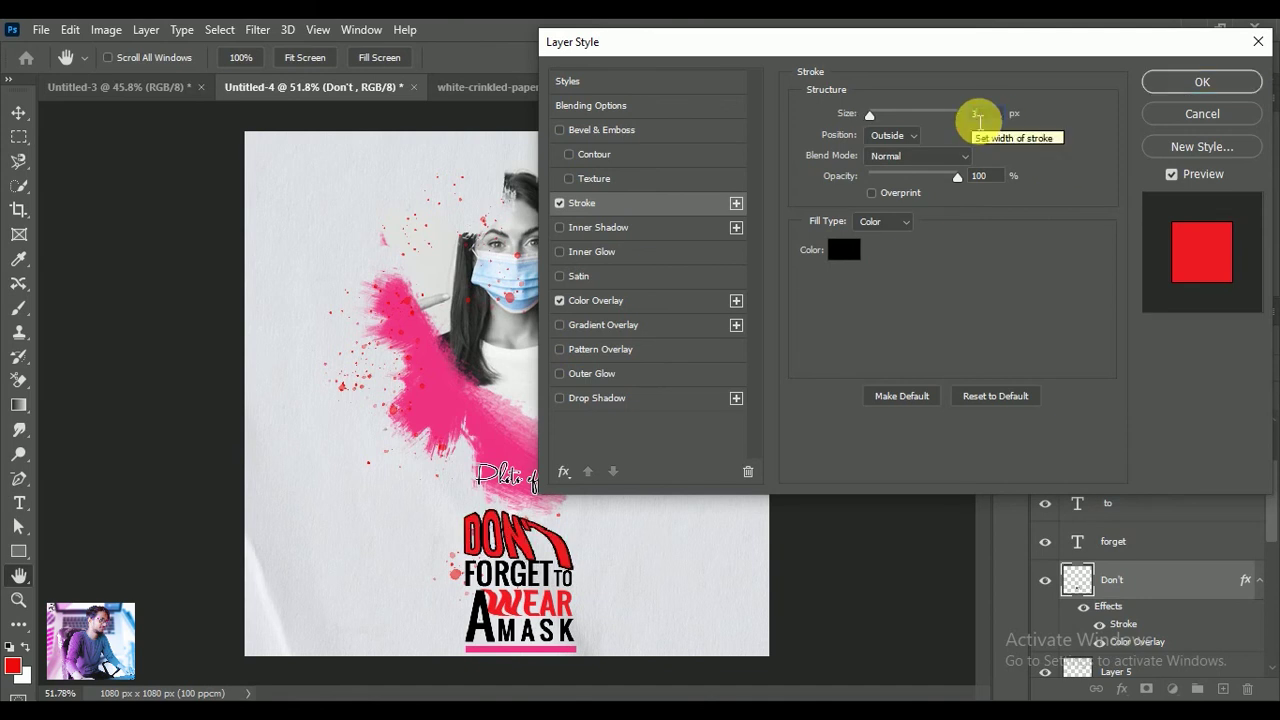
double_click(967, 117)
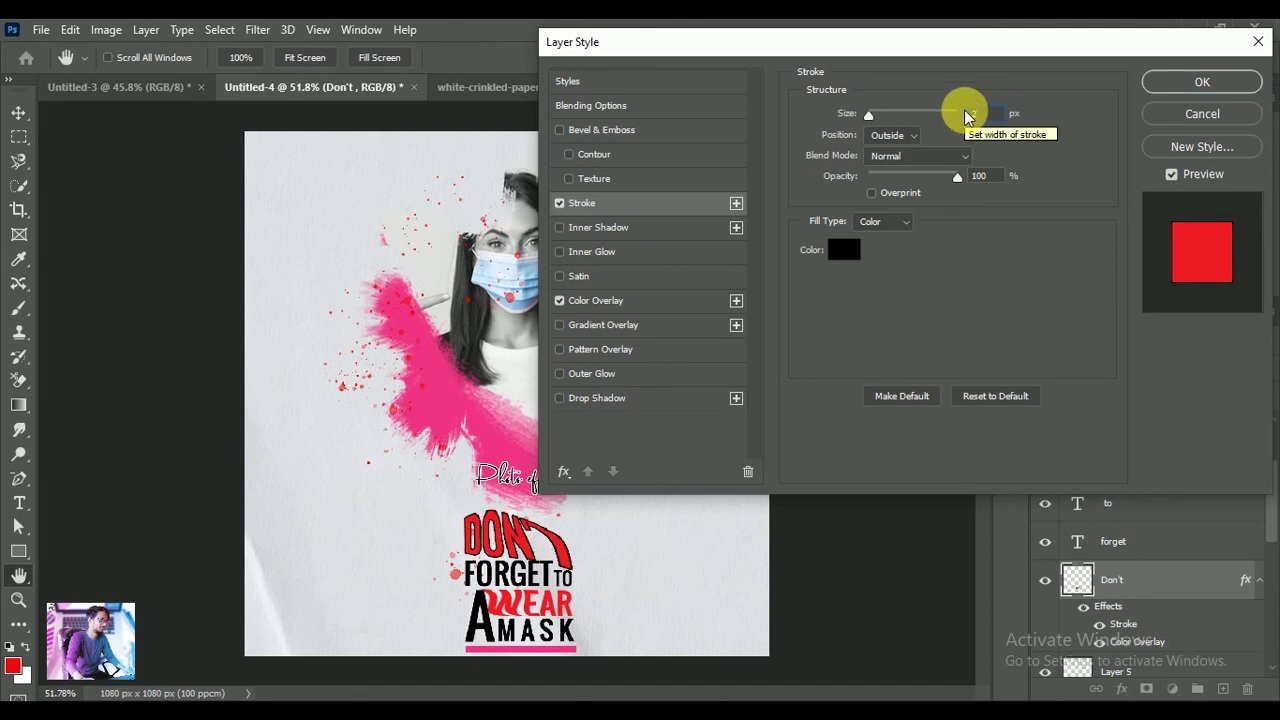
type("2")
left_click(1190, 84)
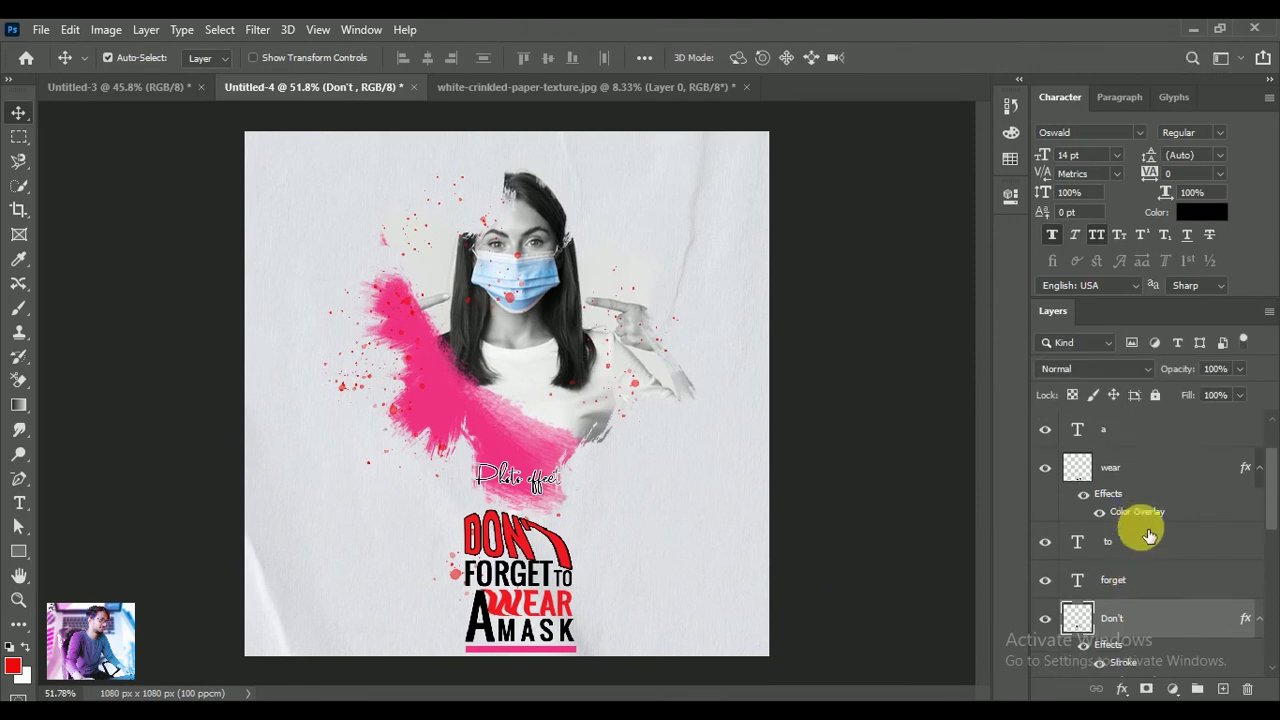
scroll(1145, 522, "up", 1)
Add a 2 px black Stroke to the WEAR lettering
left_click(1149, 519)
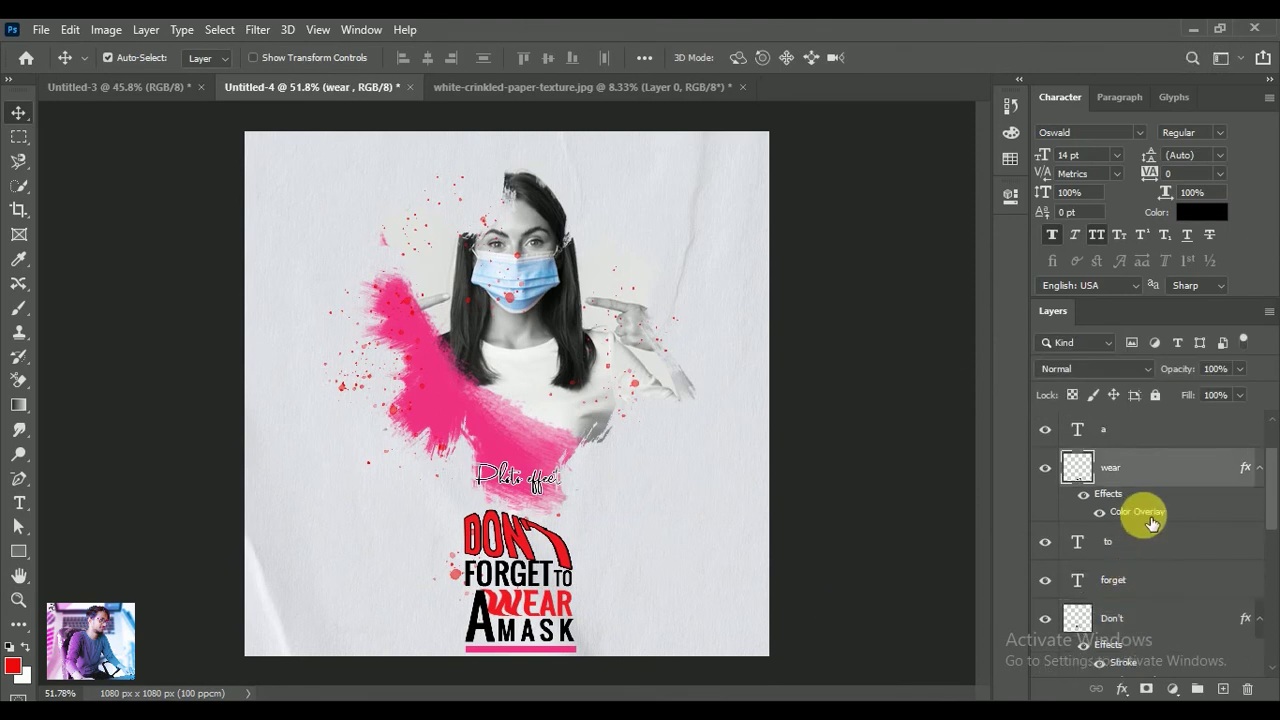
double_click(1137, 512)
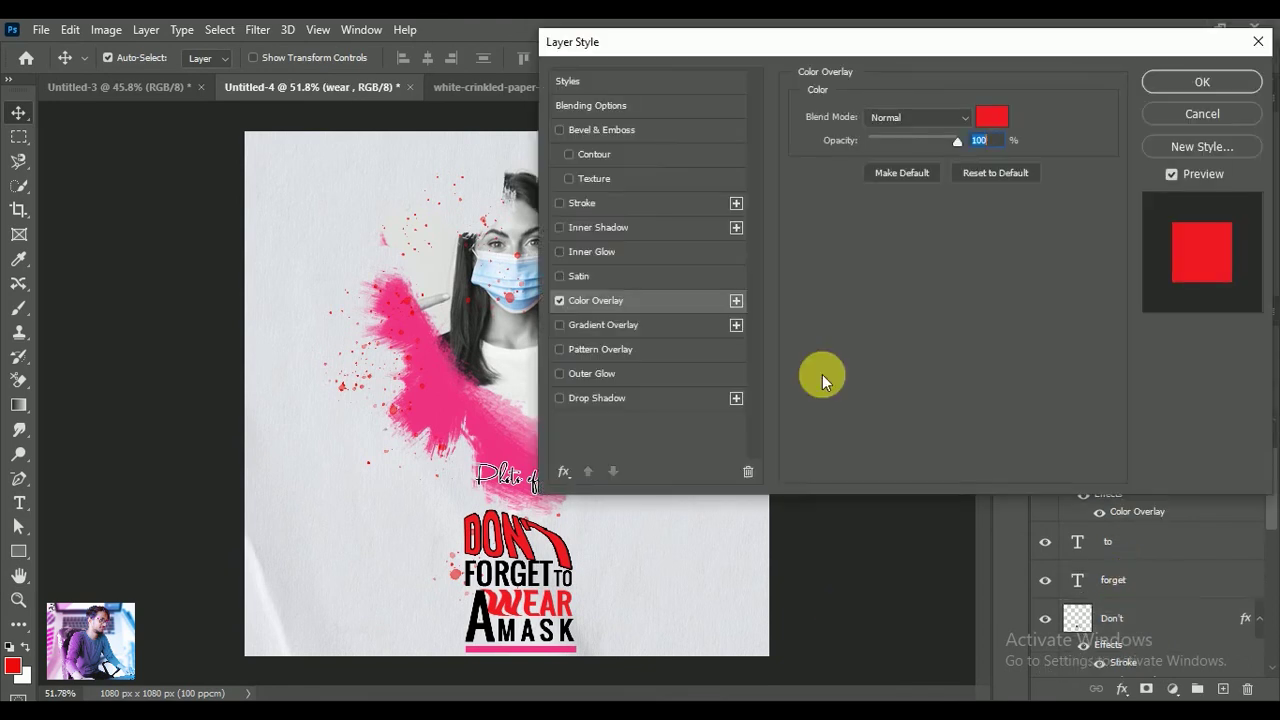
left_click(560, 203)
left_click(620, 206)
double_click(975, 114)
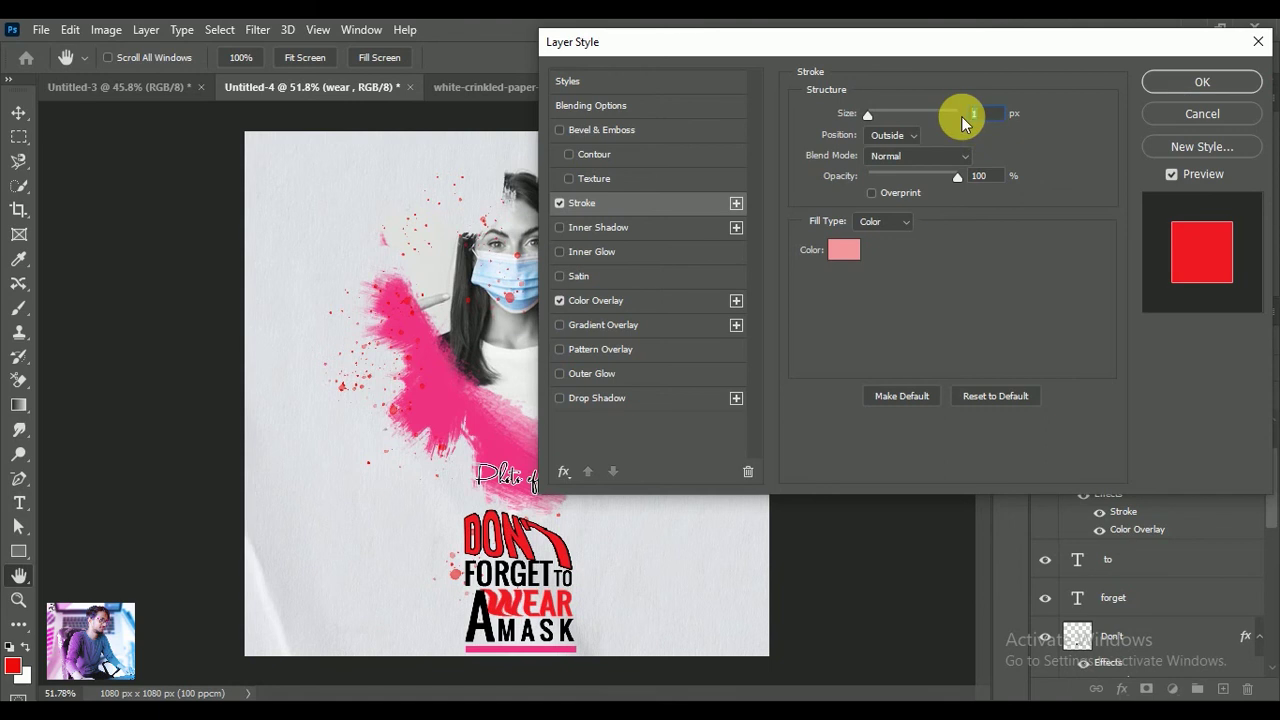
type("2")
left_click(850, 253)
left_click(776, 451)
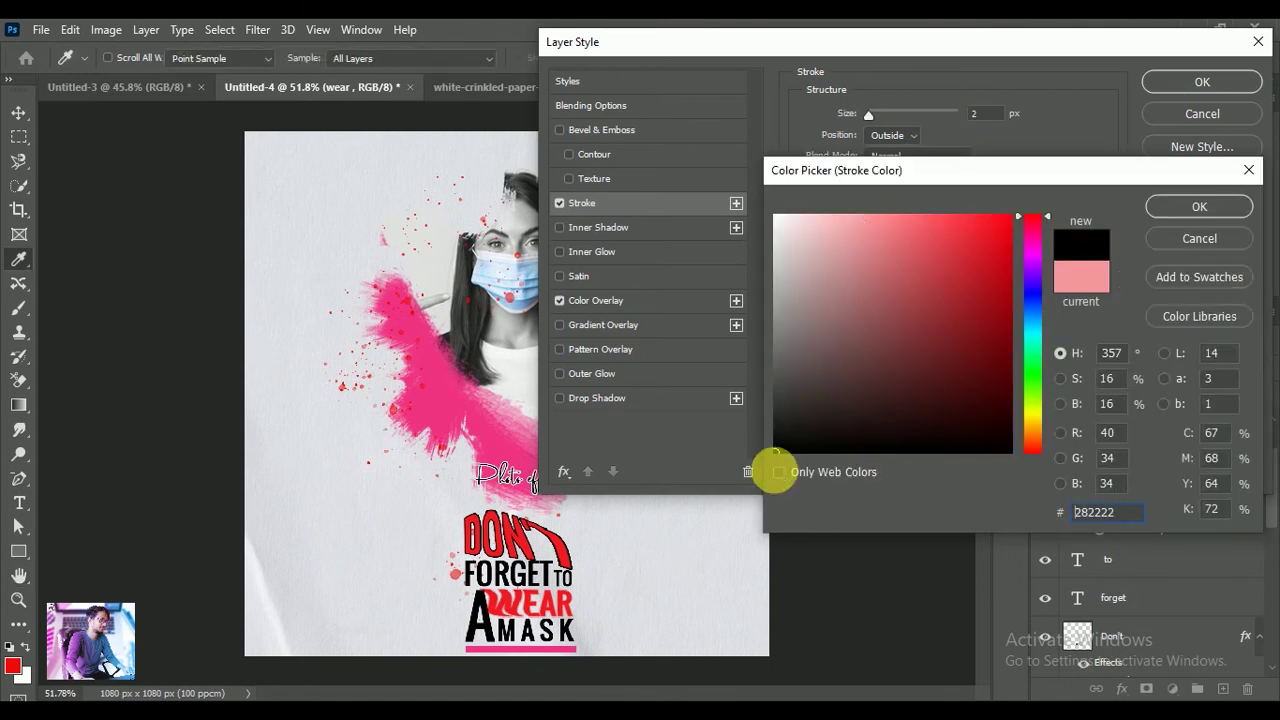
left_click(1199, 206)
left_click(1202, 82)
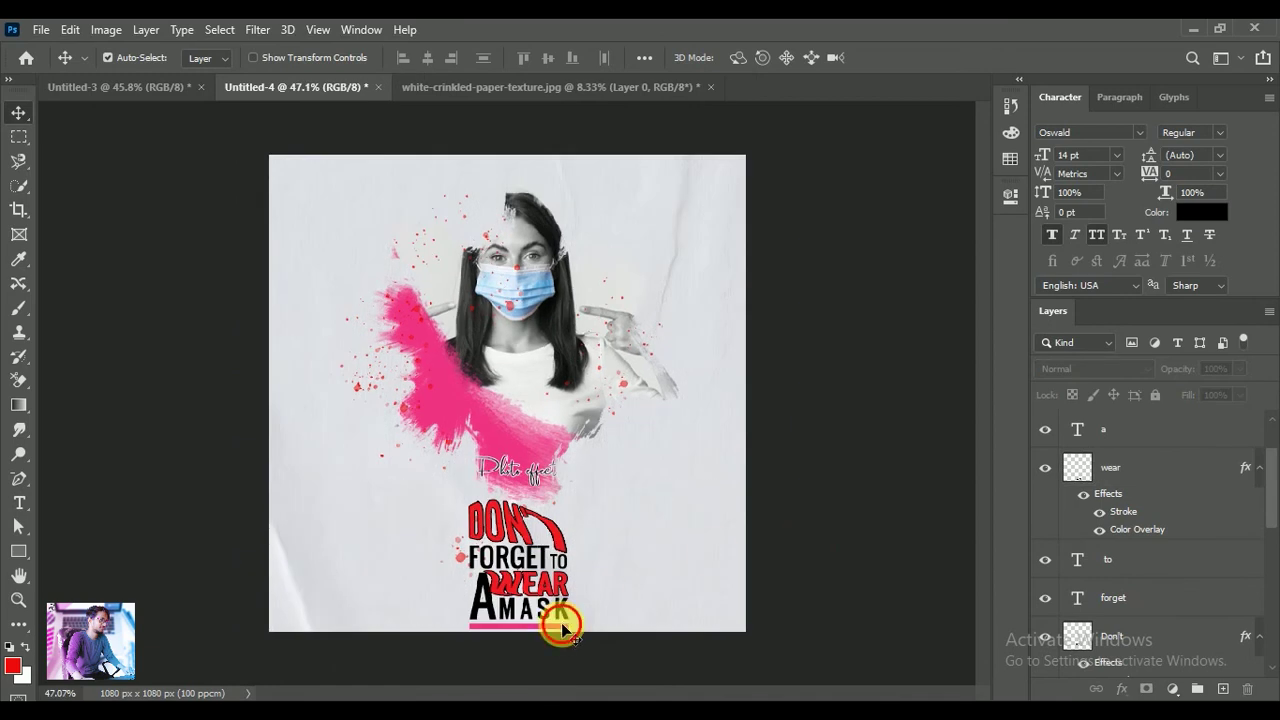
Refill Rectangle 1 under A MASK with red sampled from DON'T
double_click(1080, 430)
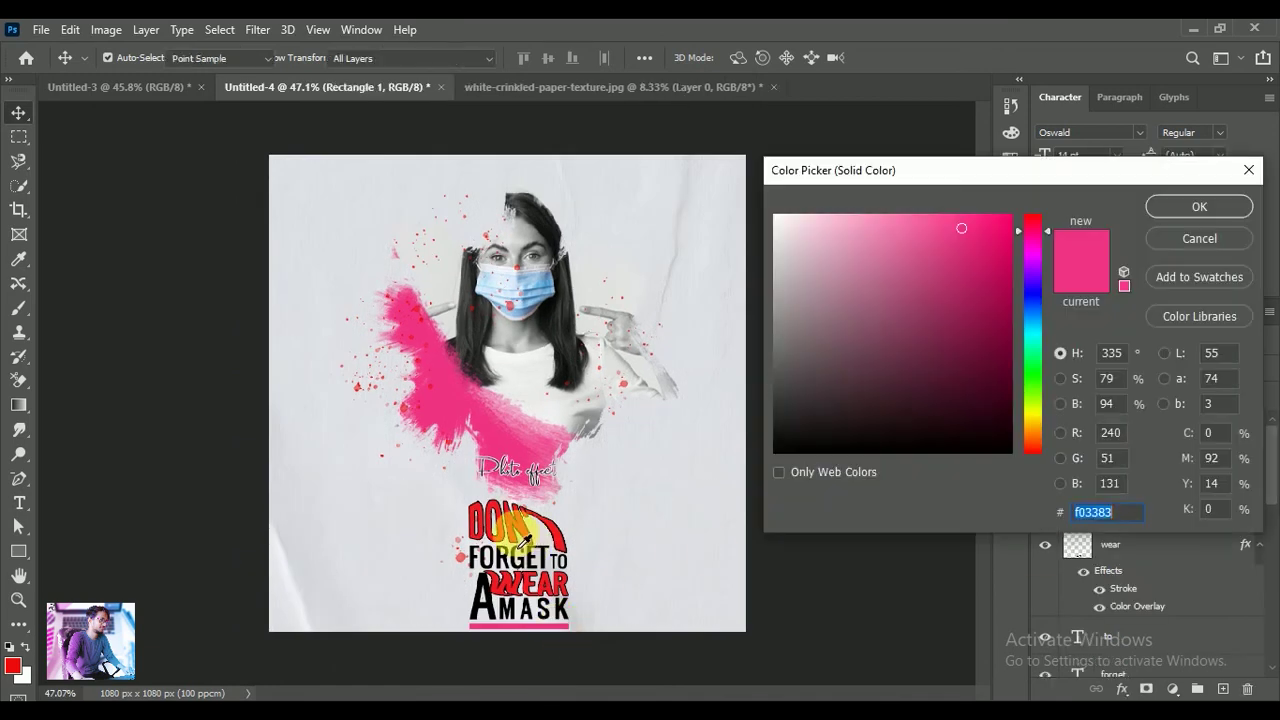
left_click(531, 546)
left_click(1164, 208)
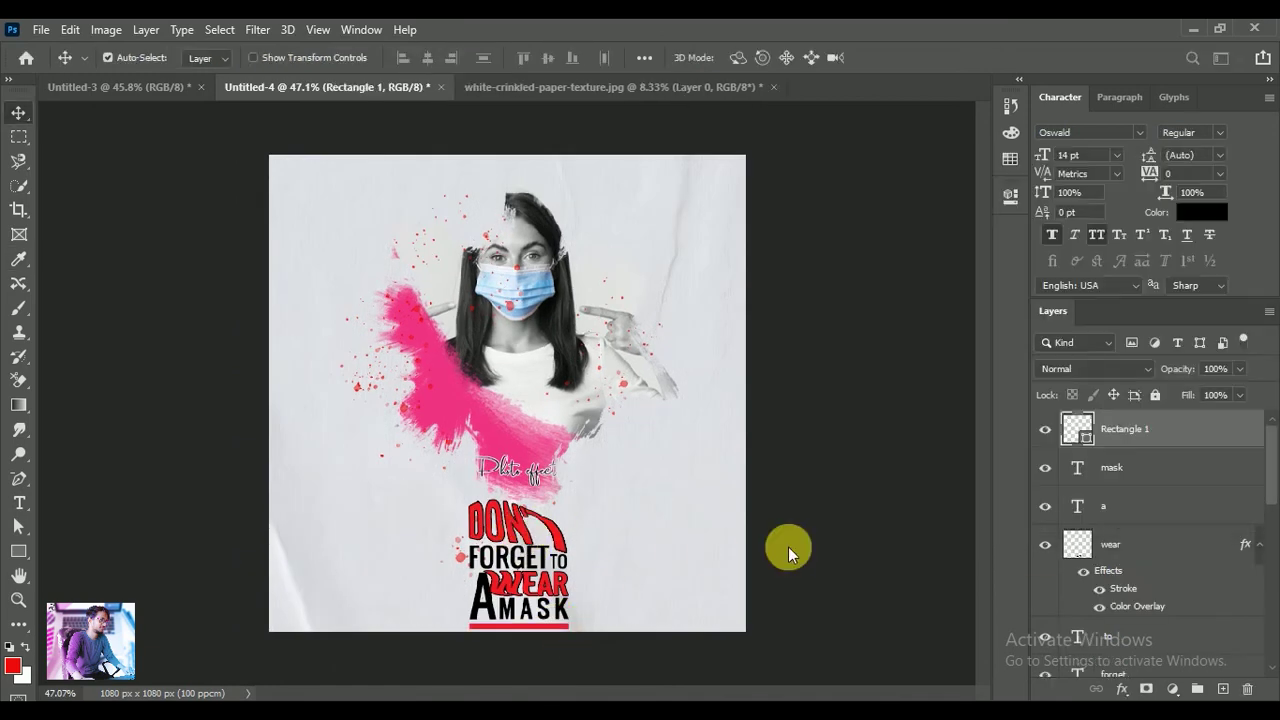
scroll(788, 546, "up", 1)
left_click(820, 533)
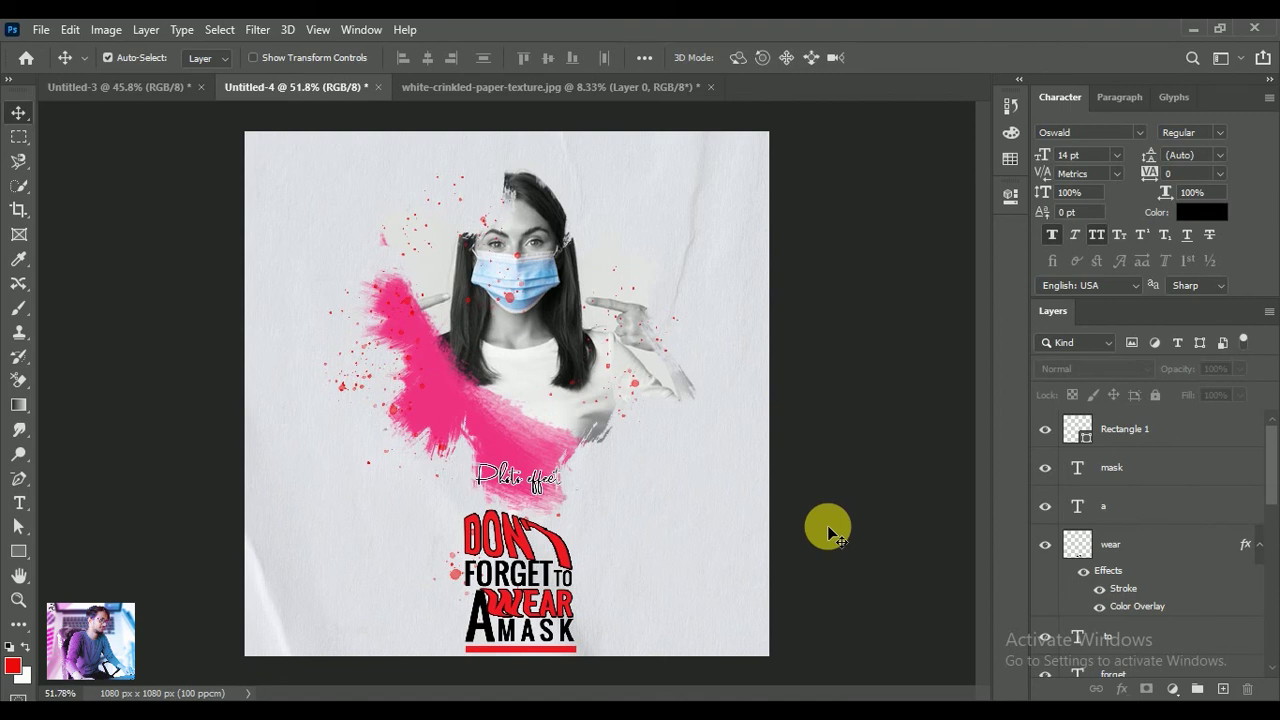
Type 'LOGO' and move it into the poster's top-left corner
left_click(18, 503)
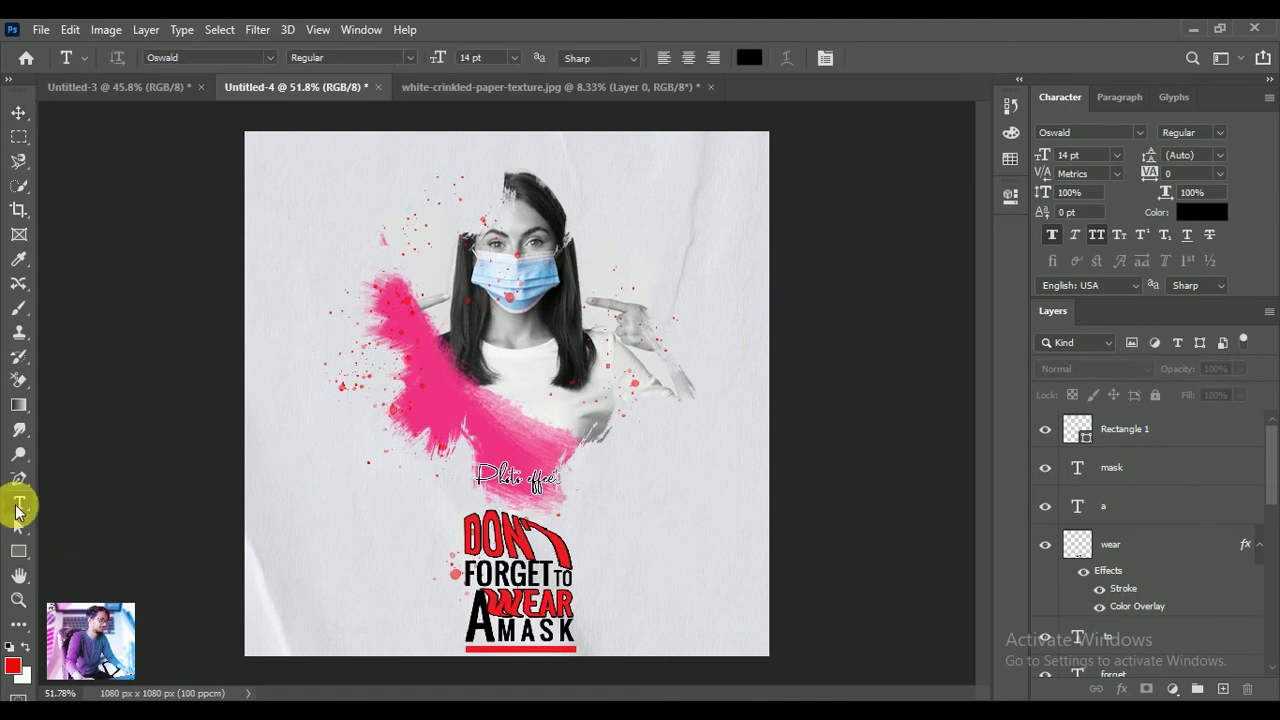
left_click(284, 255)
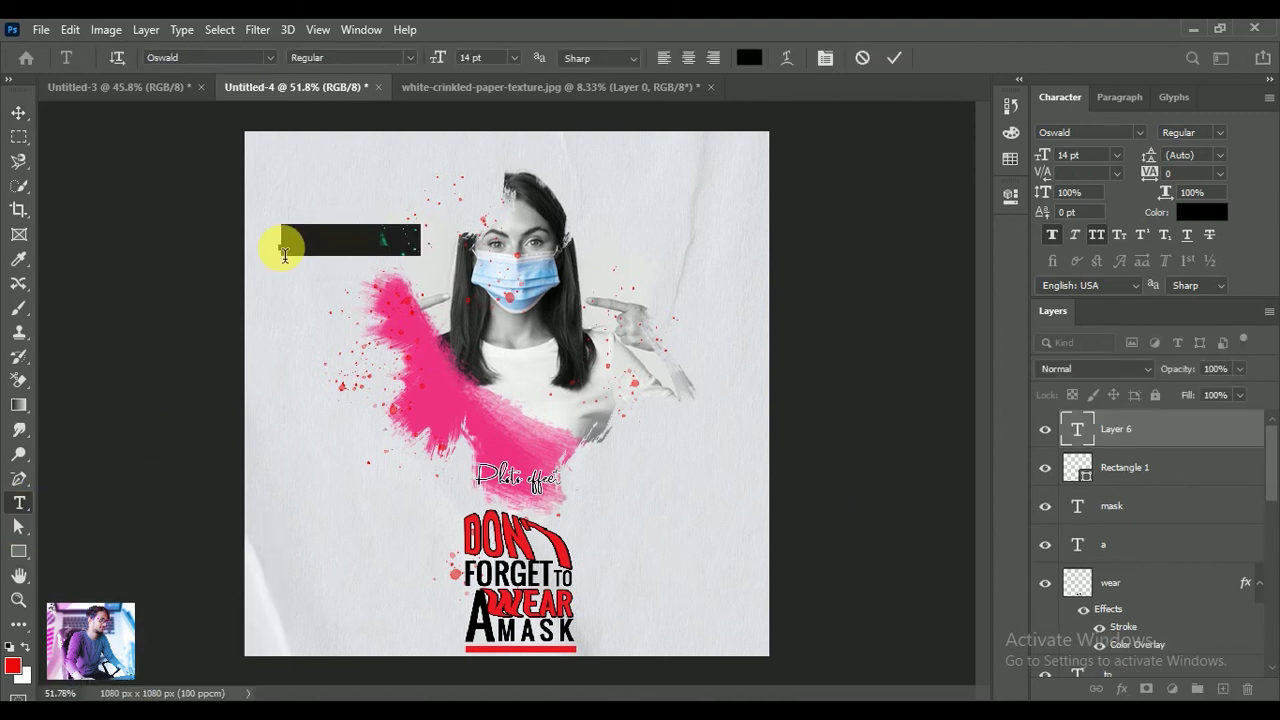
type("LOGO")
key("ctrl+Return")
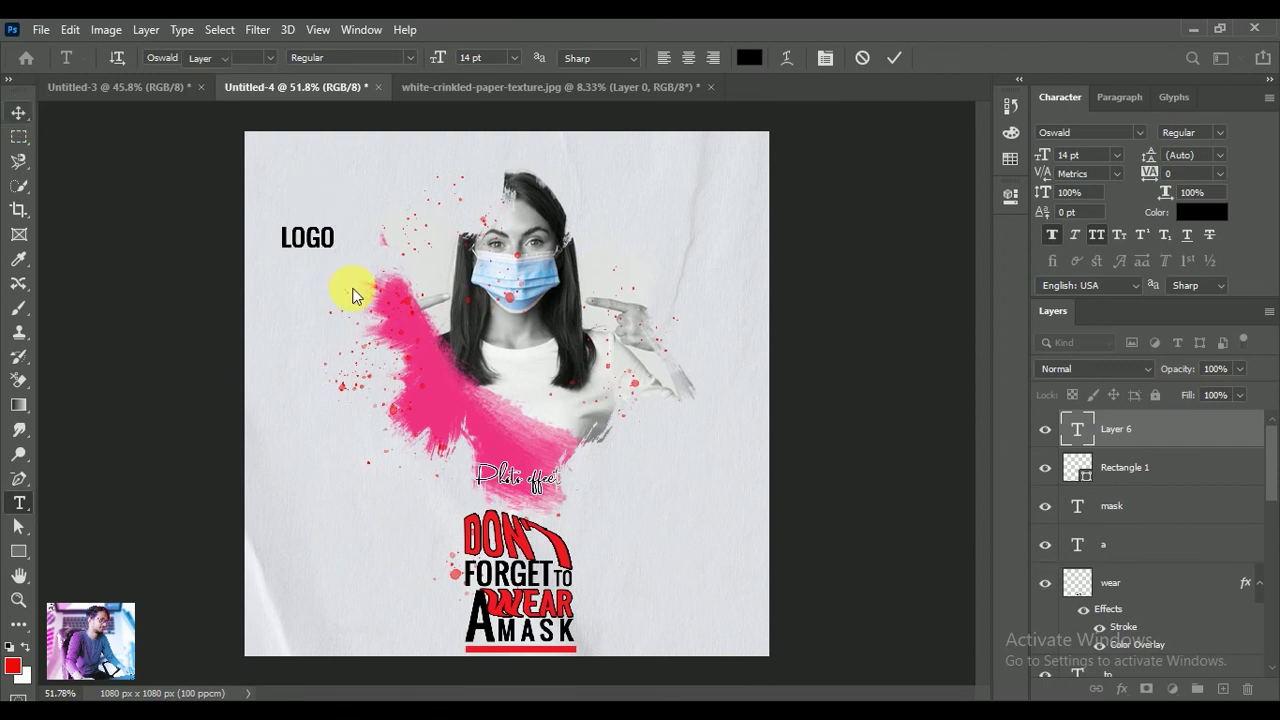
left_click(18, 112)
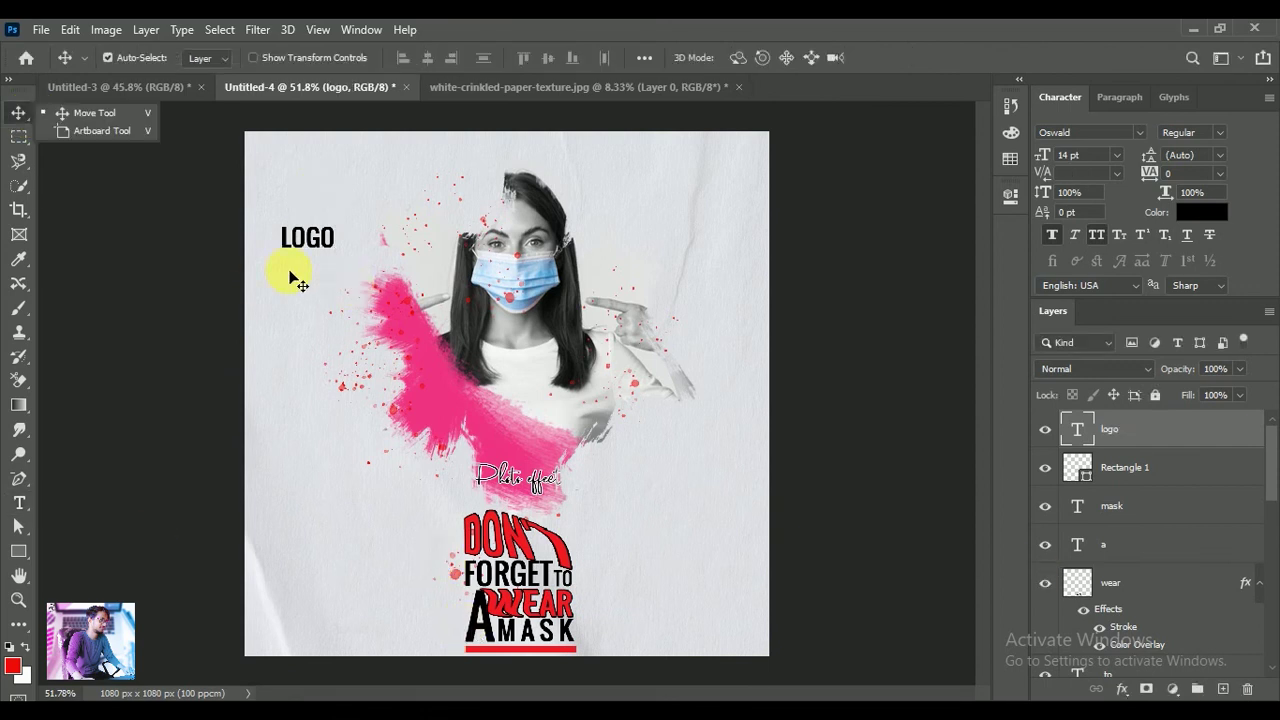
left_click_drag(321, 240, 306, 175)
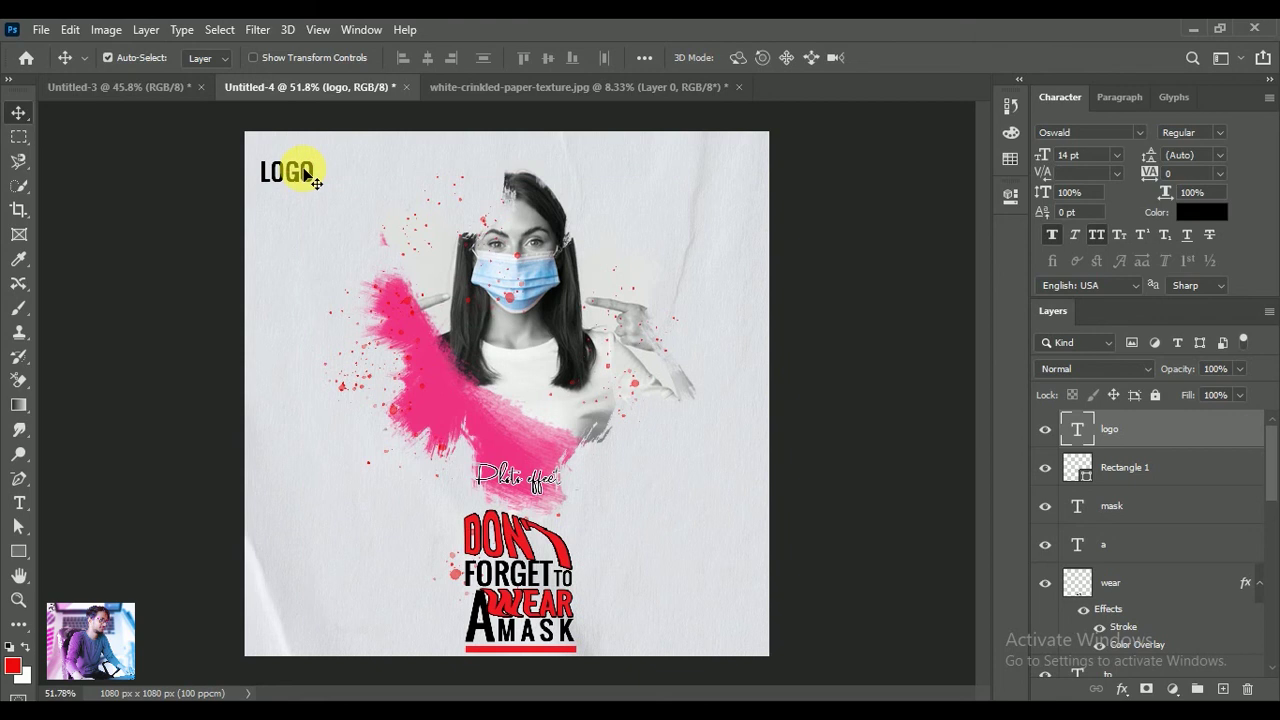
left_click_drag(309, 172, 304, 171)
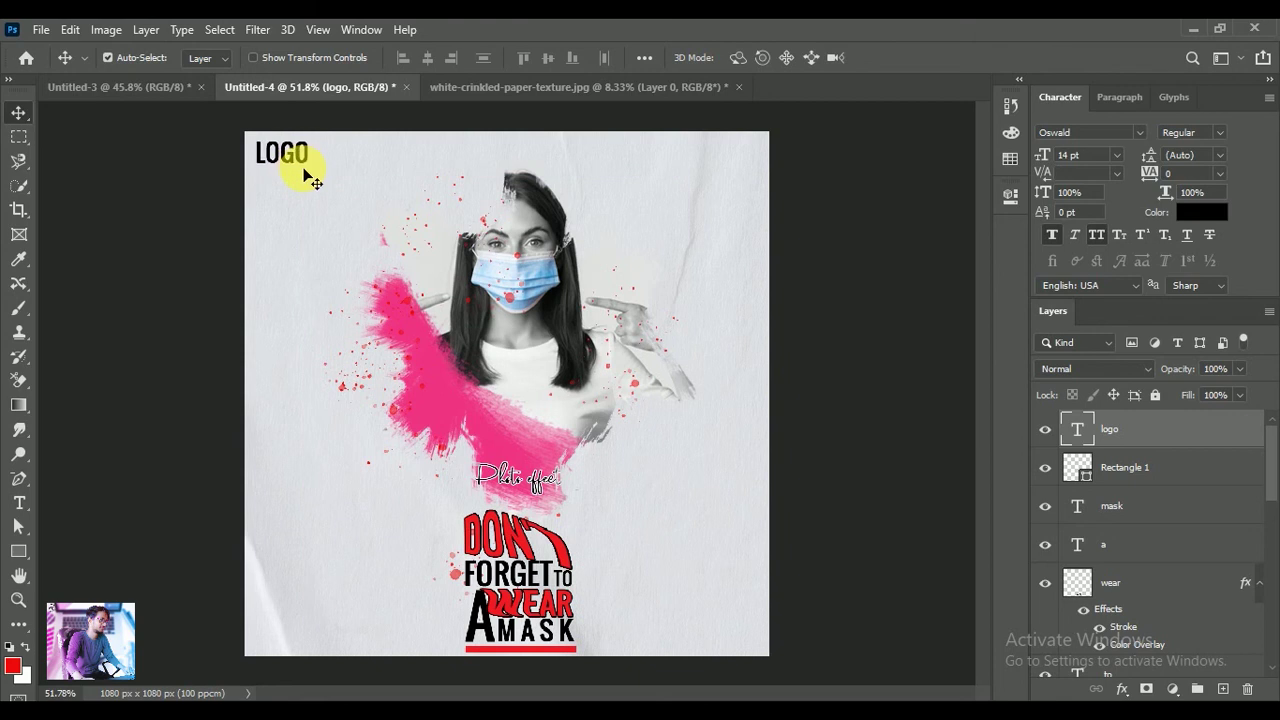
Make LOGO DemiBold with -25 tracking, coloured pink from the brush splash
left_click(1220, 140)
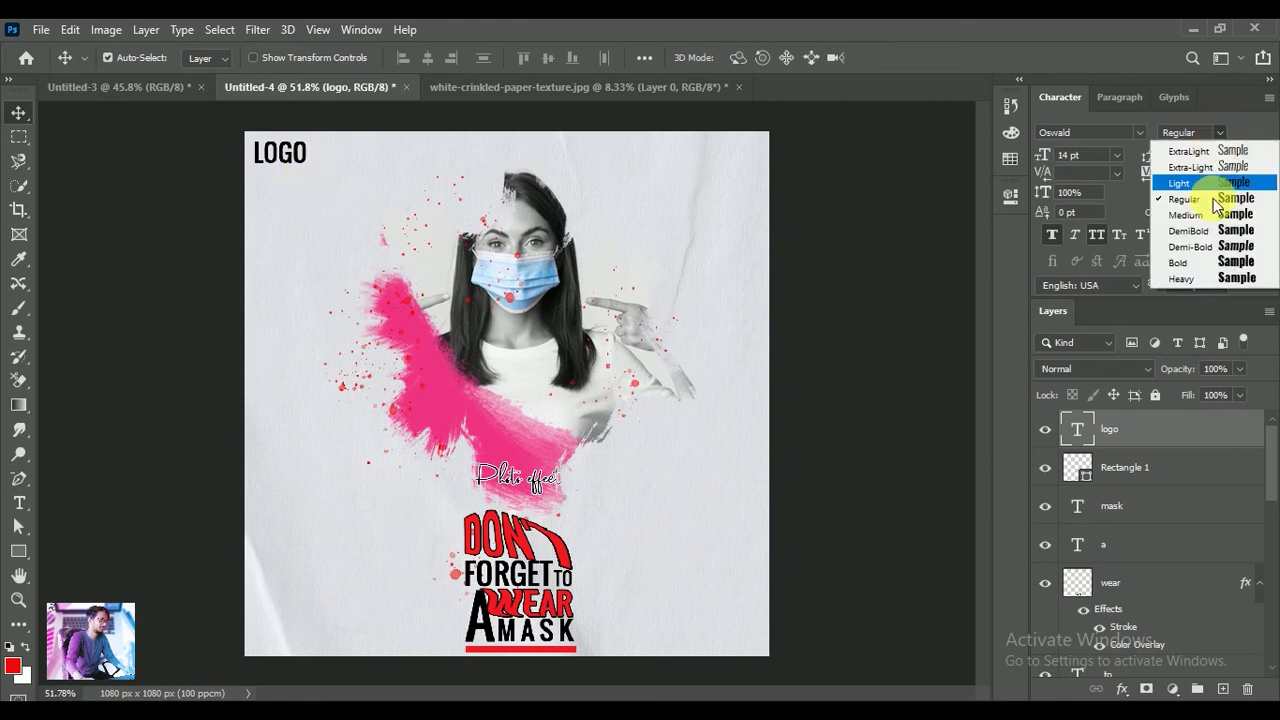
left_click(1210, 233)
left_click(1220, 173)
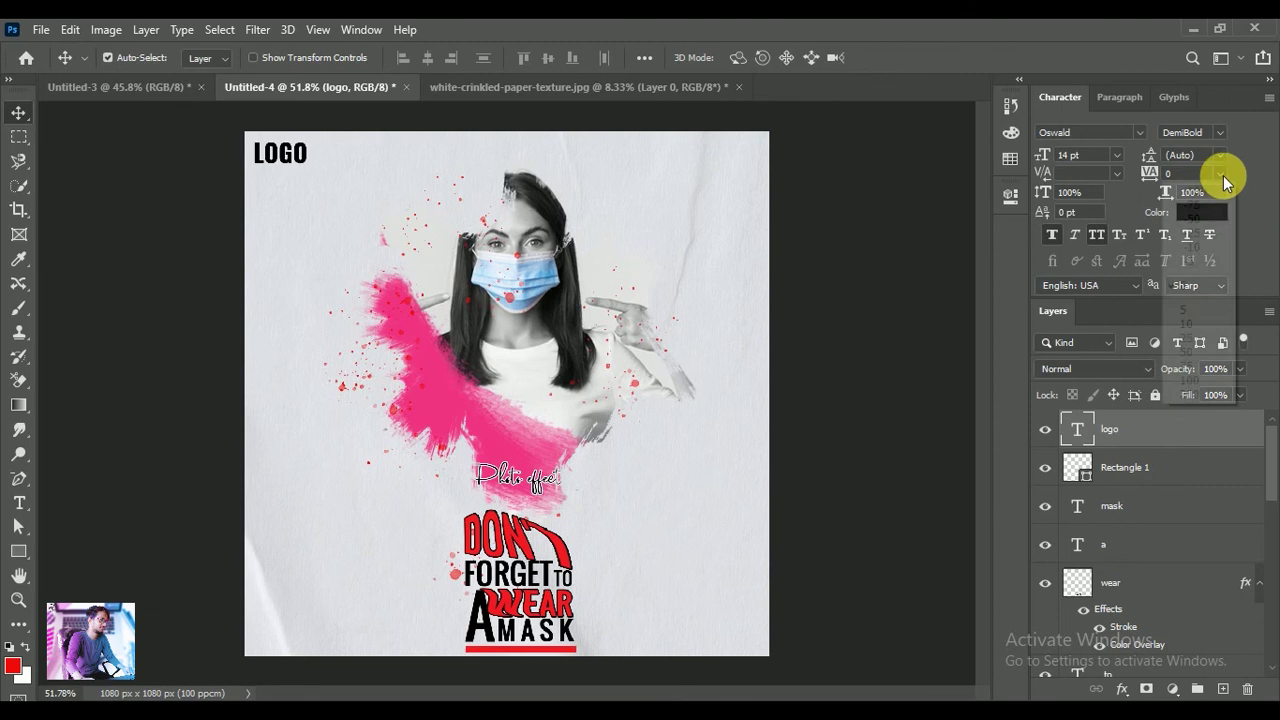
left_click(1208, 243)
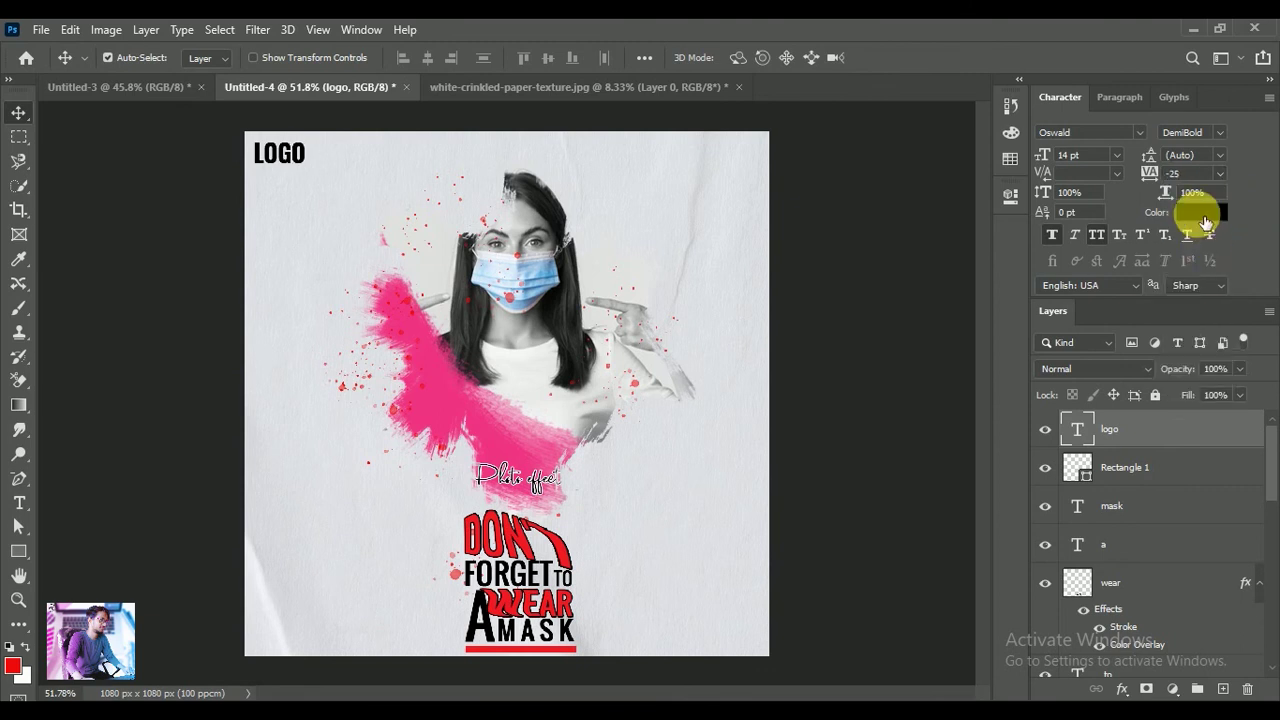
left_click(1200, 212)
left_click(560, 550)
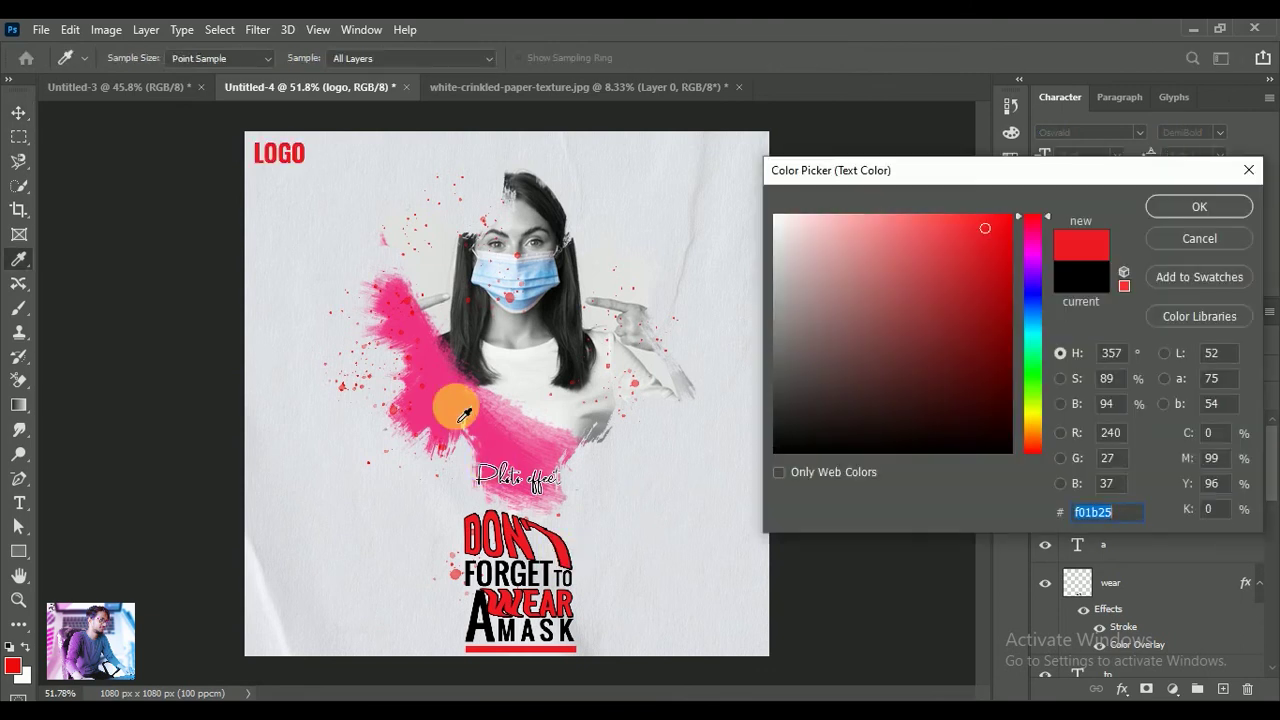
left_click(457, 409)
left_click(1197, 212)
key("v")
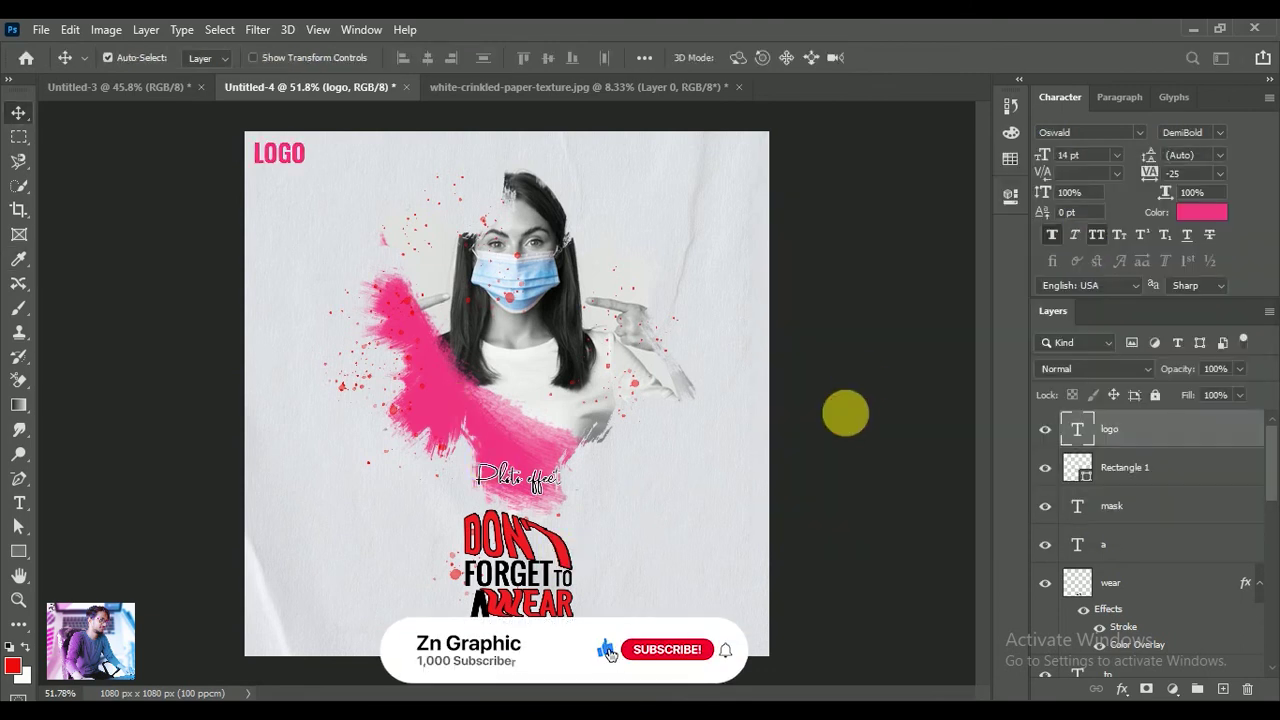
left_click(845, 418)
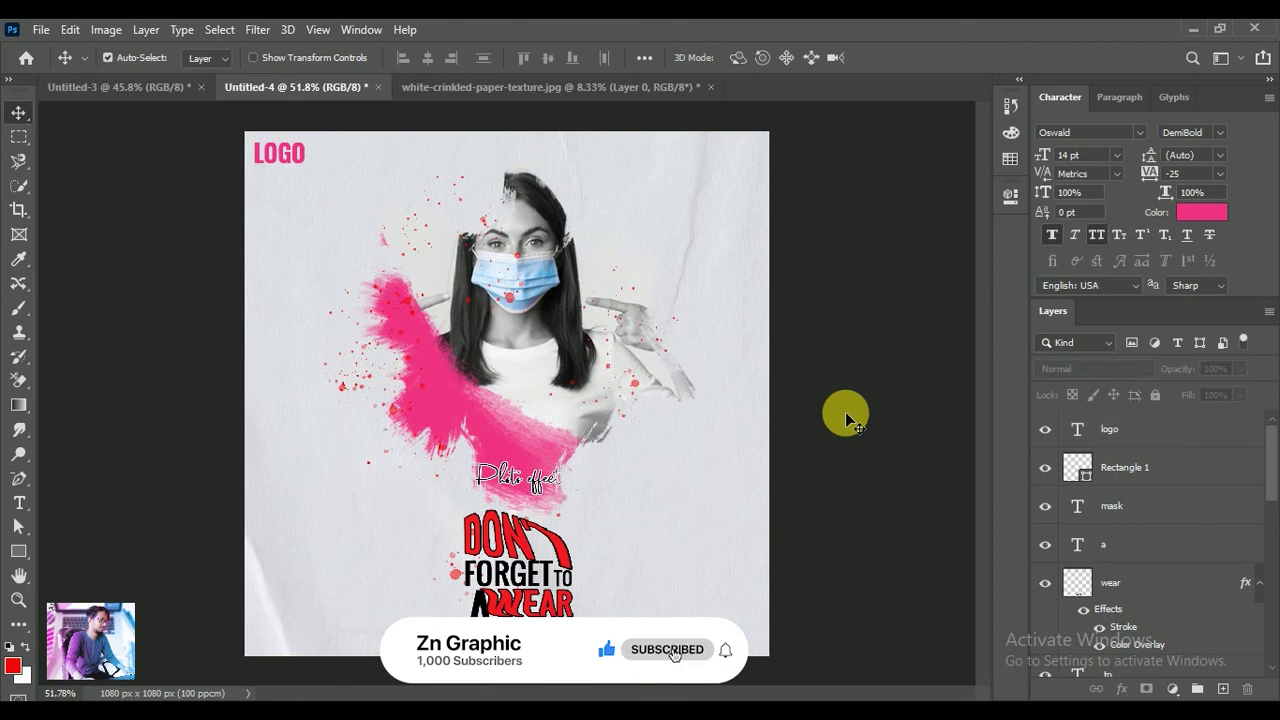